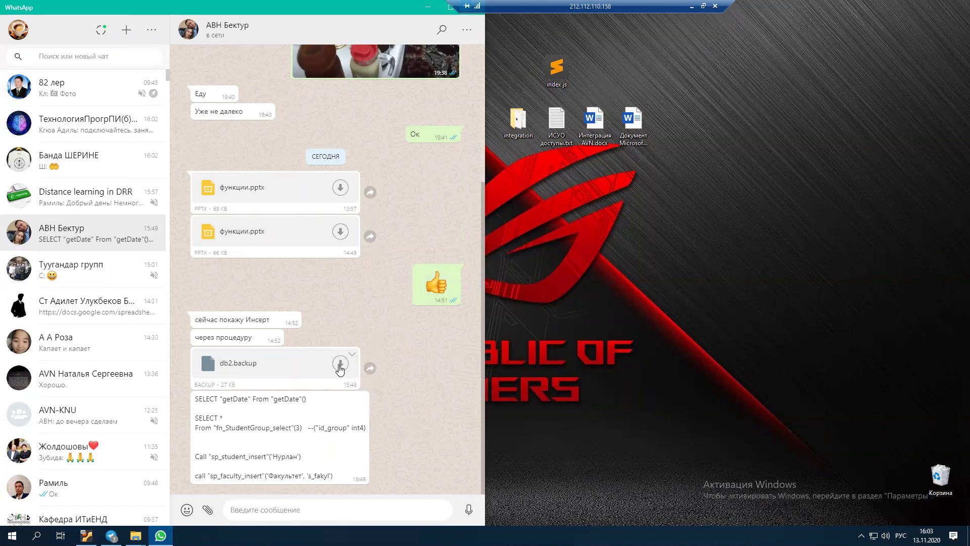
# - Download the db2.backup attachment from the chat and try to open it
pyautogui.click(397, 256)
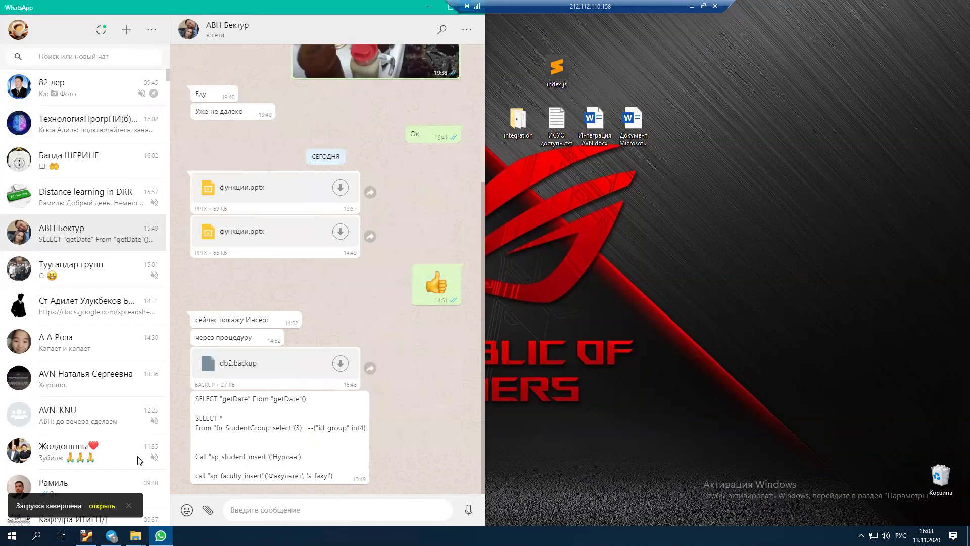
pyautogui.click(103, 506)
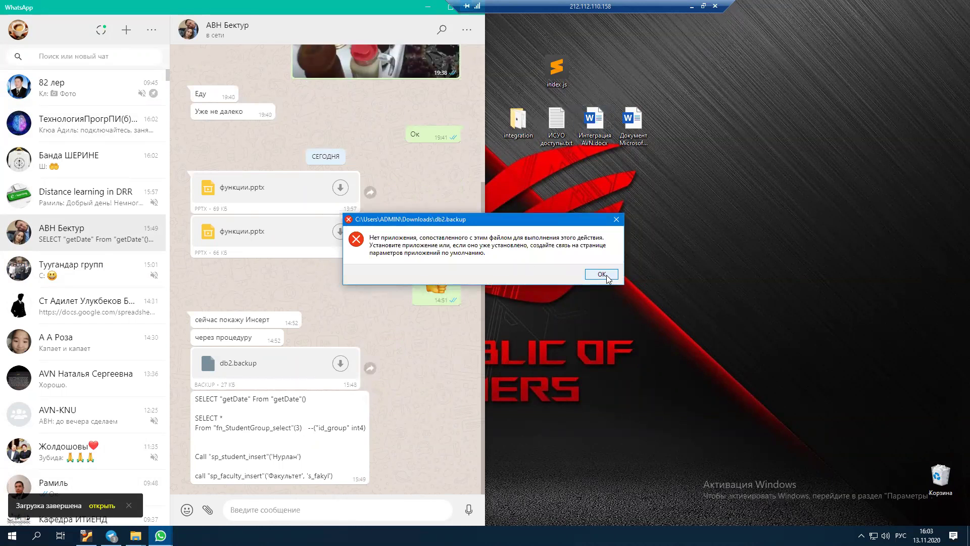
pyautogui.click(606, 277)
pyautogui.click(102, 505)
pyautogui.click(594, 278)
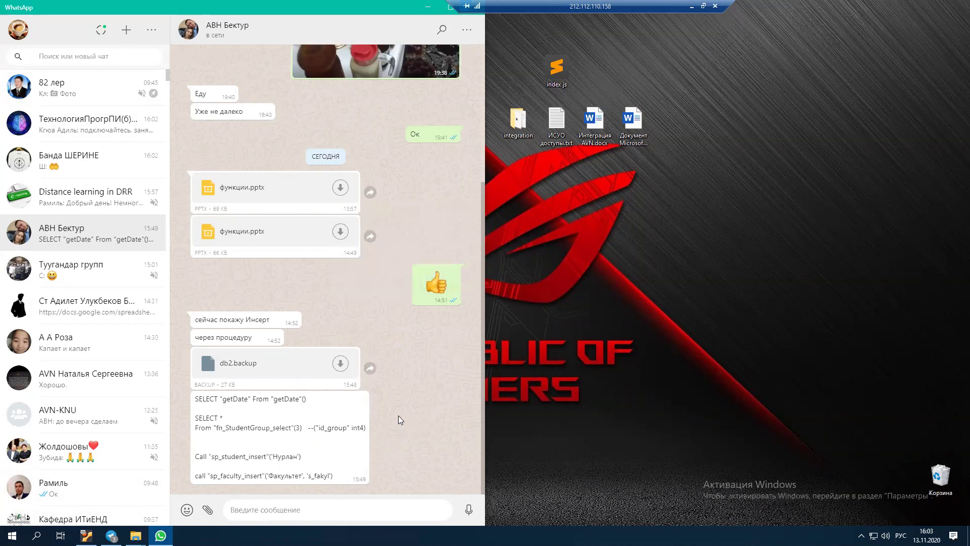
# - Move db2.backup from the Downloads folder into the desktop folder practNJS_16102020 and select it in that folder
pyautogui.press('super+d')
pyautogui.doubleClick(19, 22)
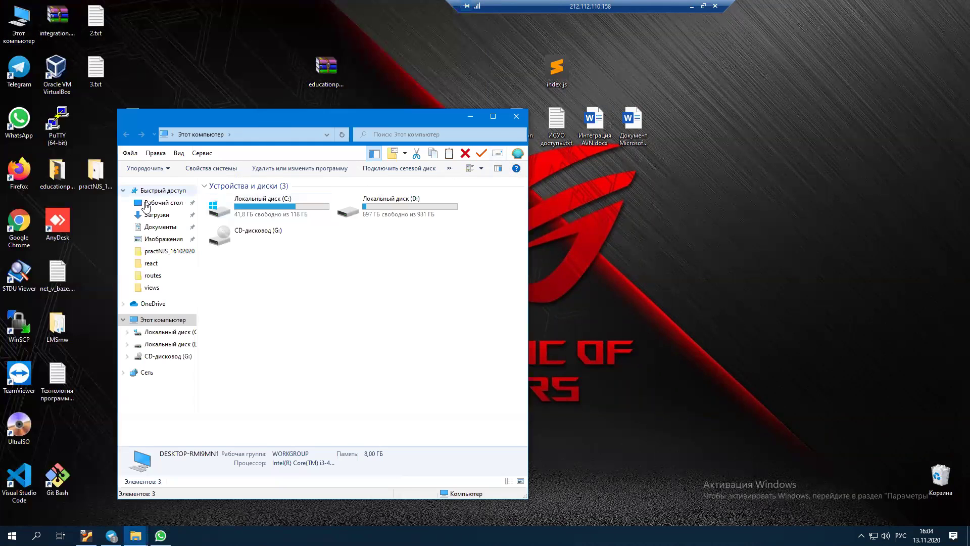
pyautogui.click(153, 214)
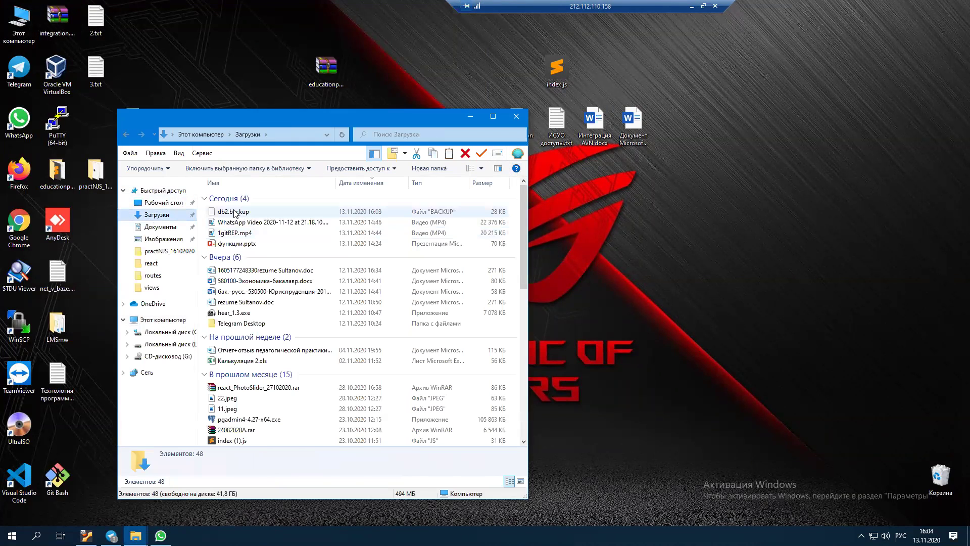
pyautogui.click(235, 213)
pyautogui.moveTo(248, 213); pyautogui.dragTo(99, 179)
pyautogui.click(516, 116)
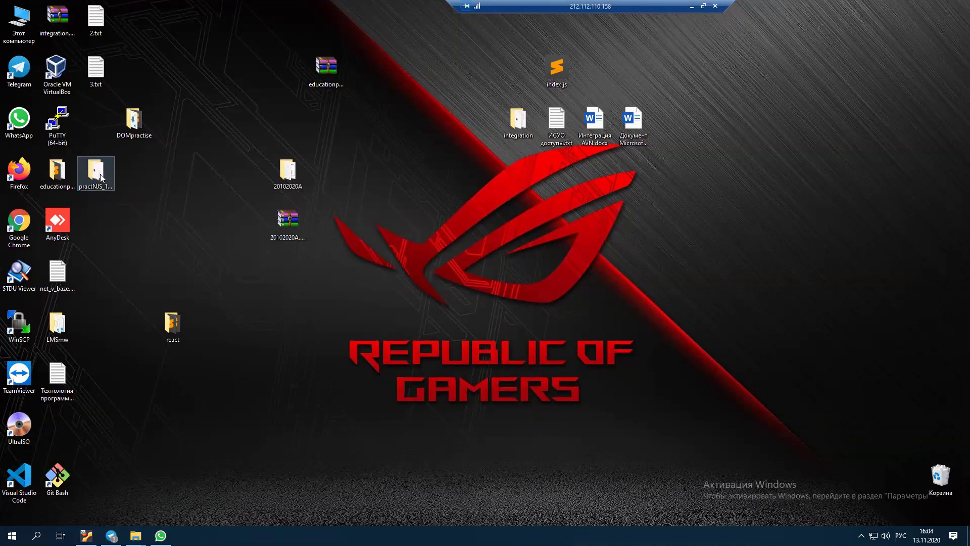
pyautogui.doubleClick(99, 175)
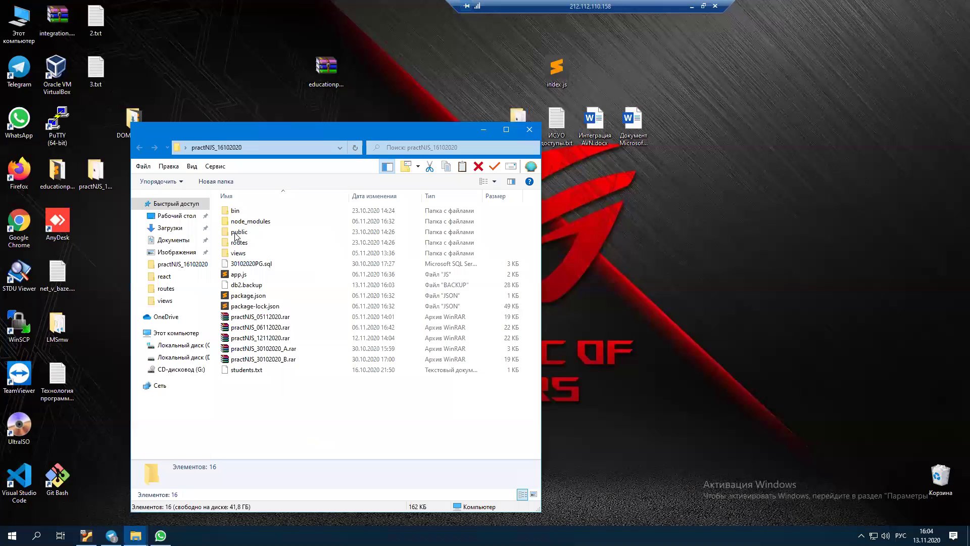
pyautogui.click(248, 285)
# - Launch pgAdmin 4
pyautogui.click(11, 535)
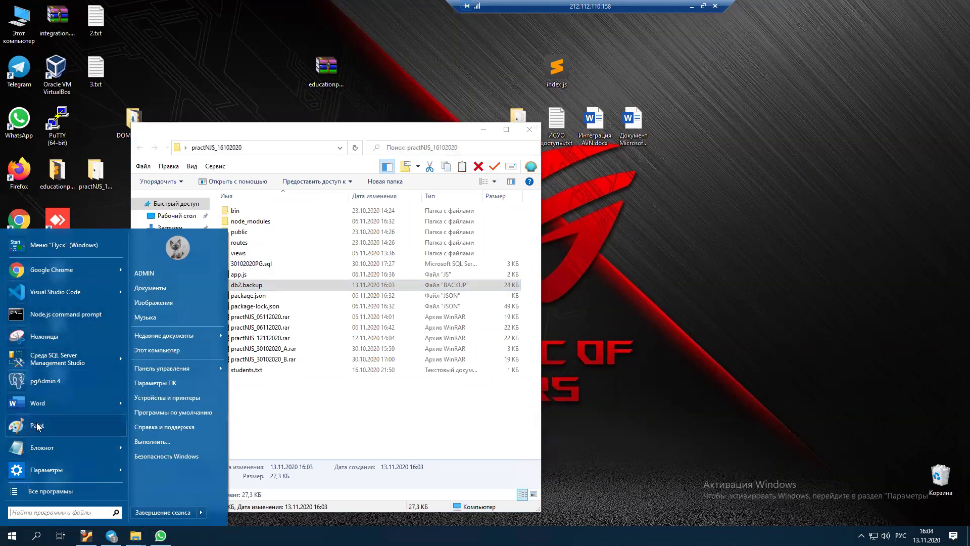
pyautogui.click(48, 380)
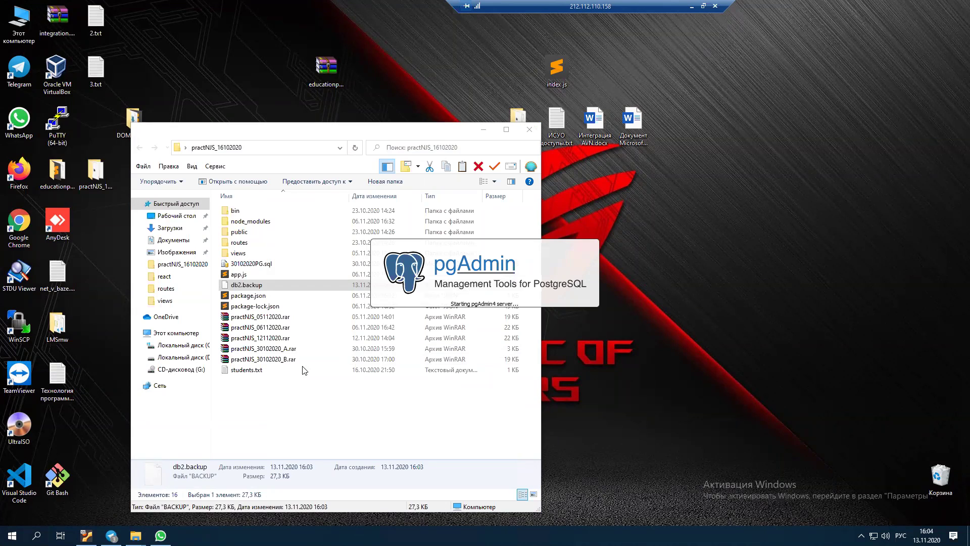
pyautogui.click(257, 417)
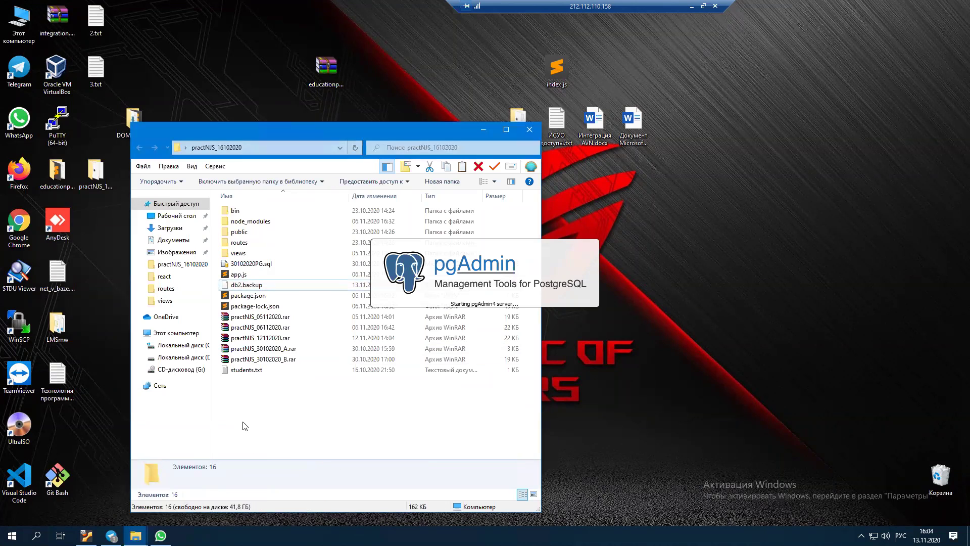
pyautogui.press('super+r')
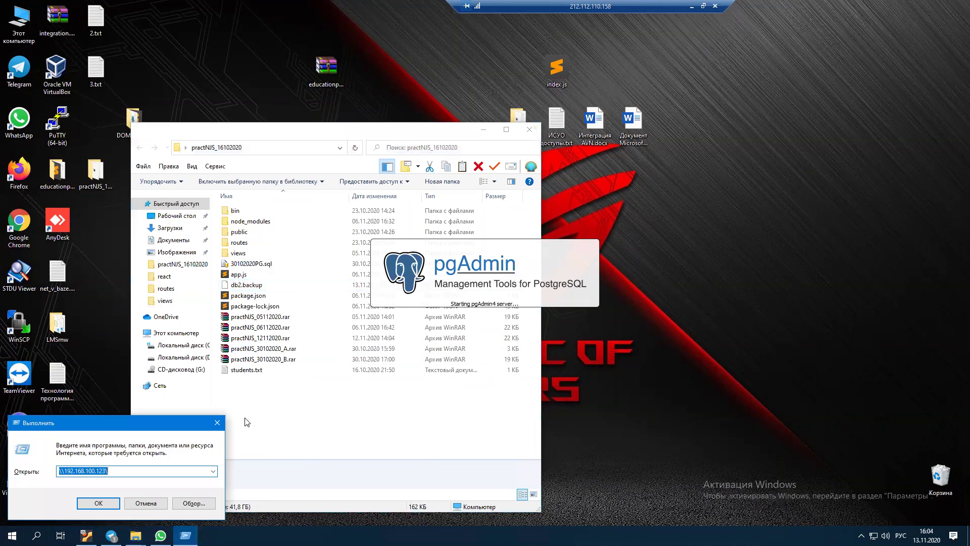
pyautogui.click(151, 502)
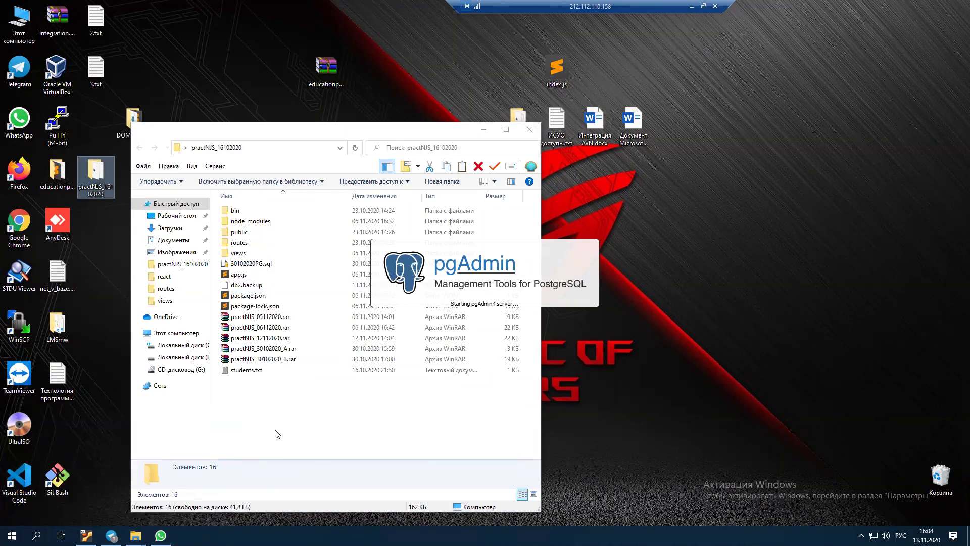
# - Open the Node.js command prompt with an empty command line and the English keyboard layout
pyautogui.press('super')
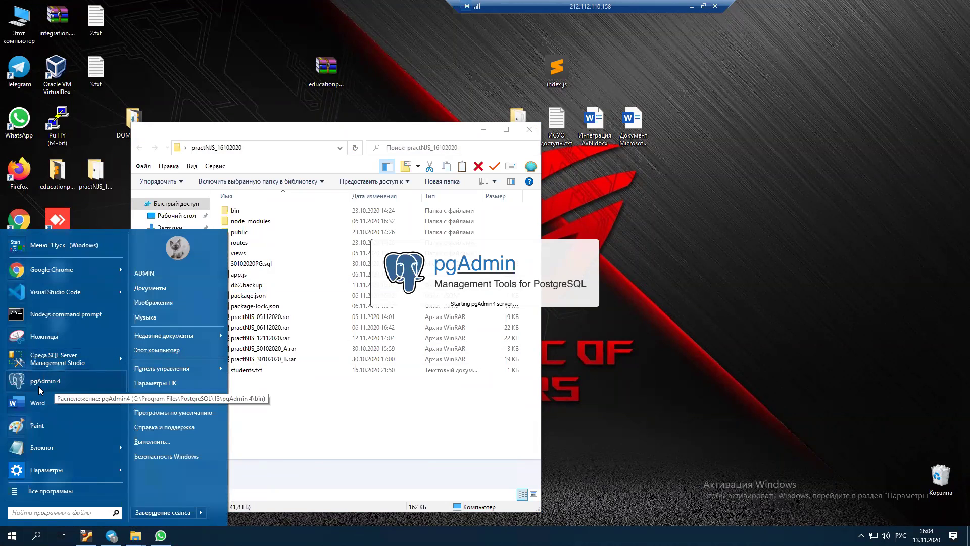
pyautogui.click(63, 315)
pyautogui.moveTo(275, 29); pyautogui.dragTo(636, 94)
pyautogui.click(516, 141)
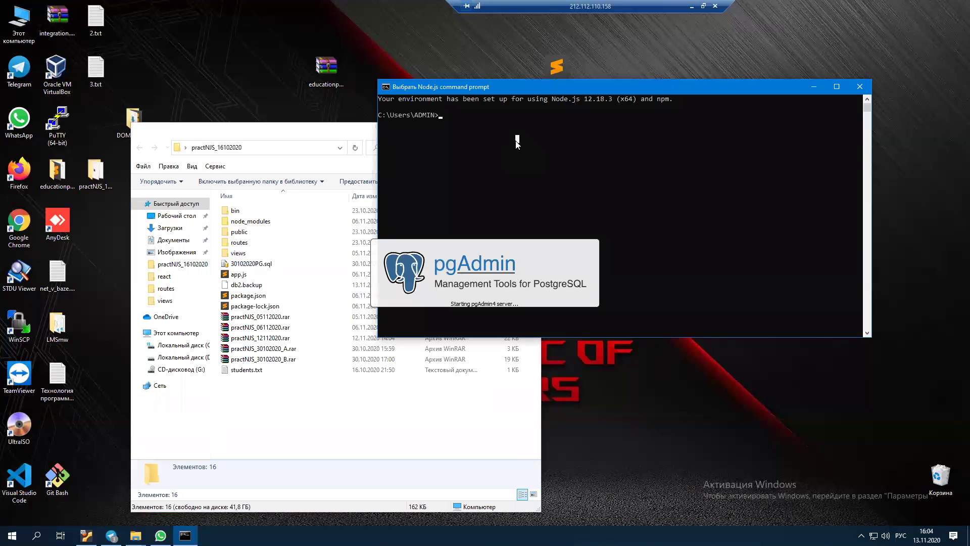
pyautogui.write('св')
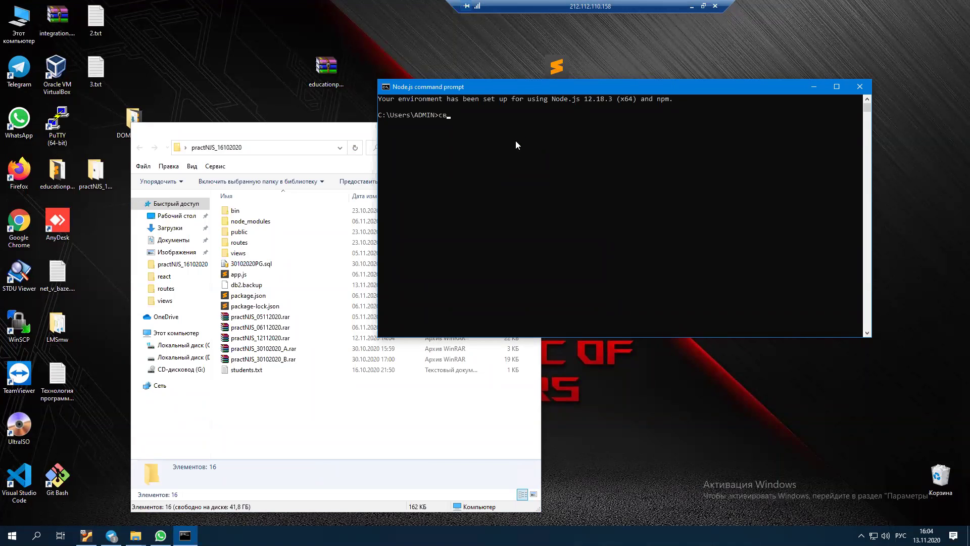
pyautogui.press('BackSpace')
pyautogui.press('BackSpace')
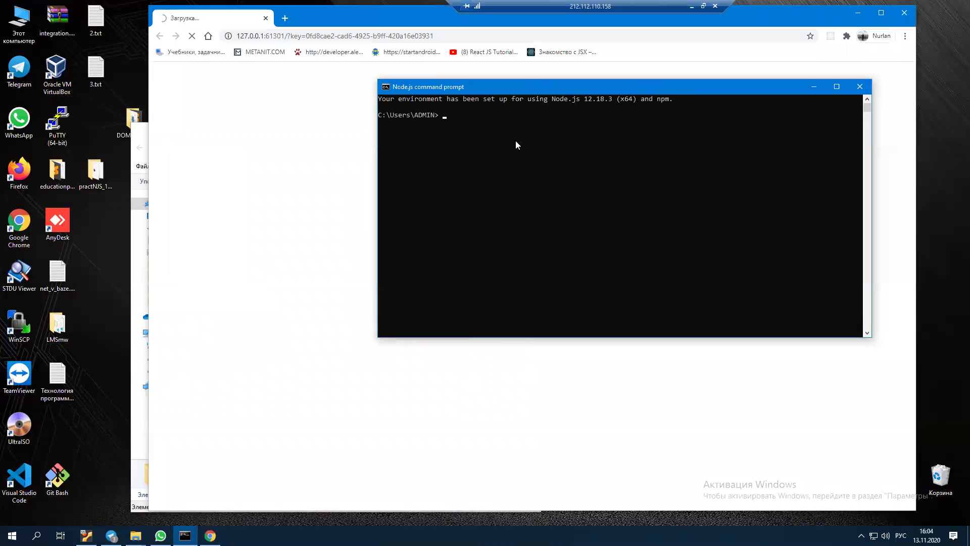
pyautogui.press('BackSpace')
pyautogui.hotkey('alt', 'shift')
# - Change the working directory to Desktop\practNJS_16102020 and run npm start
pyautogui.write('cd Desktop')
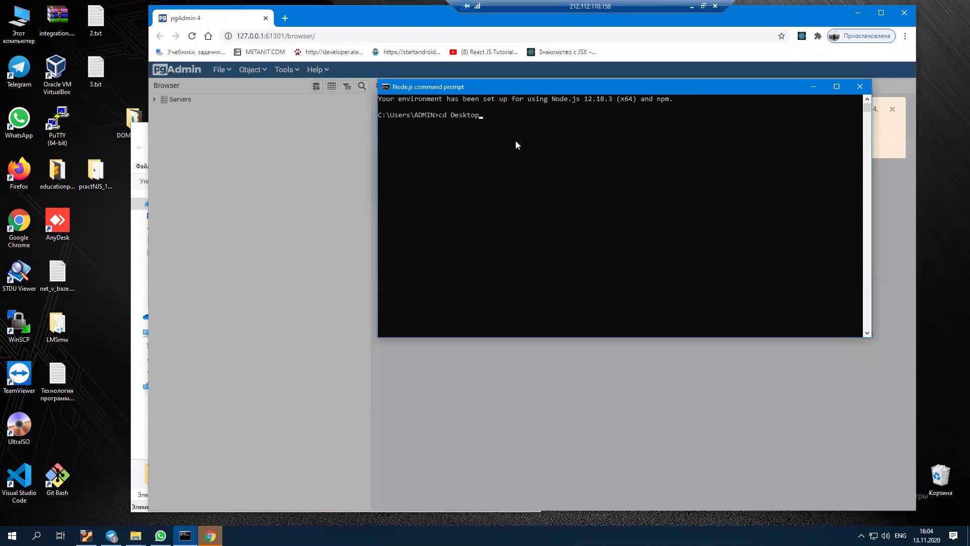
pyautogui.press('Return')
pyautogui.write('cd p')
pyautogui.press('Tab')
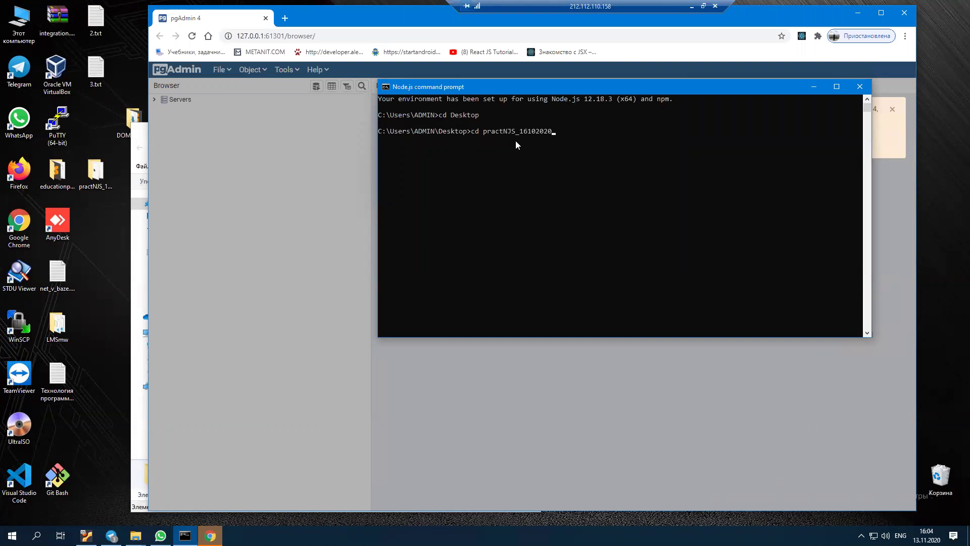
pyautogui.press('Return')
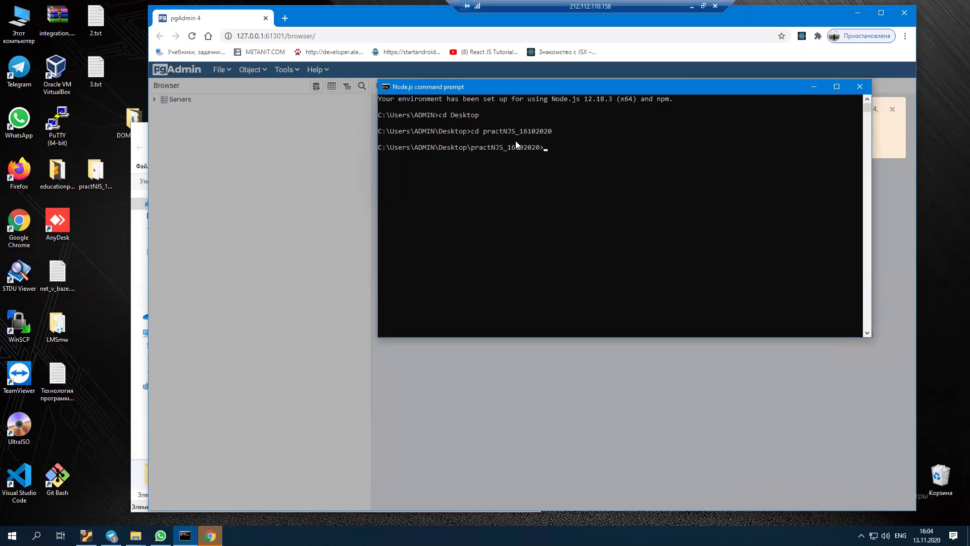
pyautogui.write('npm start')
pyautogui.press('Return')
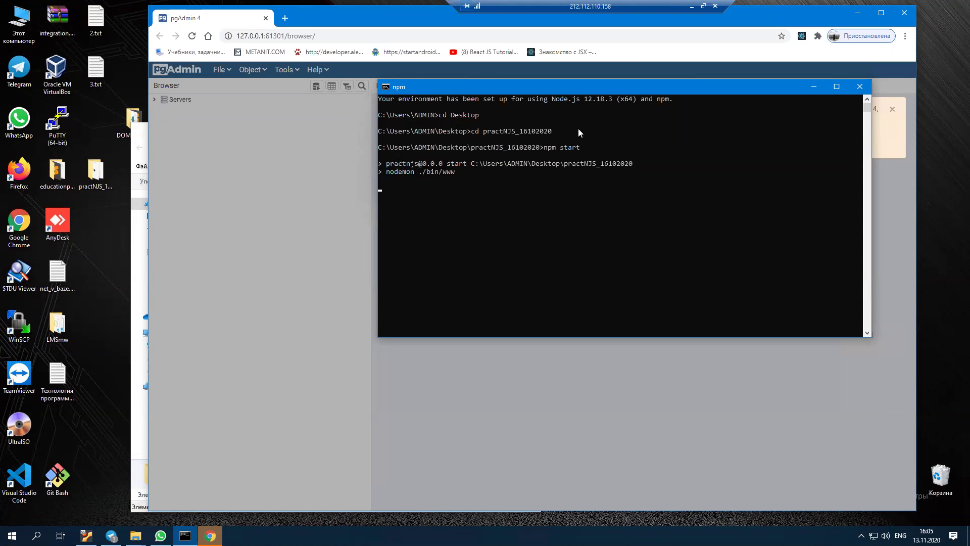
# - Switch to pgAdmin and enter the master password to unlock the saved passwords
pyautogui.click(412, 18)
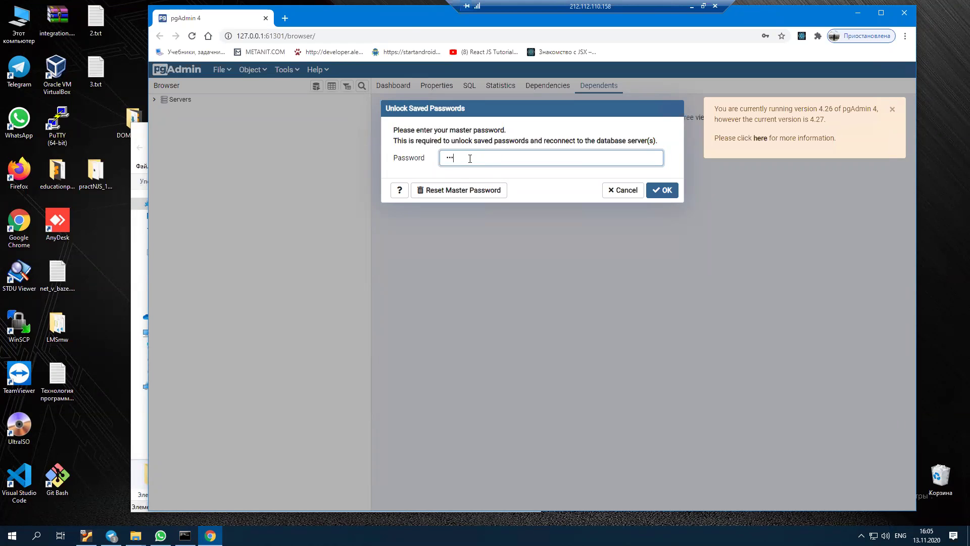
pyautogui.press('Return')
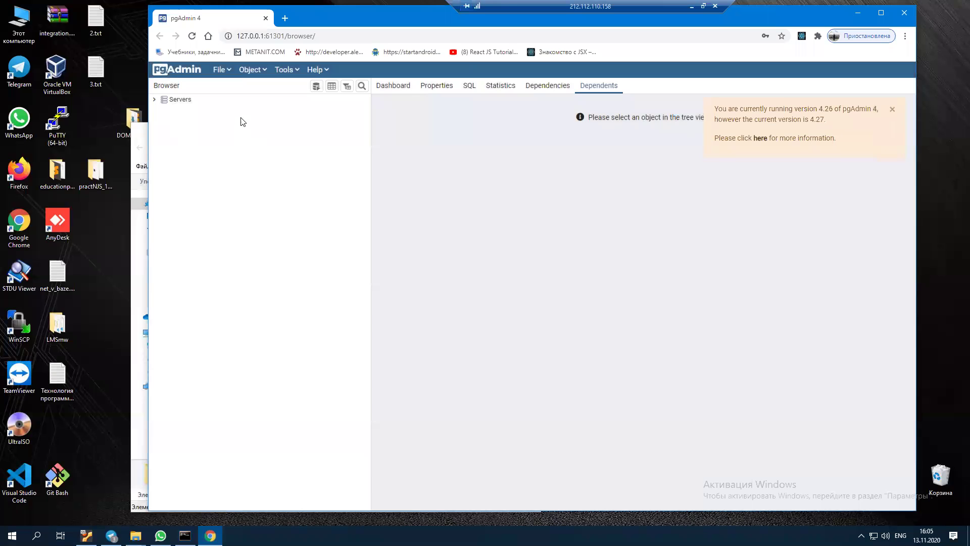
# - Connect to the PostgreSQL 13 server with the postgres user's password, declining to save passwords in the browser
pyautogui.click(167, 101)
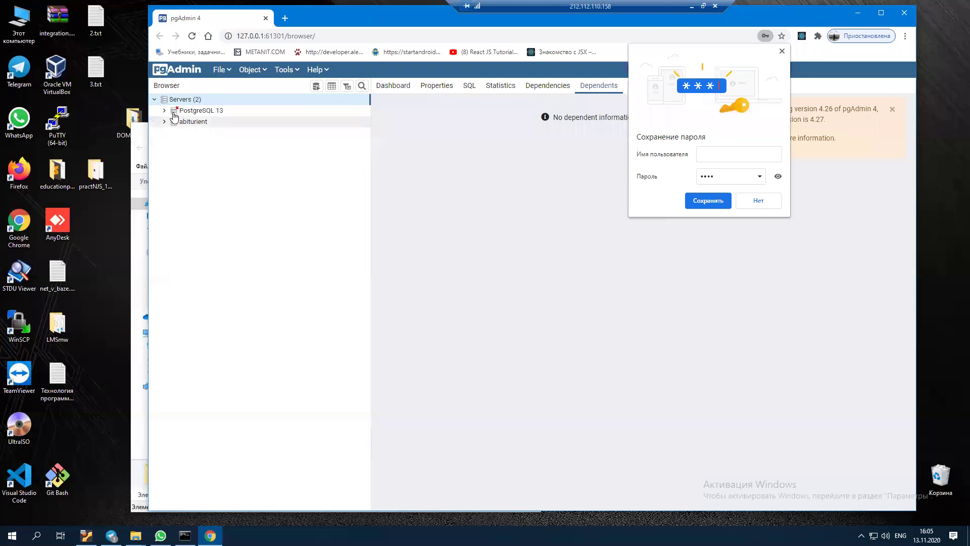
pyautogui.click(164, 111)
pyautogui.click(758, 200)
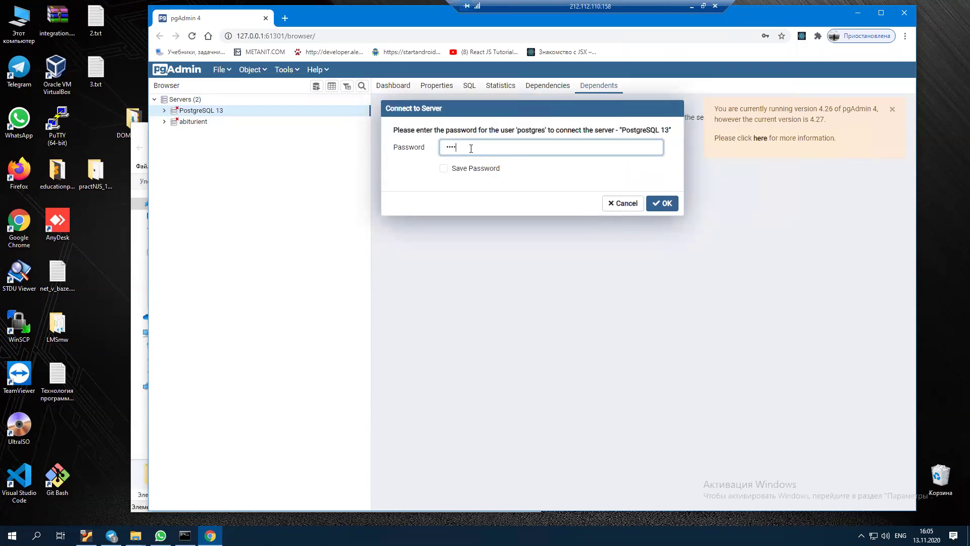
pyautogui.press('Return')
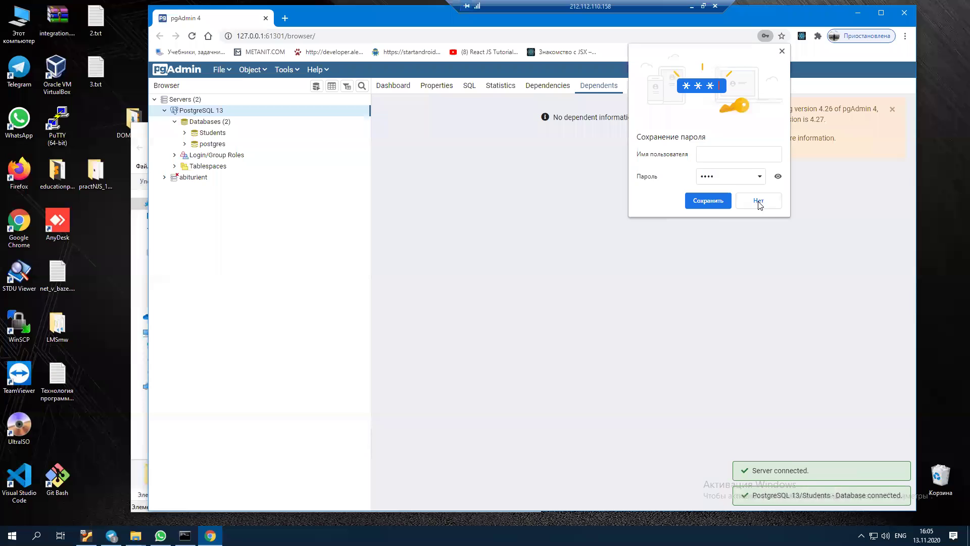
pyautogui.click(758, 200)
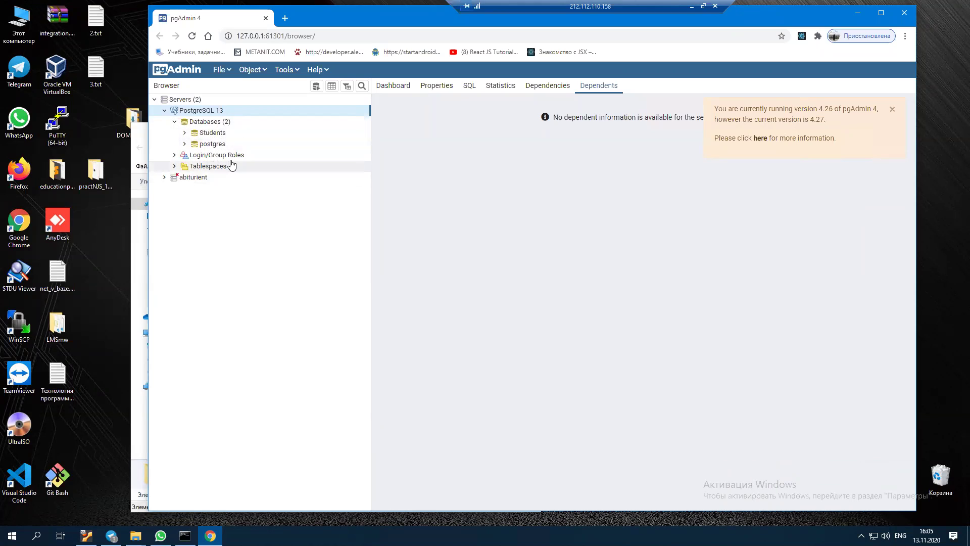
# - Select db2.backup in the practNJS_16102020 folder, move the folder window aside and return to pgAdmin
pyautogui.click(139, 132)
pyautogui.click(315, 410)
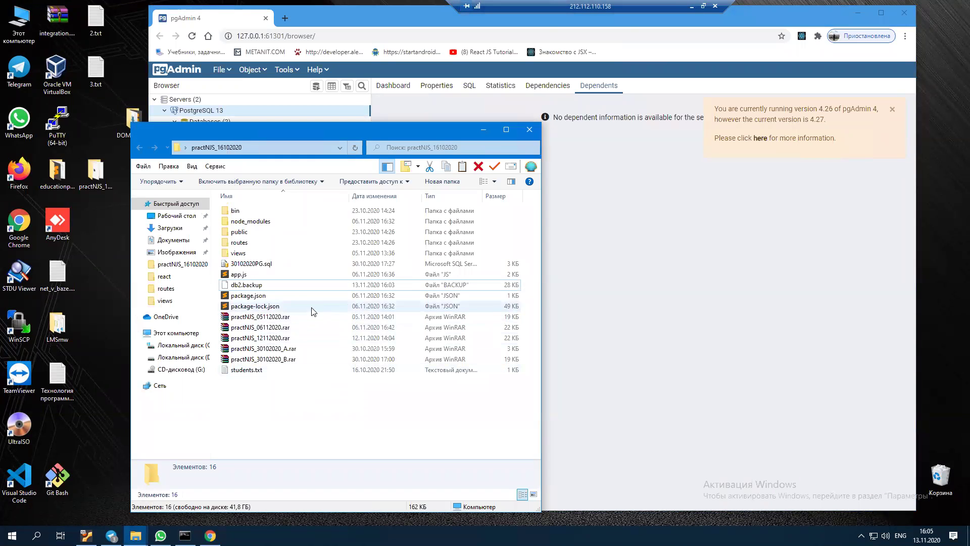
pyautogui.click(244, 286)
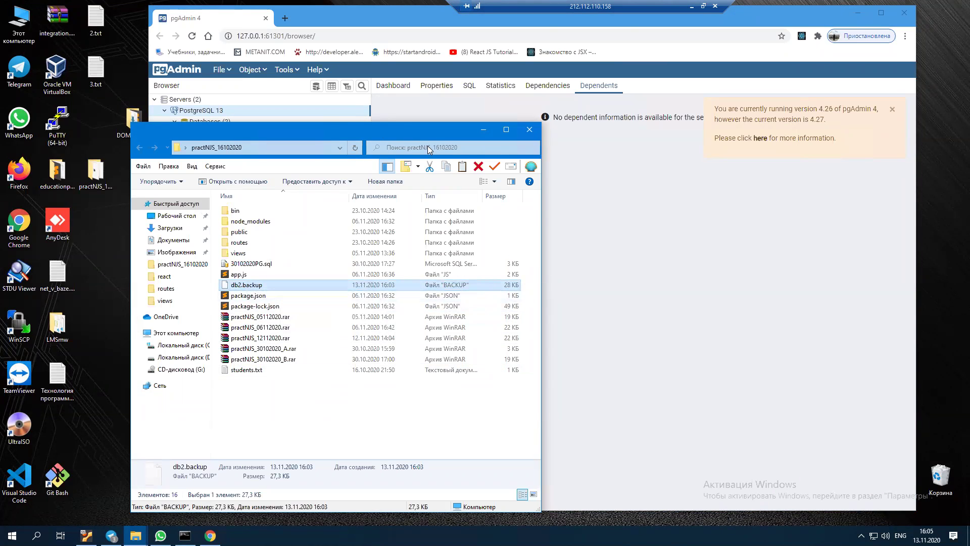
pyautogui.moveTo(325, 137); pyautogui.dragTo(238, 132)
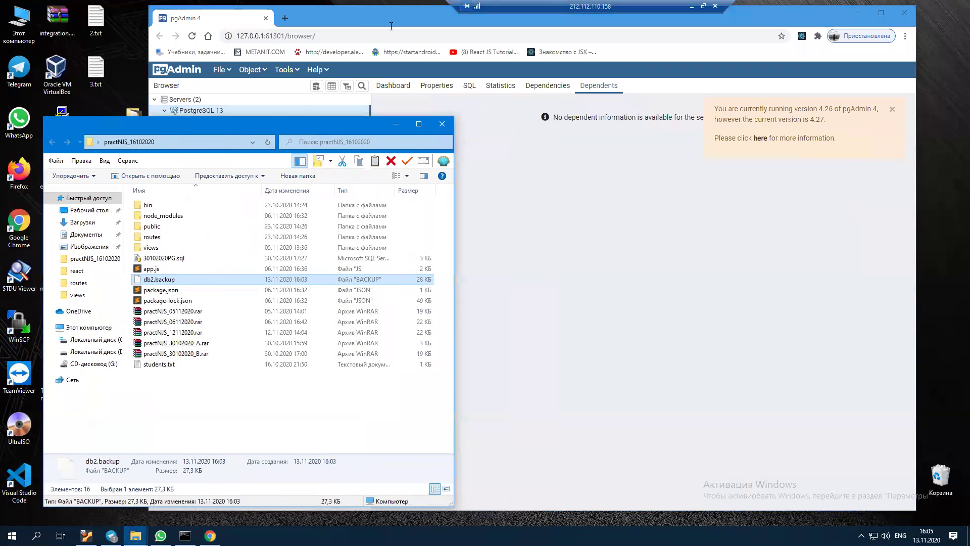
pyautogui.click(350, 18)
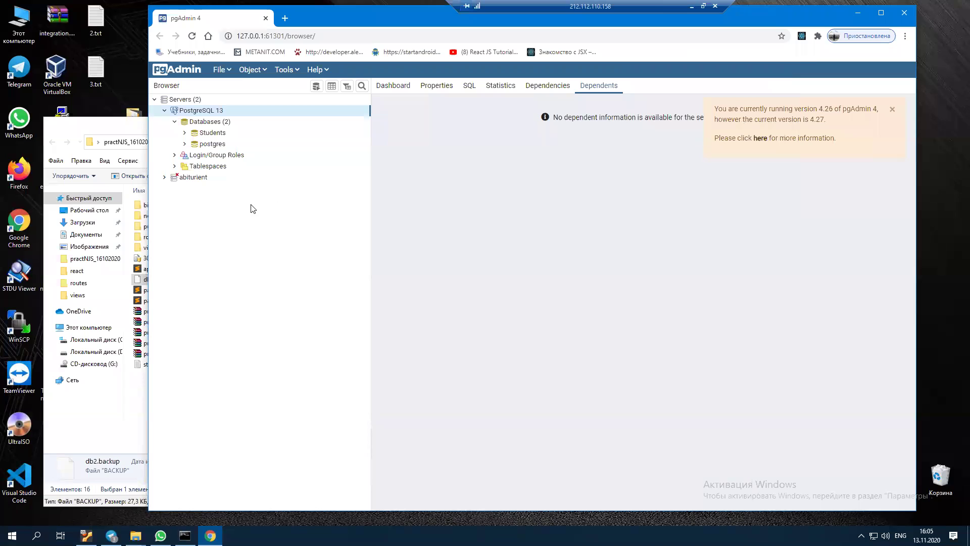
pyautogui.moveTo(124, 128); pyautogui.dragTo(113, 97)
pyautogui.click(361, 14)
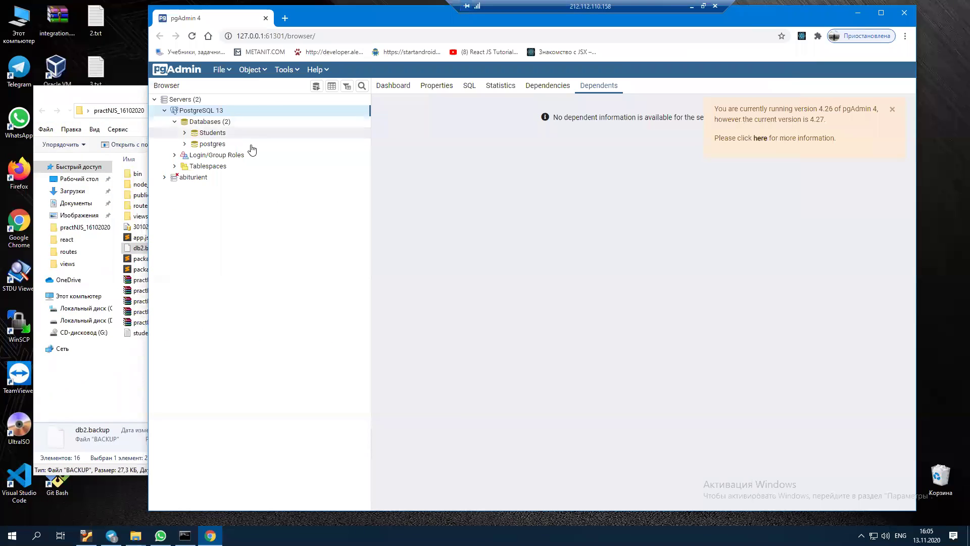
pyautogui.rightClick(199, 125)
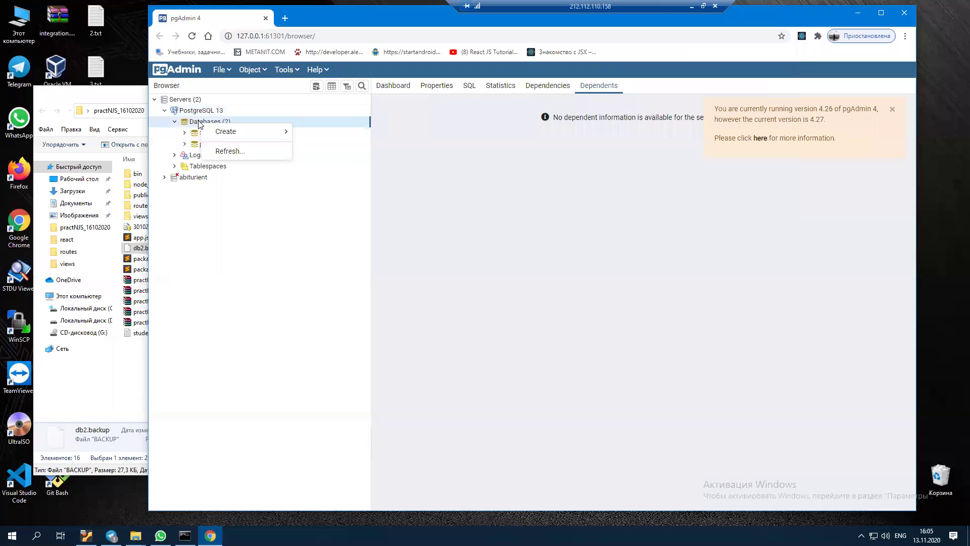
pyautogui.click(195, 124)
pyautogui.rightClick(183, 112)
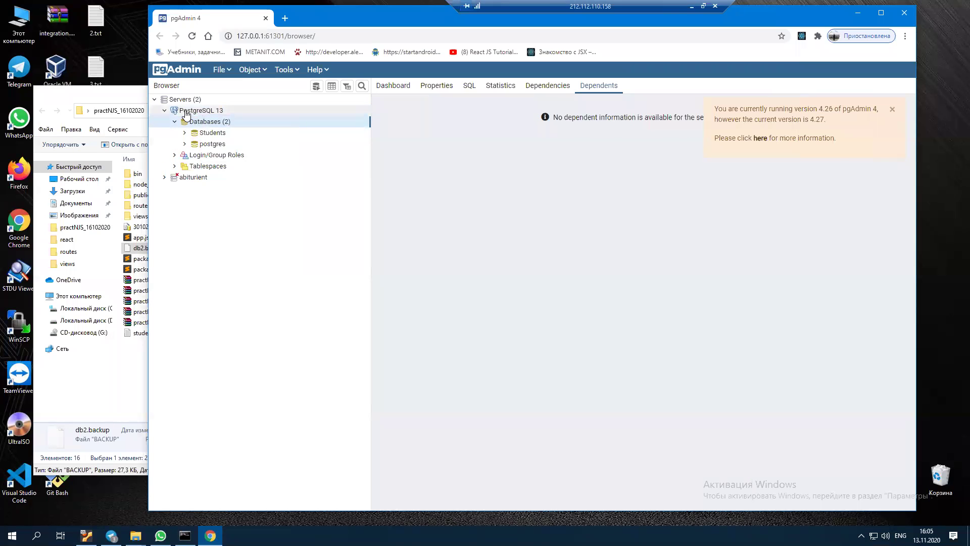
pyautogui.click(186, 123)
pyautogui.click(191, 110)
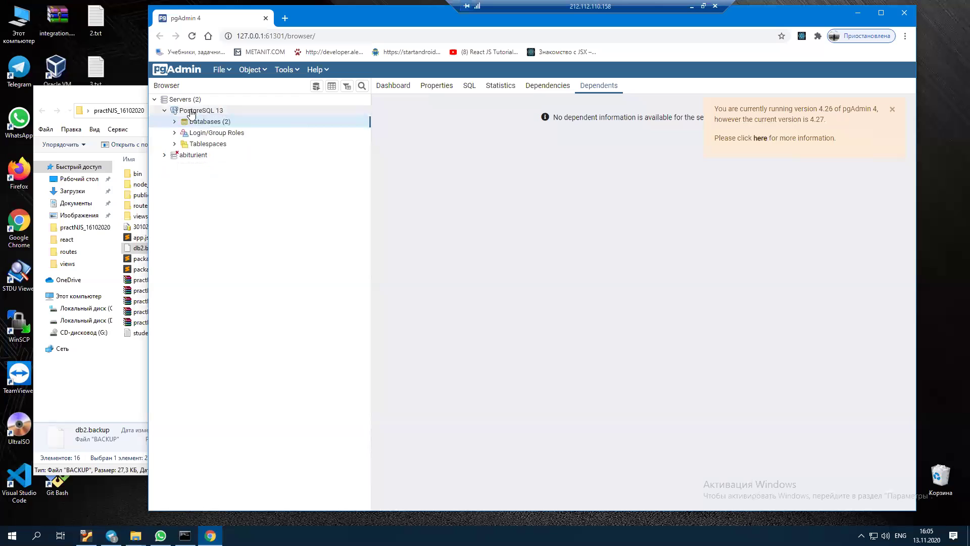
pyautogui.rightClick(191, 111)
pyautogui.moveTo(224, 124)
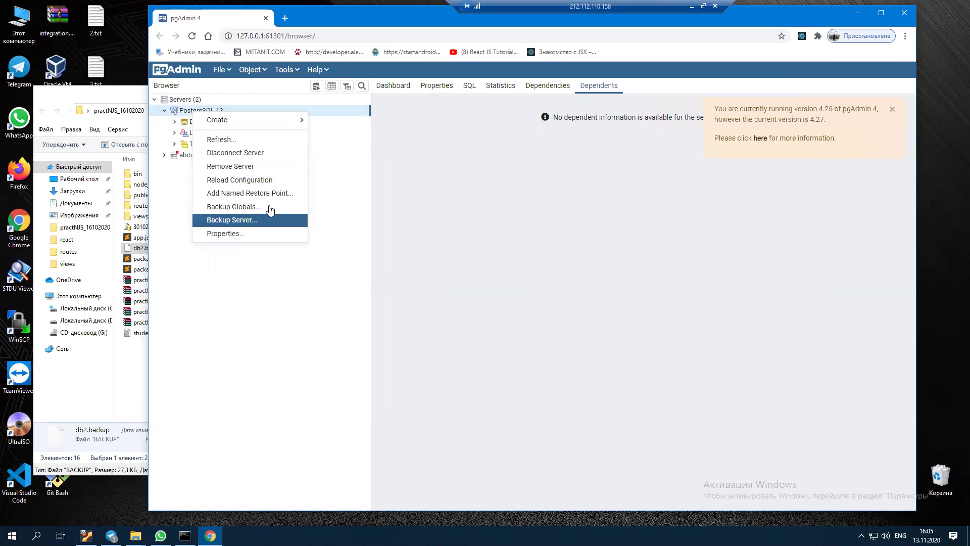
pyautogui.click(245, 280)
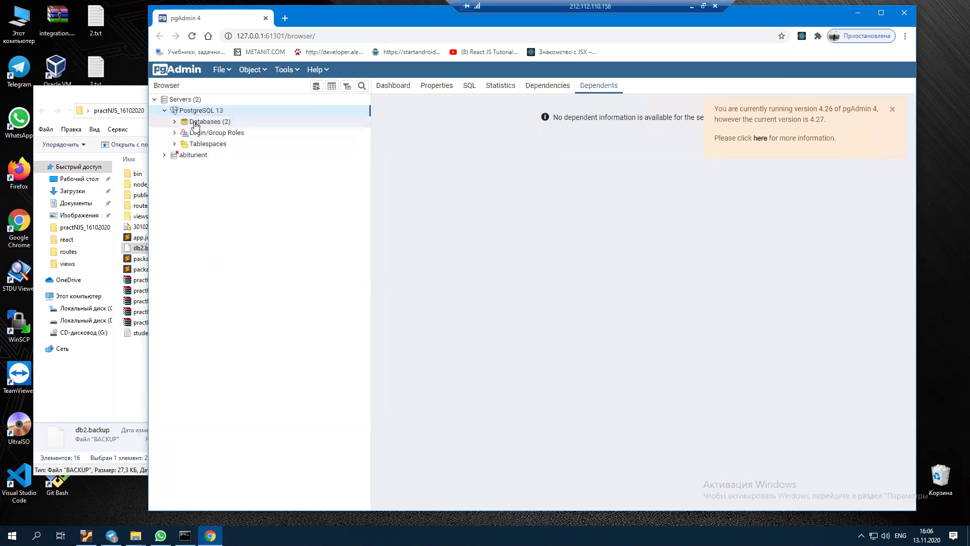
# - Create a new database named teachers on the PostgreSQL 13 server, dismissing the version update notice
pyautogui.click(174, 122)
pyautogui.rightClick(207, 126)
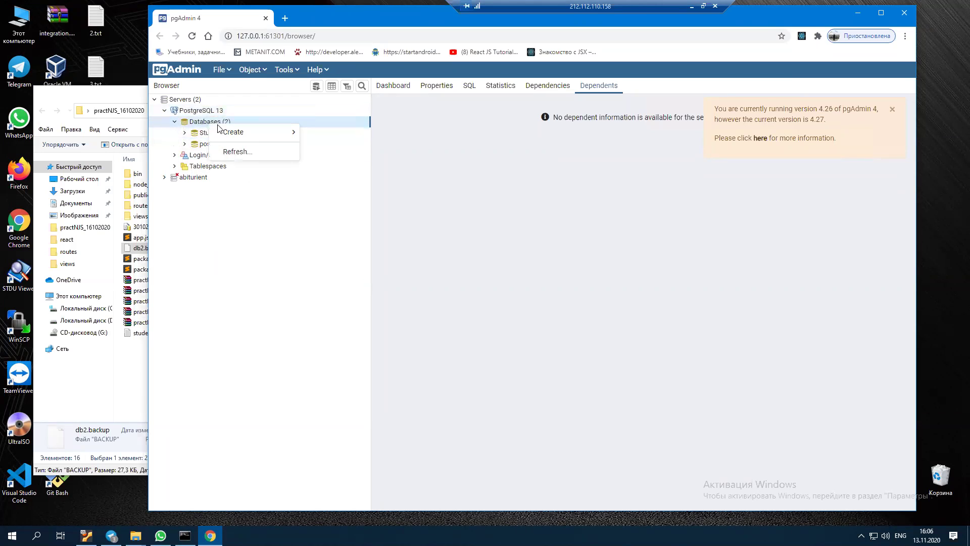
pyautogui.moveTo(230, 132)
pyautogui.click(337, 132)
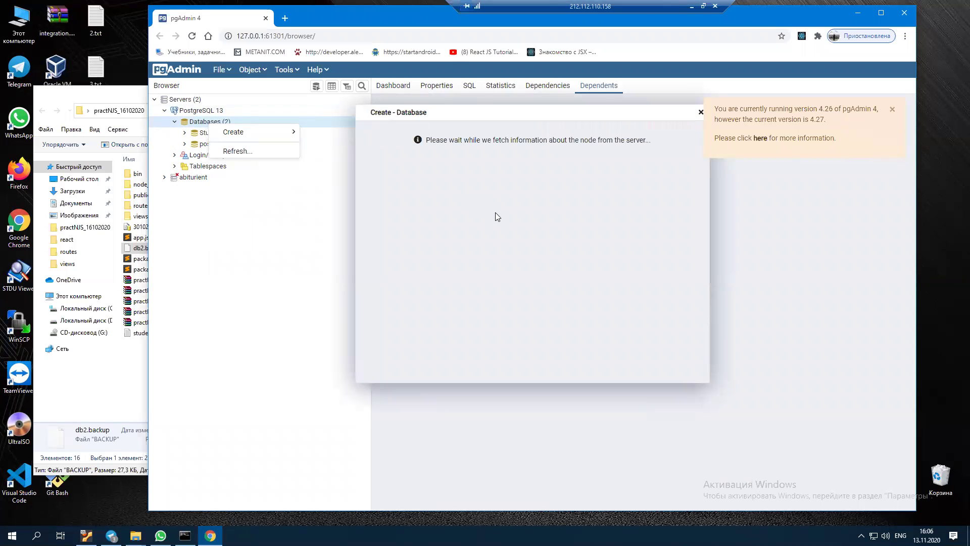
pyautogui.click(892, 109)
pyautogui.click(453, 151)
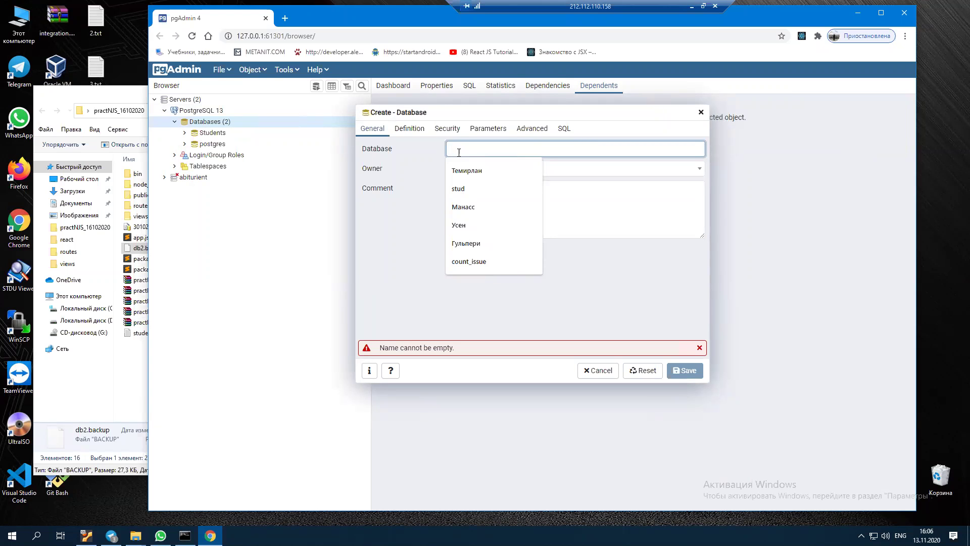
pyautogui.write('teachers')
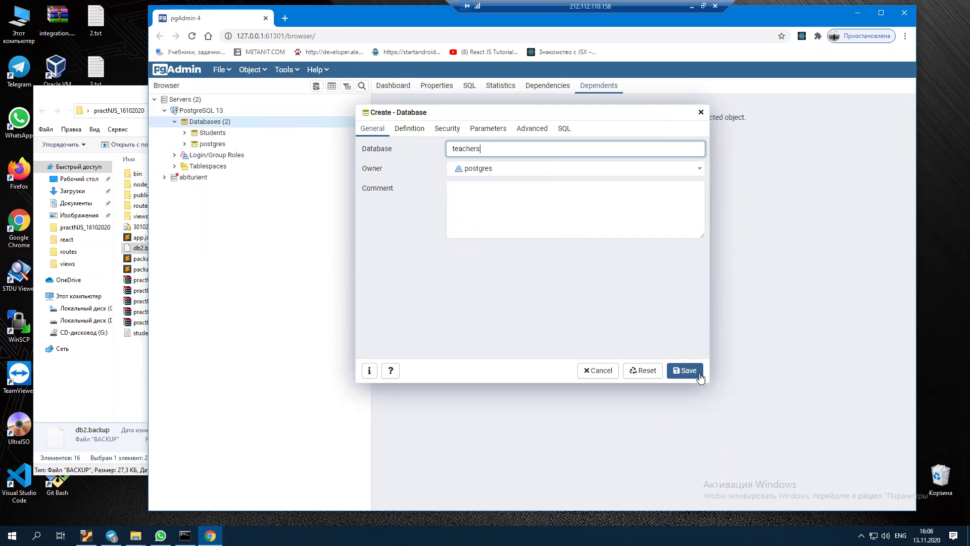
pyautogui.click(700, 375)
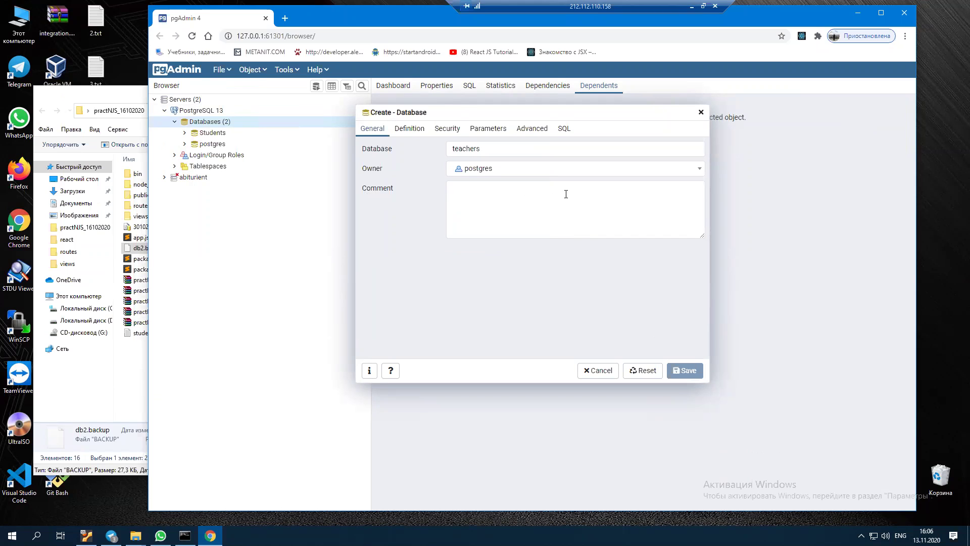
# - Look through the Students database's objects and check the db2.backup file in the project folder
pyautogui.click(199, 123)
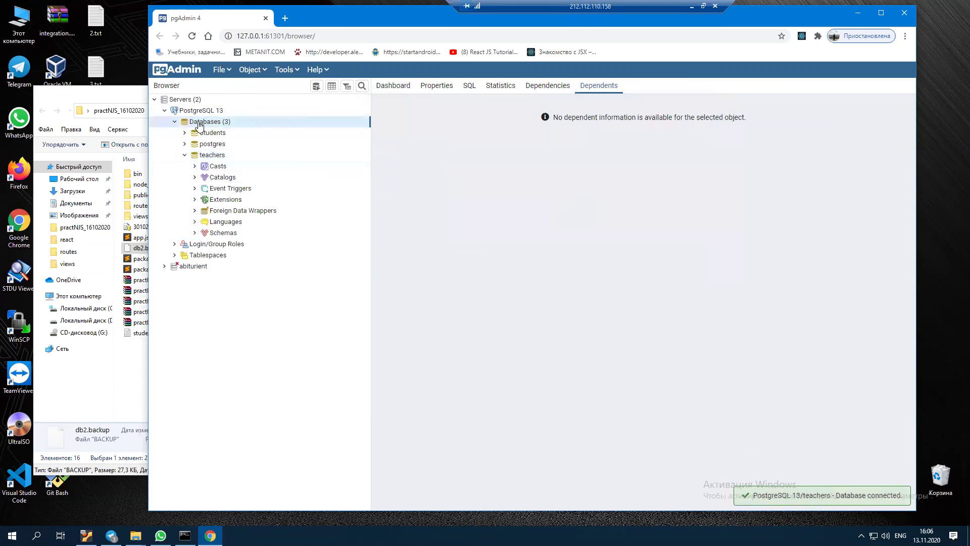
pyautogui.click(185, 132)
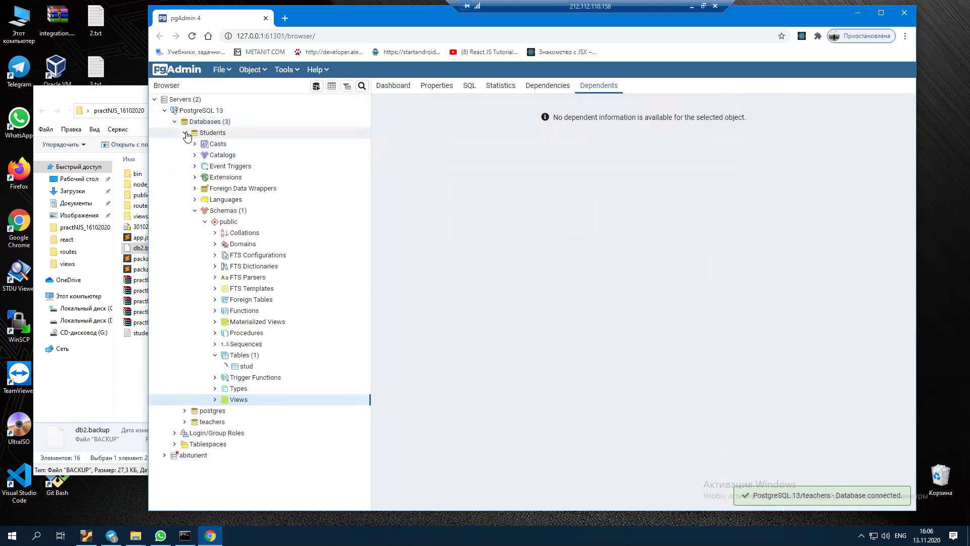
pyautogui.click(186, 134)
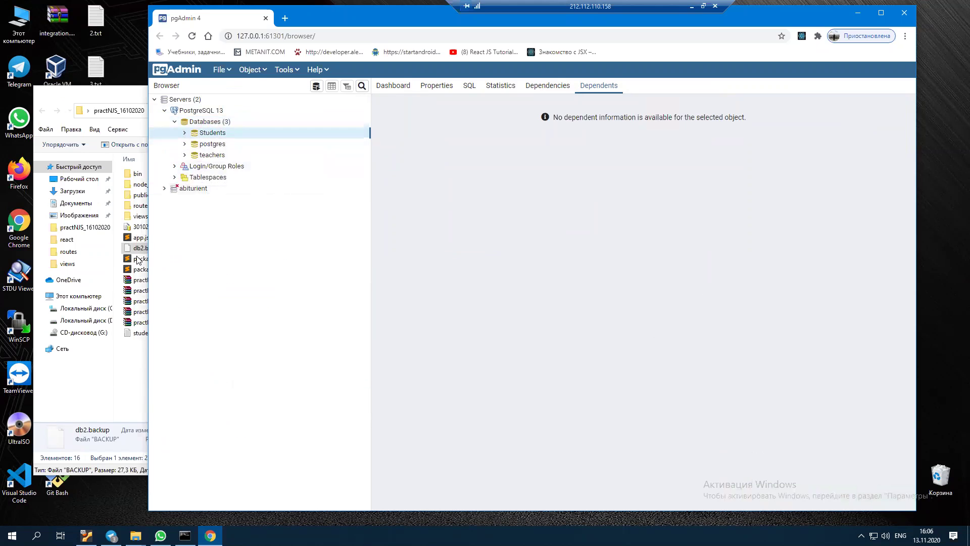
pyautogui.click(130, 96)
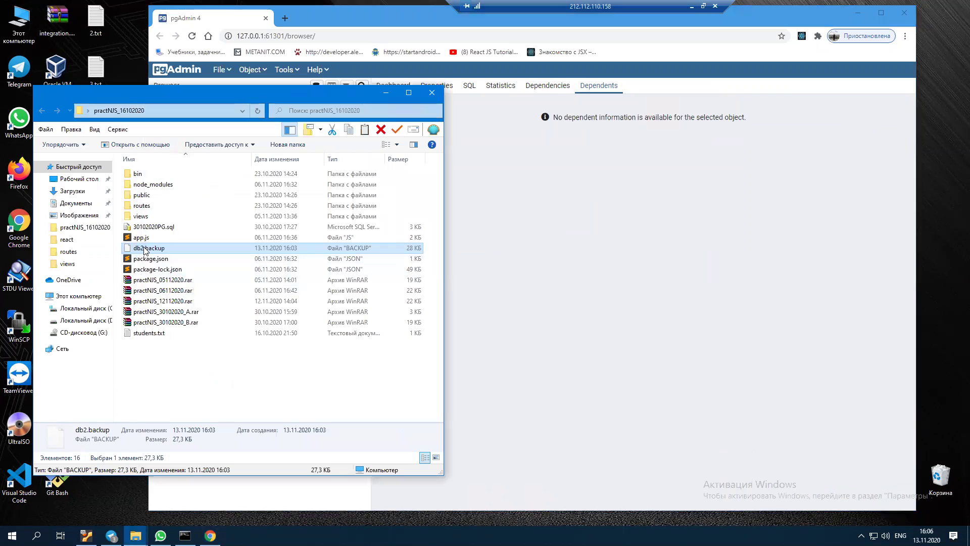
pyautogui.click(231, 27)
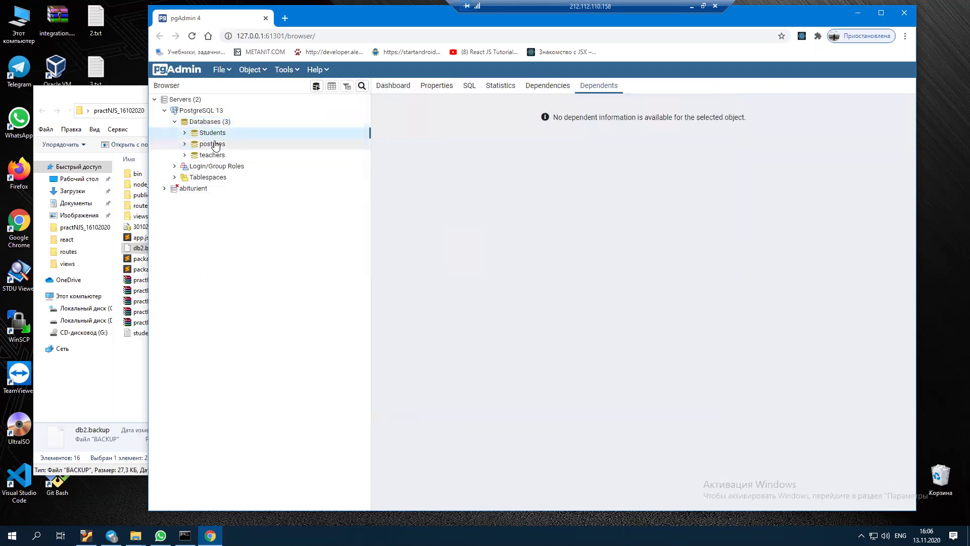
# - Check the views and tables in the public schema of the teachers database, and collapse the database again
pyautogui.click(185, 156)
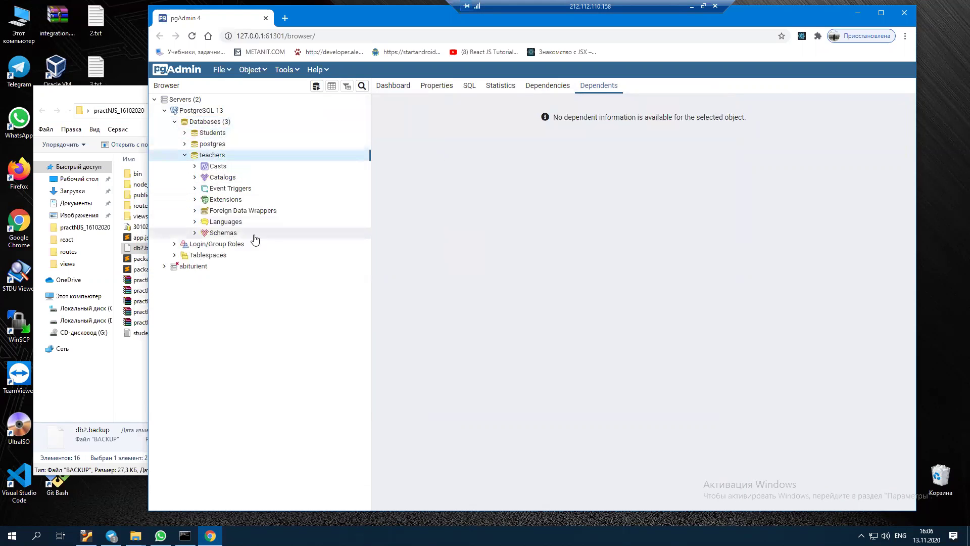
pyautogui.click(194, 233)
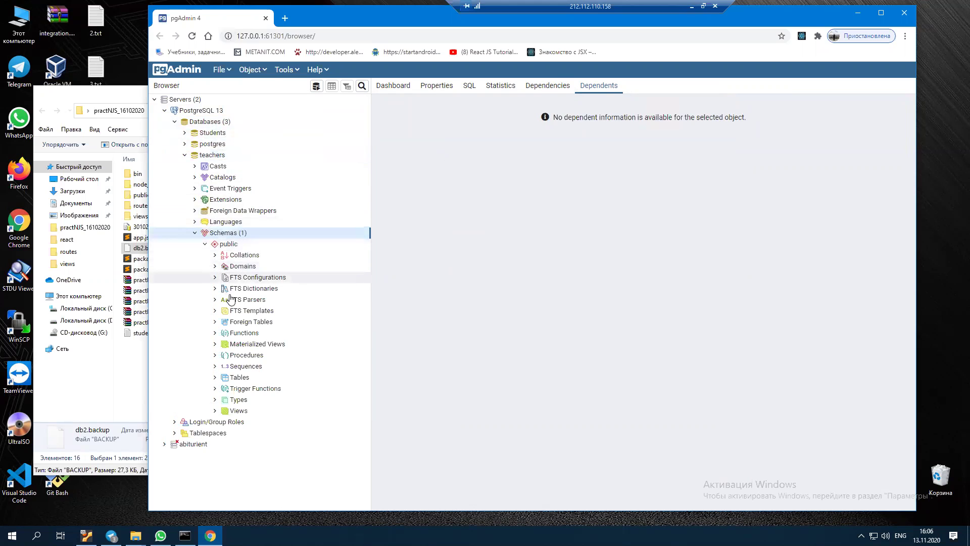
pyautogui.click(214, 410)
pyautogui.click(216, 377)
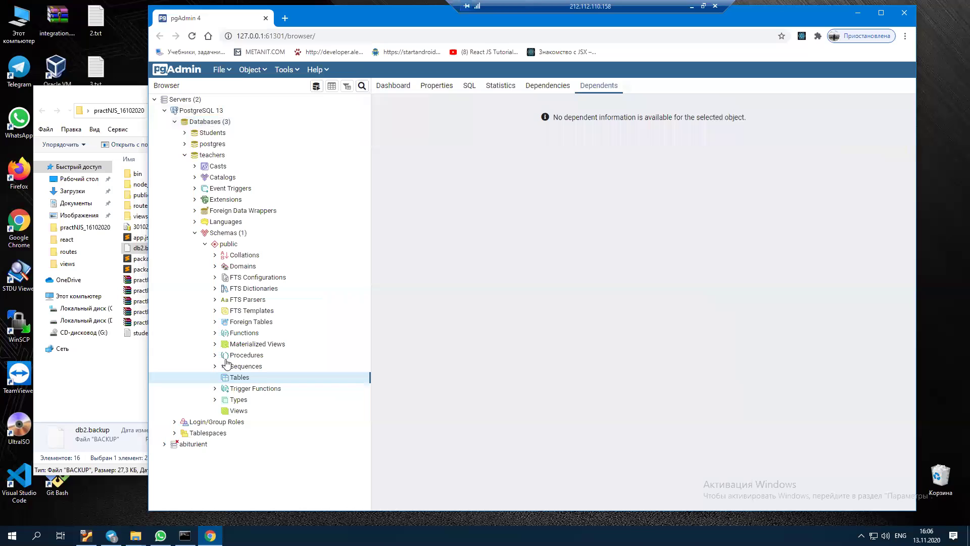
pyautogui.click(185, 155)
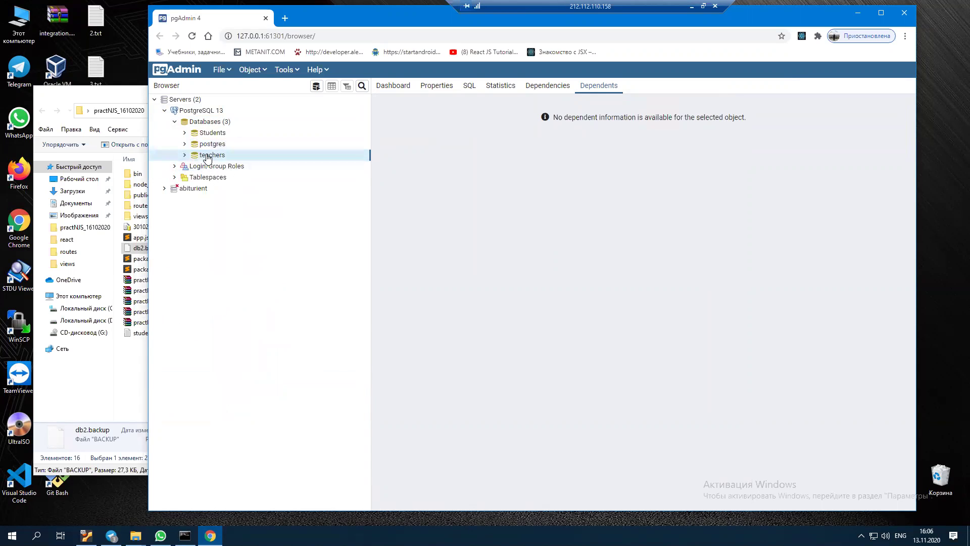
# - Restore the teachers database from db2.backup in Desktop\practNJS_16102020 using the Custom or tar format, and dismiss the restore notification
pyautogui.rightClick(207, 158)
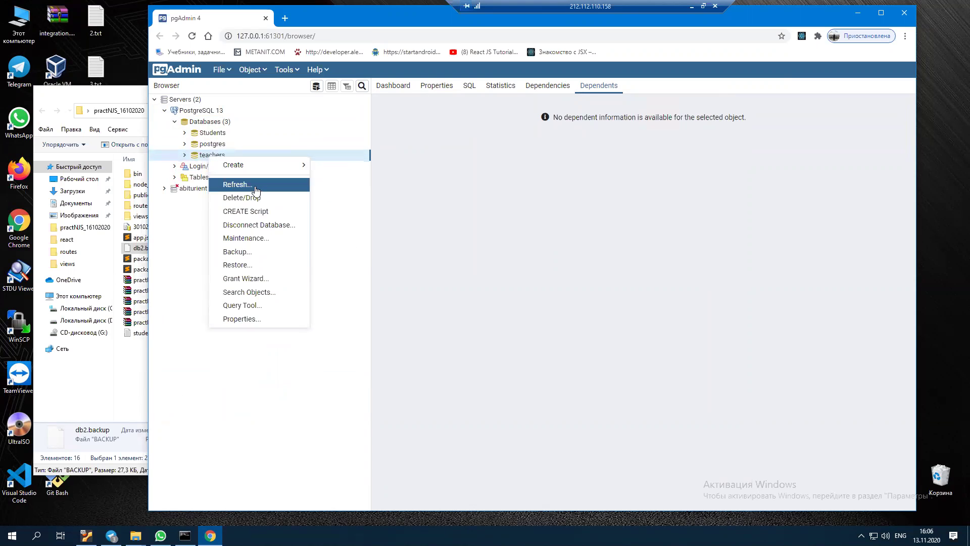
pyautogui.click(243, 266)
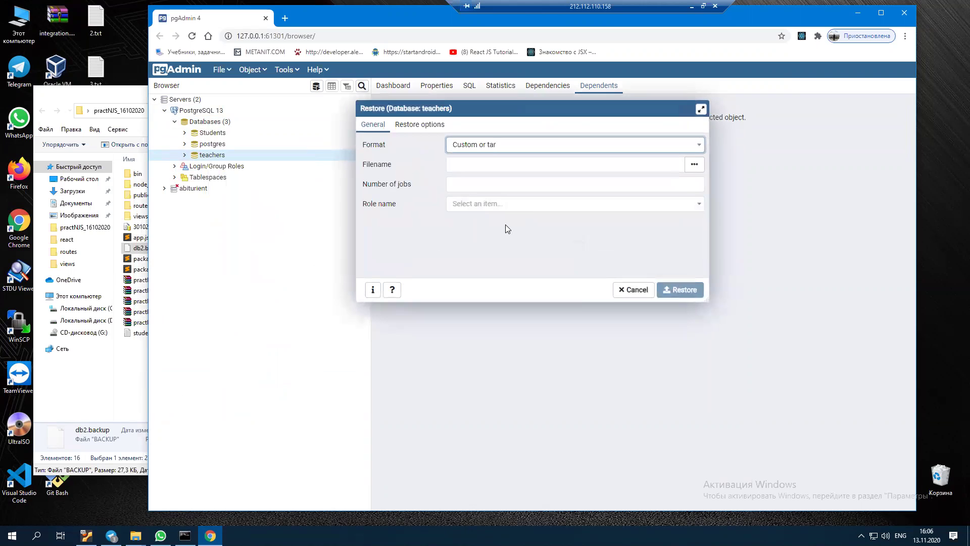
pyautogui.click(694, 167)
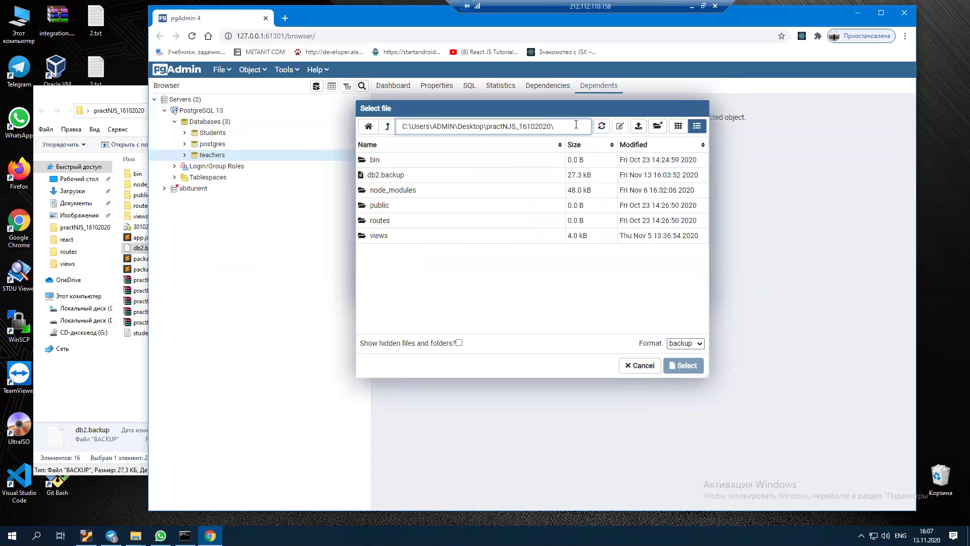
pyautogui.click(418, 180)
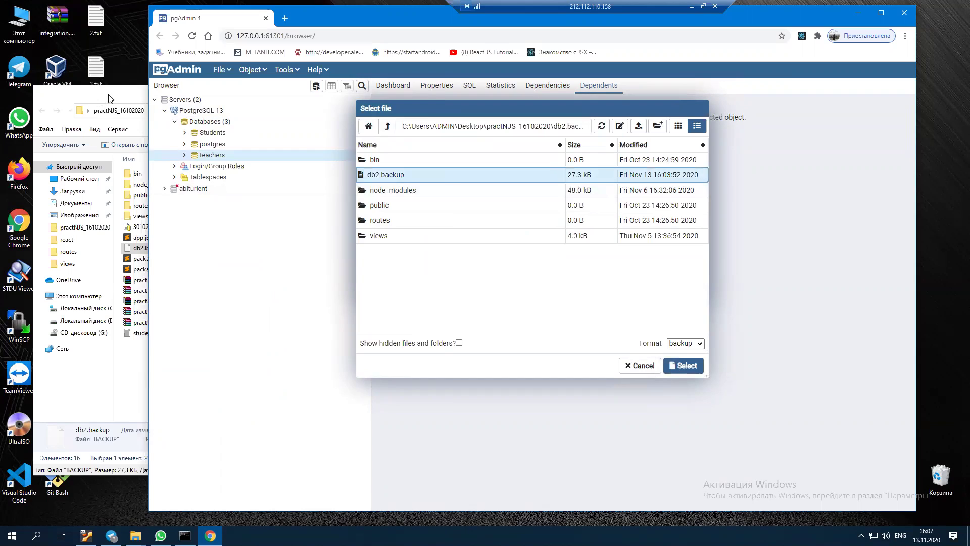
pyautogui.click(110, 99)
pyautogui.click(514, 132)
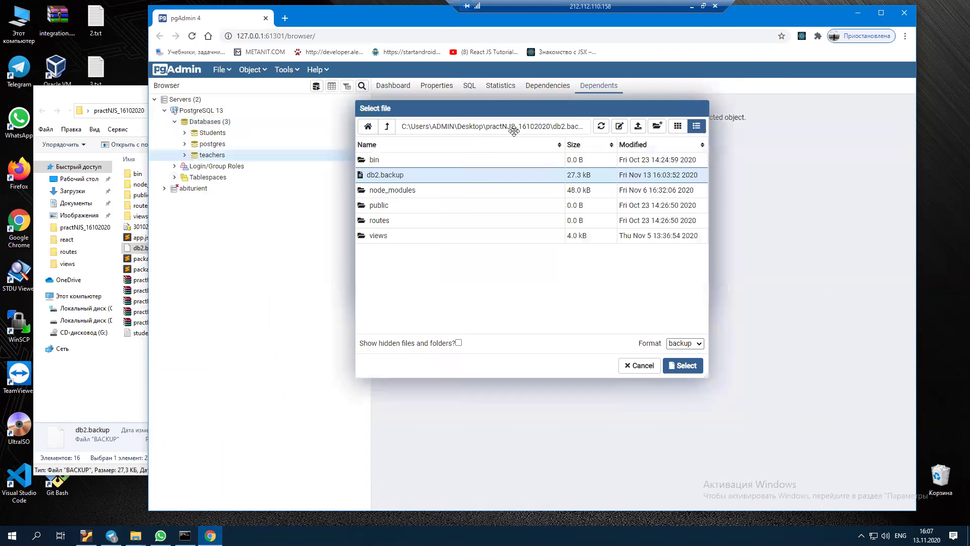
pyautogui.click(398, 178)
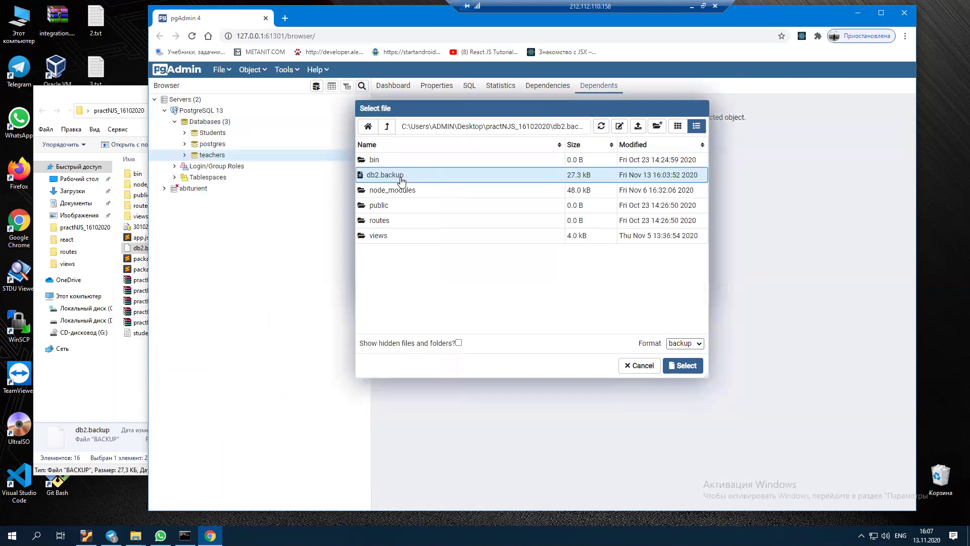
pyautogui.click(688, 366)
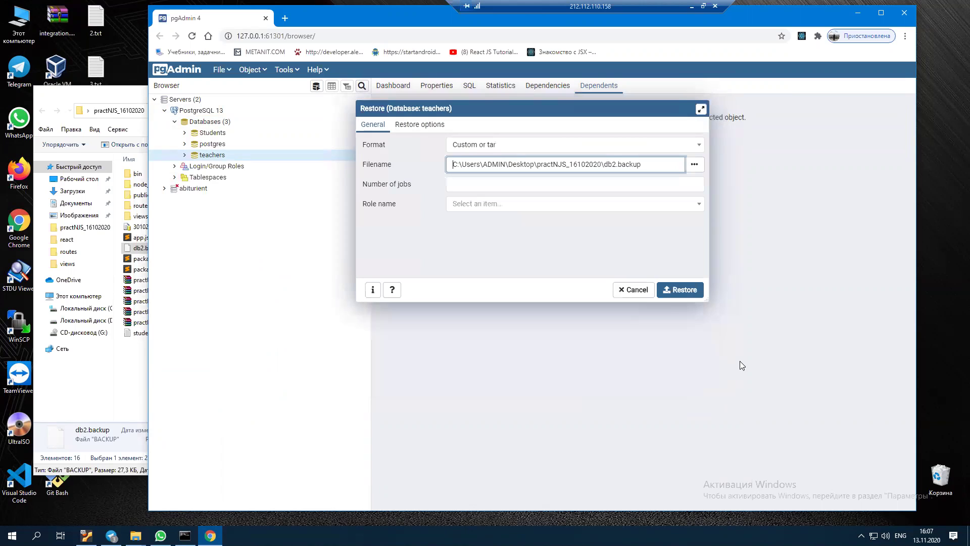
pyautogui.click(683, 290)
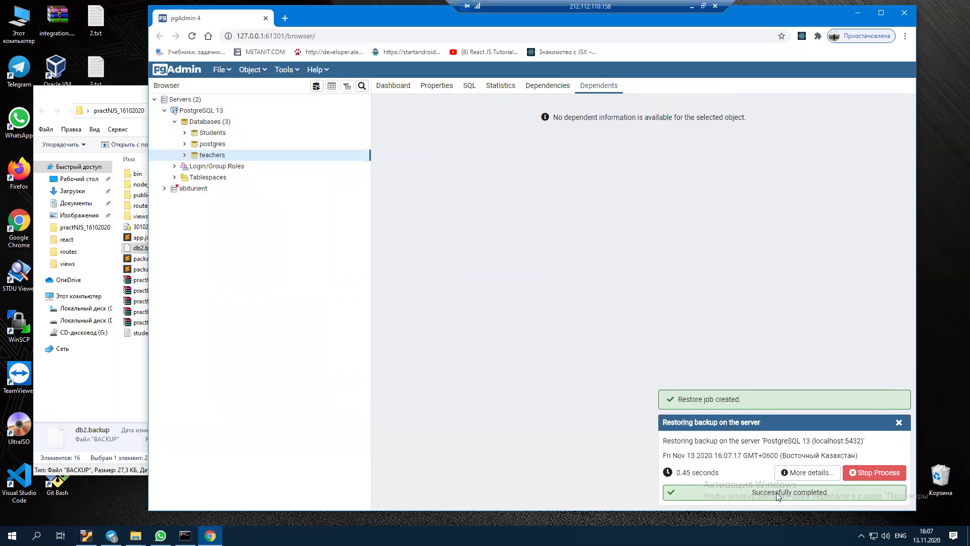
pyautogui.click(899, 423)
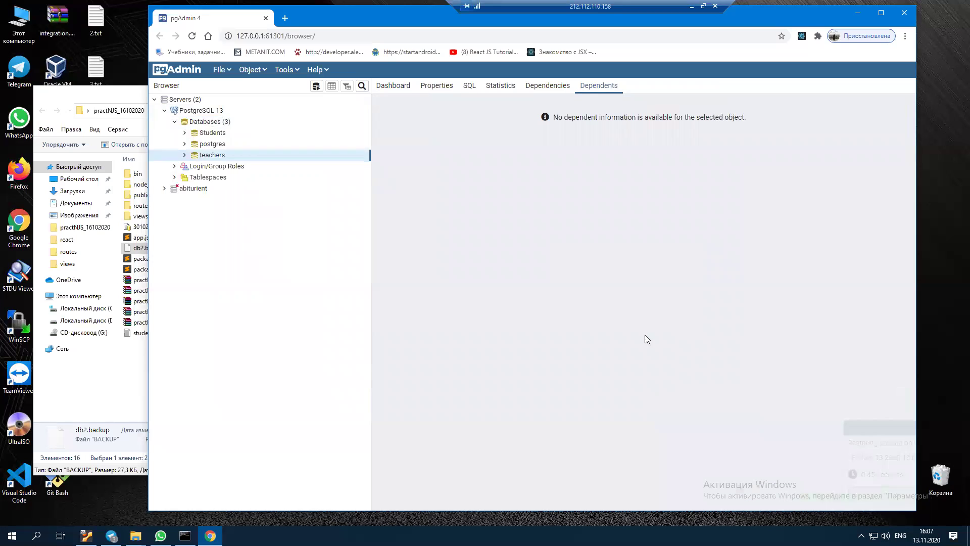
# - Refresh the teachers database and its public schema's tables, review the list of tables, and collapse it
pyautogui.rightClick(213, 156)
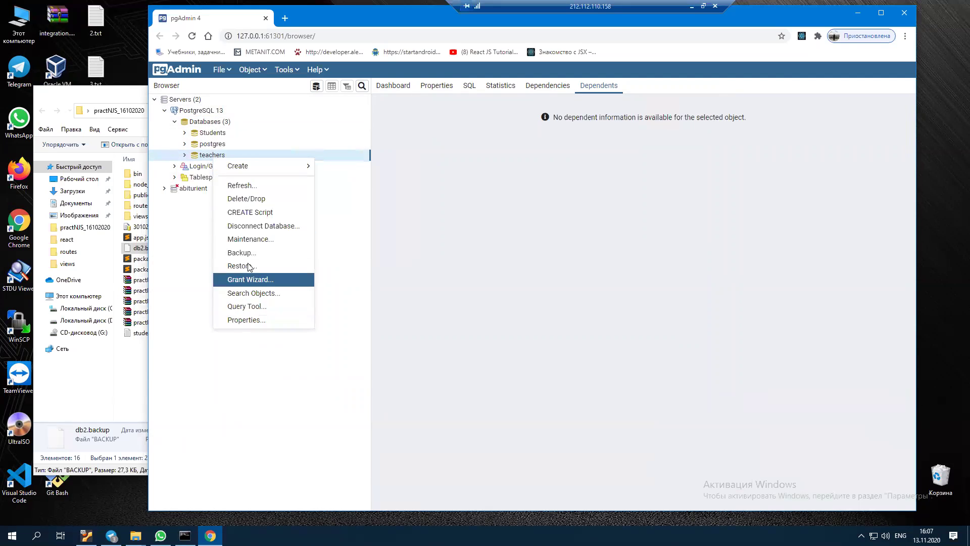
pyautogui.click(245, 186)
pyautogui.click(185, 154)
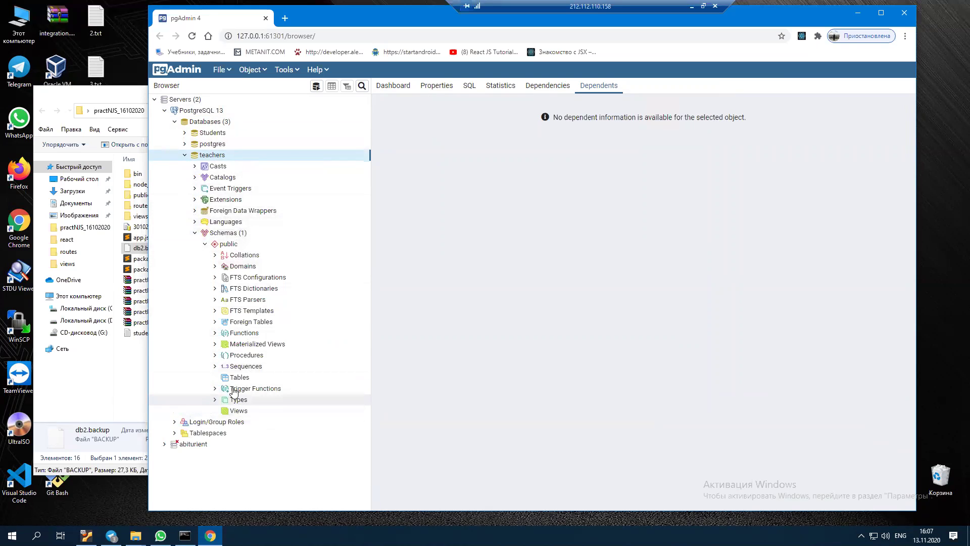
pyautogui.click(226, 380)
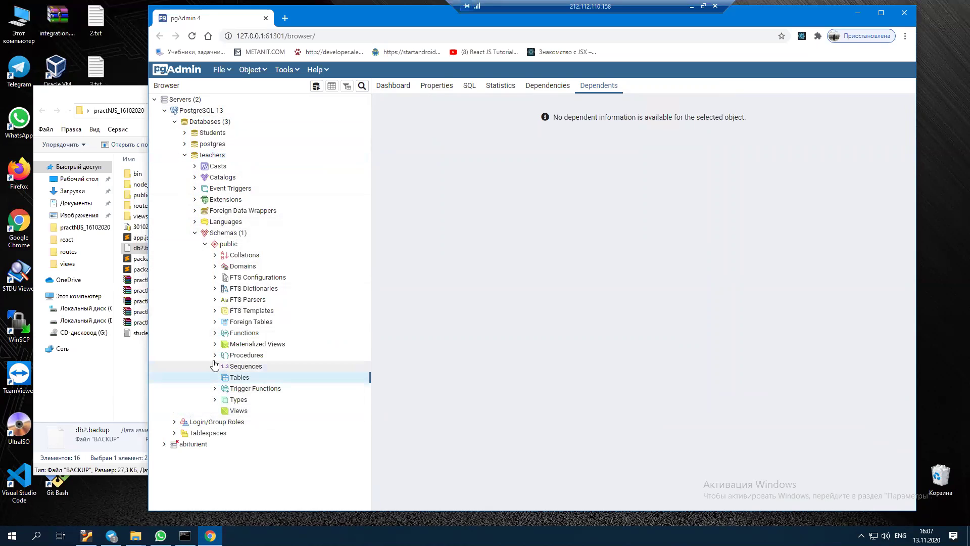
pyautogui.rightClick(243, 379)
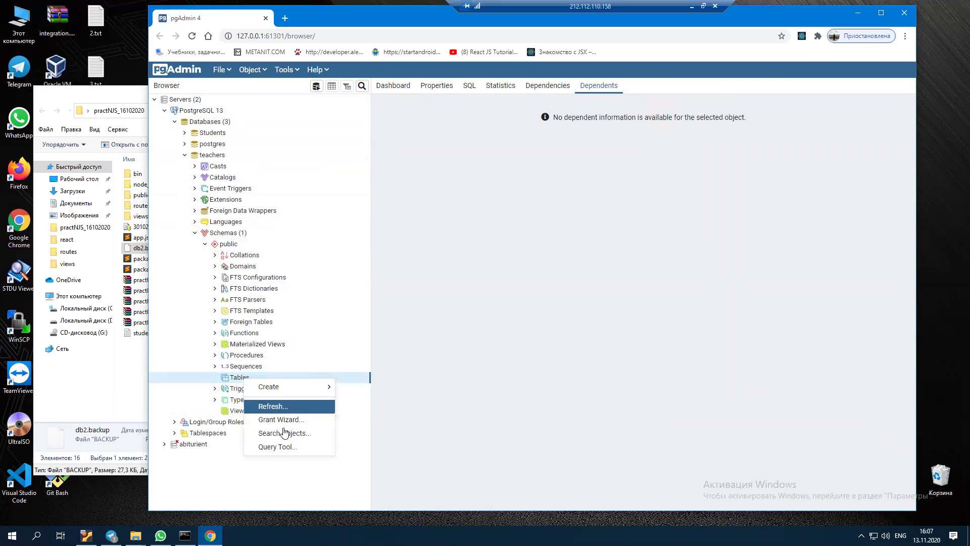
pyautogui.click(281, 406)
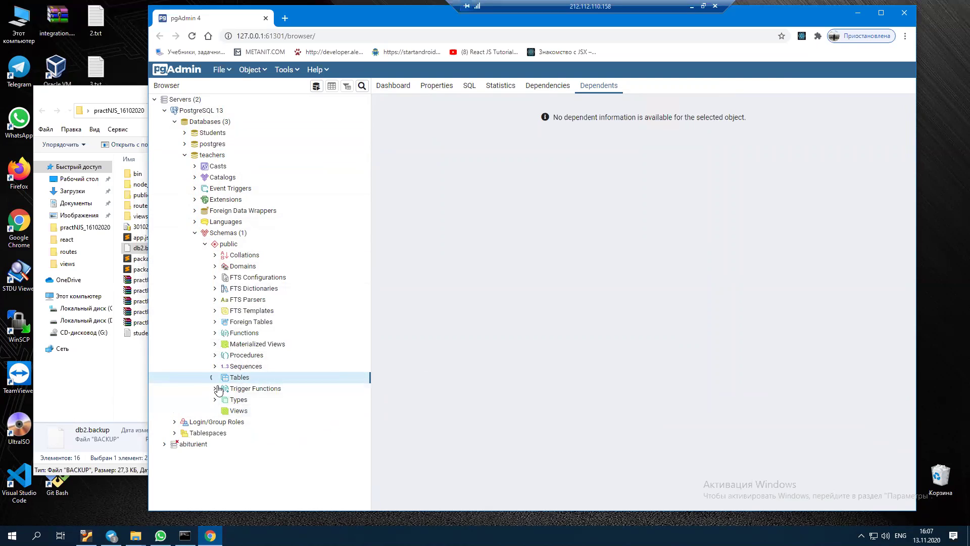
pyautogui.moveTo(366, 323); pyautogui.dragTo(362, 412)
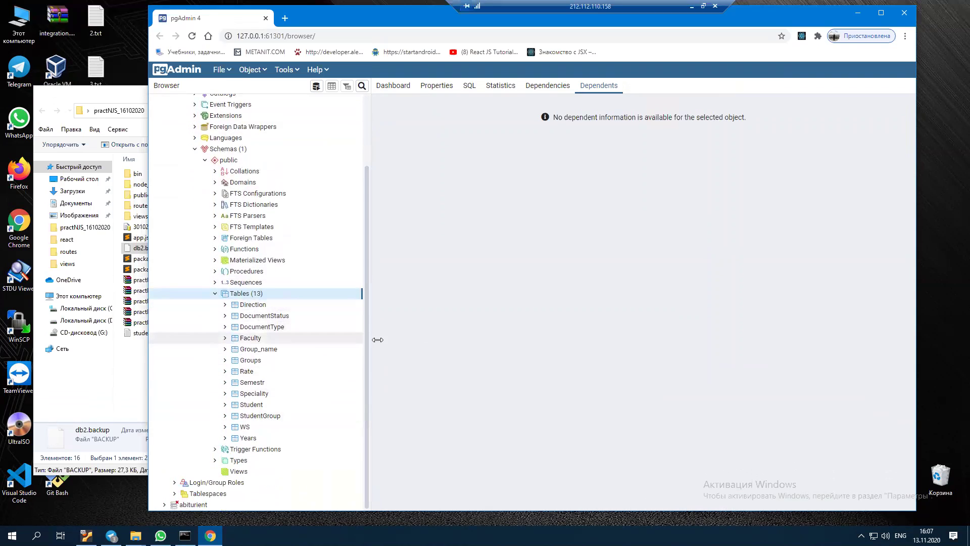
pyautogui.click(215, 293)
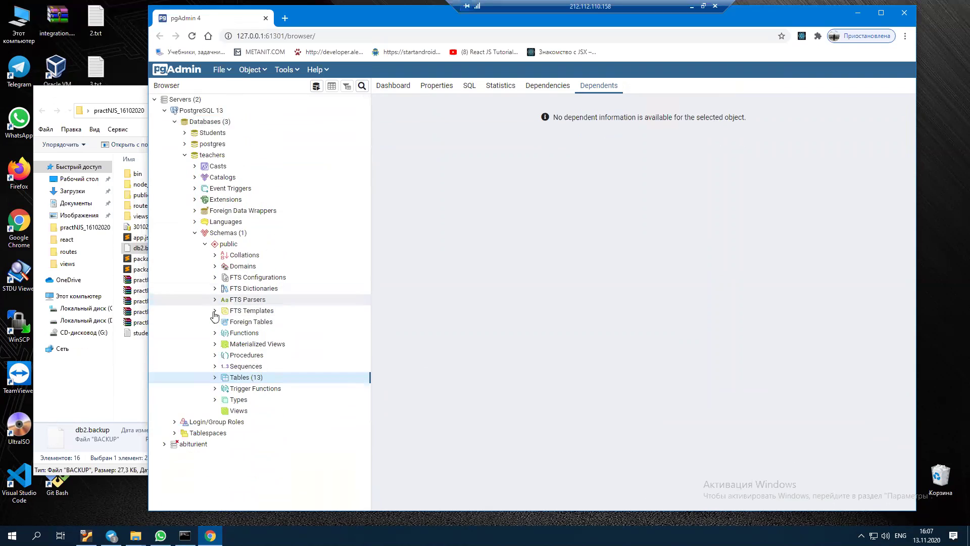
# - Refresh the views and procedures in the public schema of the teachers database and check what each one lists
pyautogui.rightClick(229, 415)
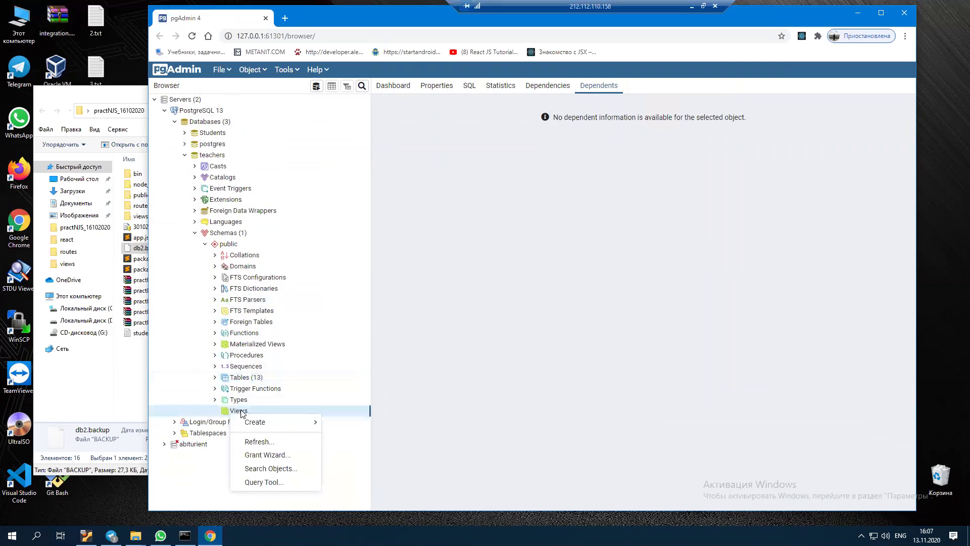
pyautogui.click(266, 439)
pyautogui.click(217, 412)
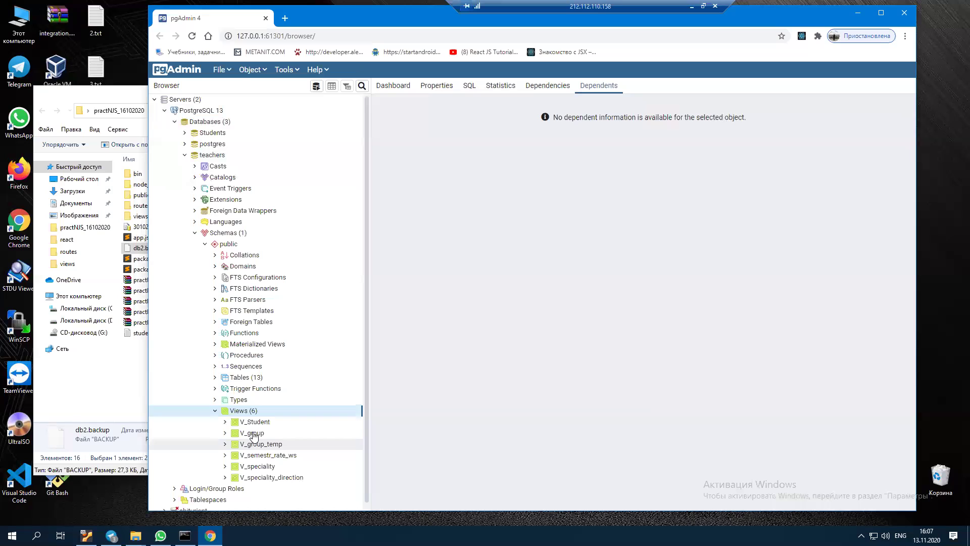
pyautogui.click(216, 356)
pyautogui.click(216, 357)
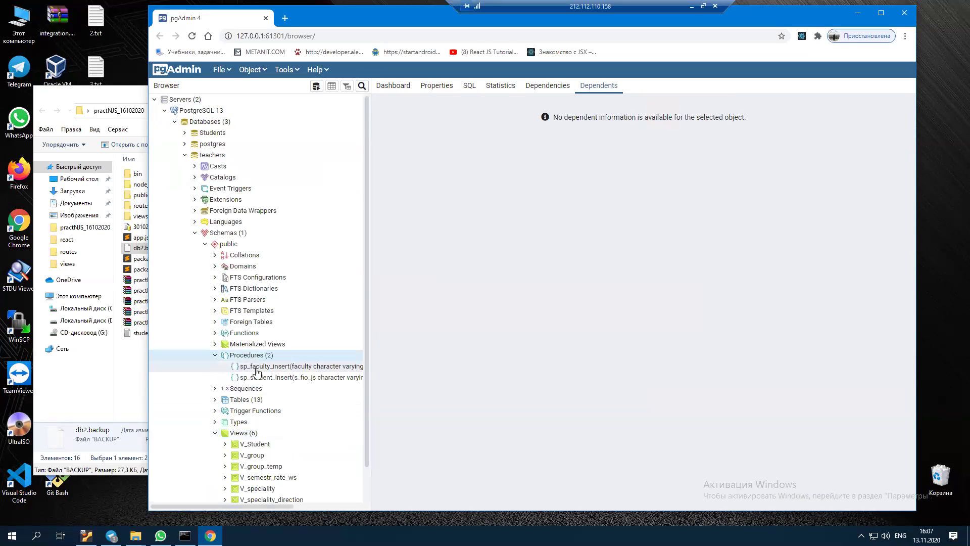
pyautogui.rightClick(267, 359)
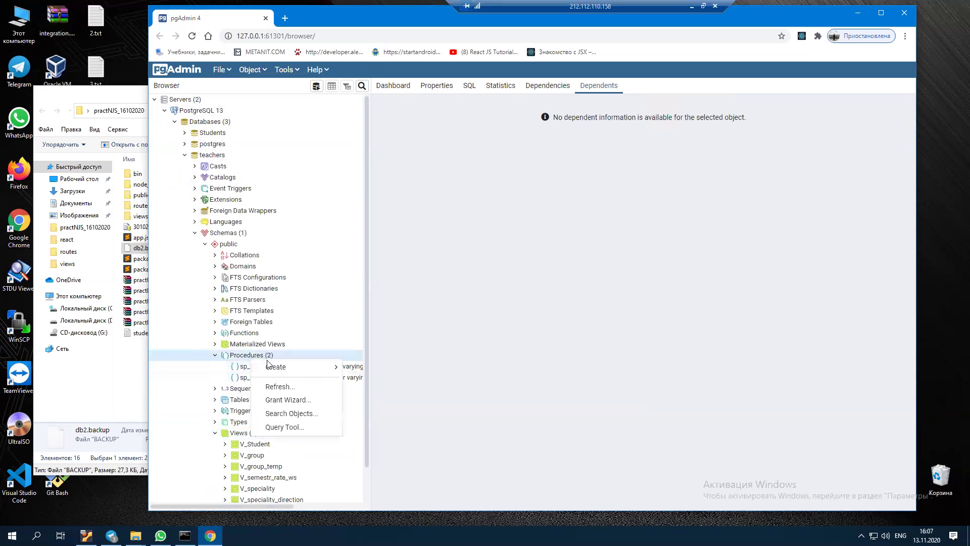
pyautogui.click(280, 386)
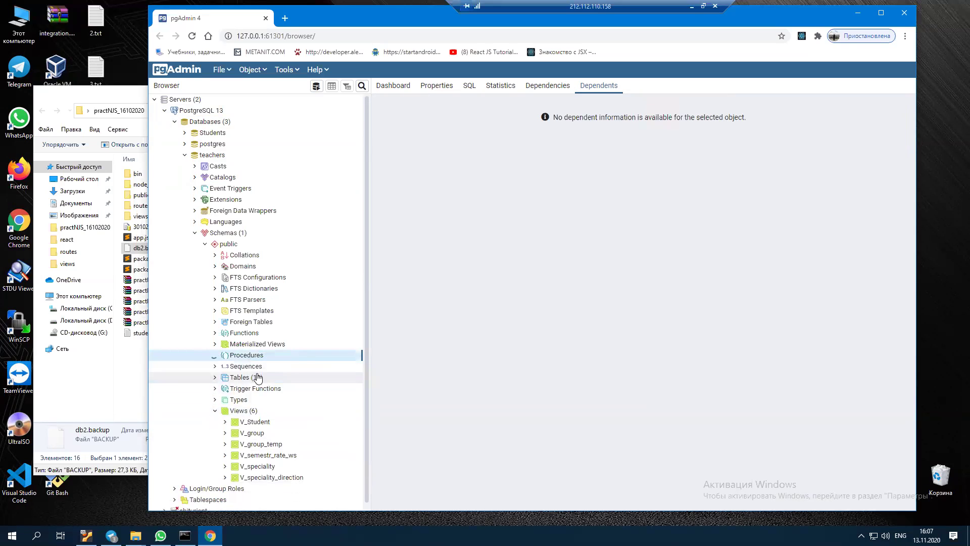
pyautogui.click(215, 356)
# - Refresh the functions in the public schema, check the list, and collapse it
pyautogui.click(215, 332)
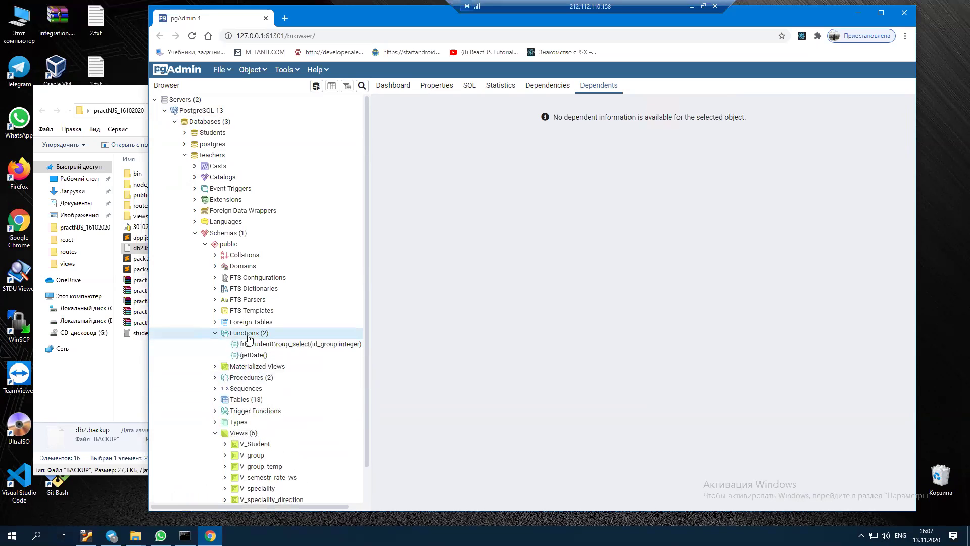
pyautogui.rightClick(252, 336)
pyautogui.click(290, 366)
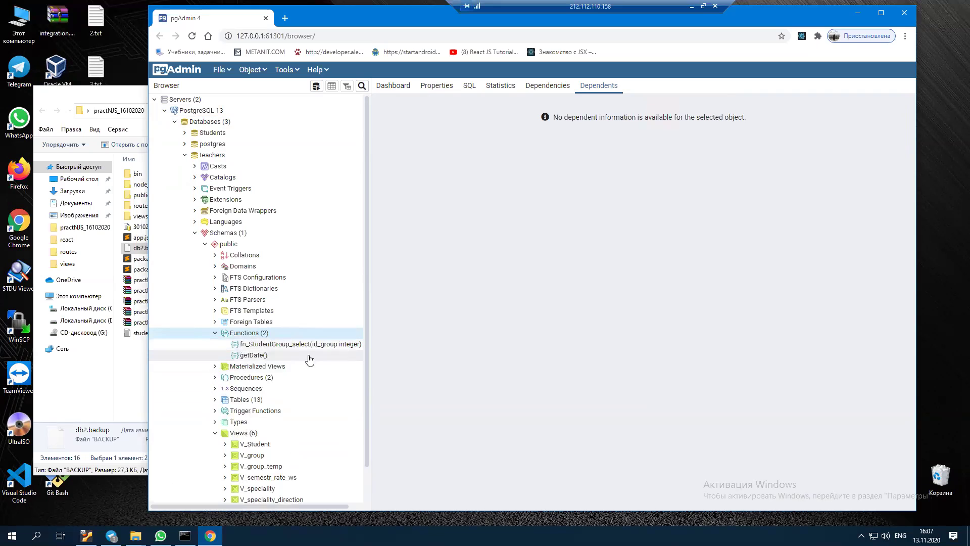
pyautogui.scroll(-1, 366, 325)
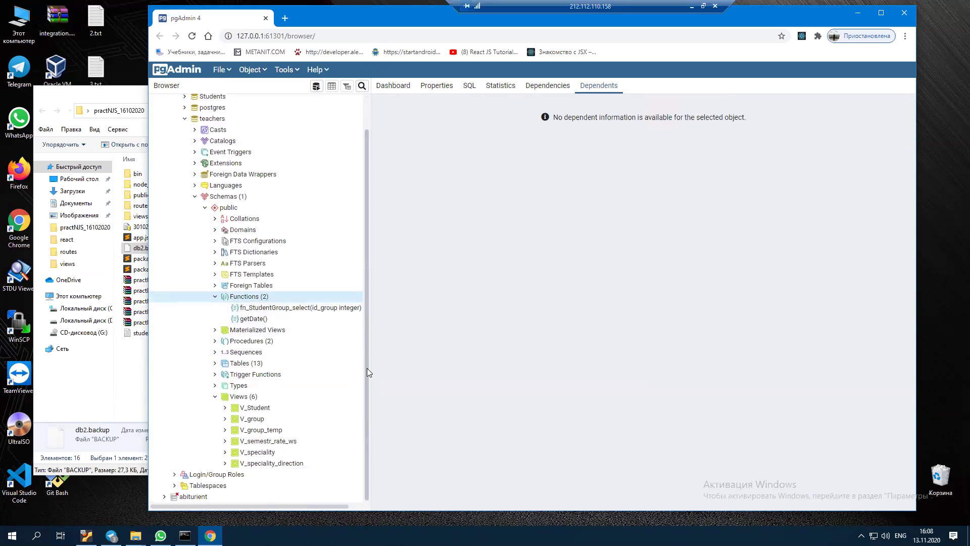
pyautogui.click(215, 299)
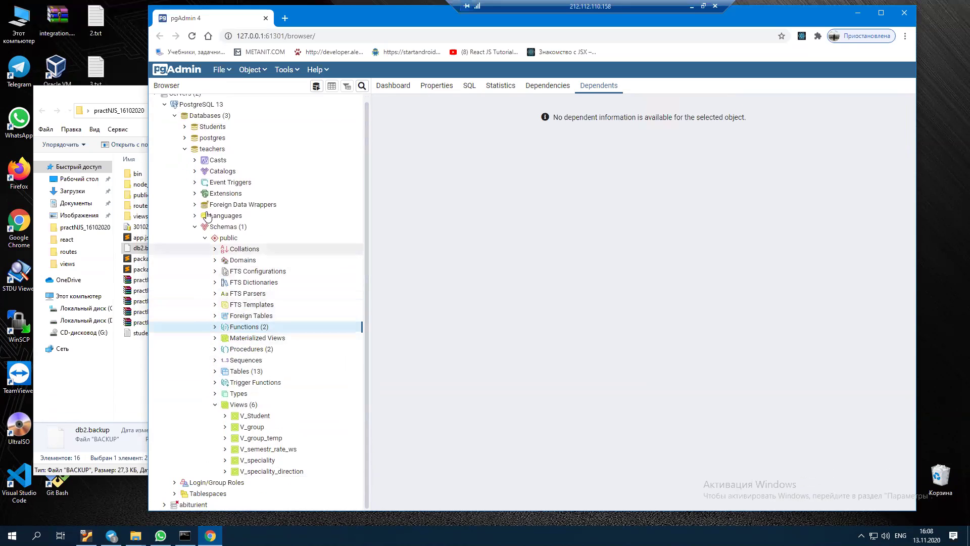
# - Collapse the database tree and reopen the teachers database down to its public schema
pyautogui.click(203, 244)
pyautogui.click(195, 232)
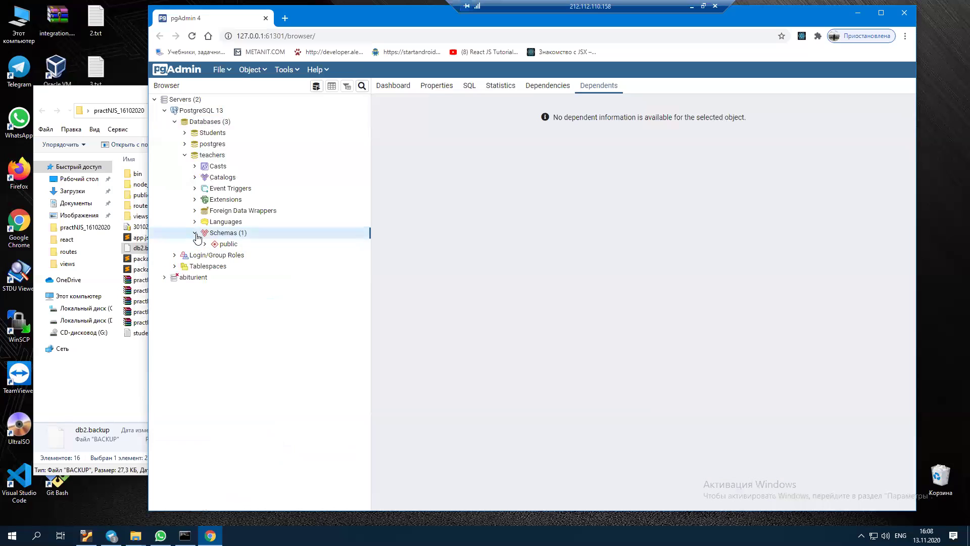
pyautogui.click(184, 154)
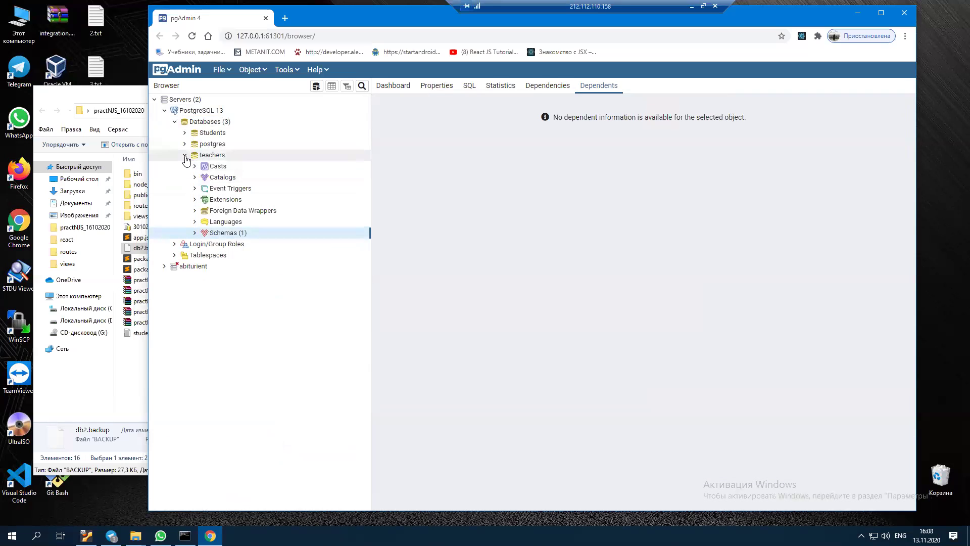
pyautogui.click(175, 122)
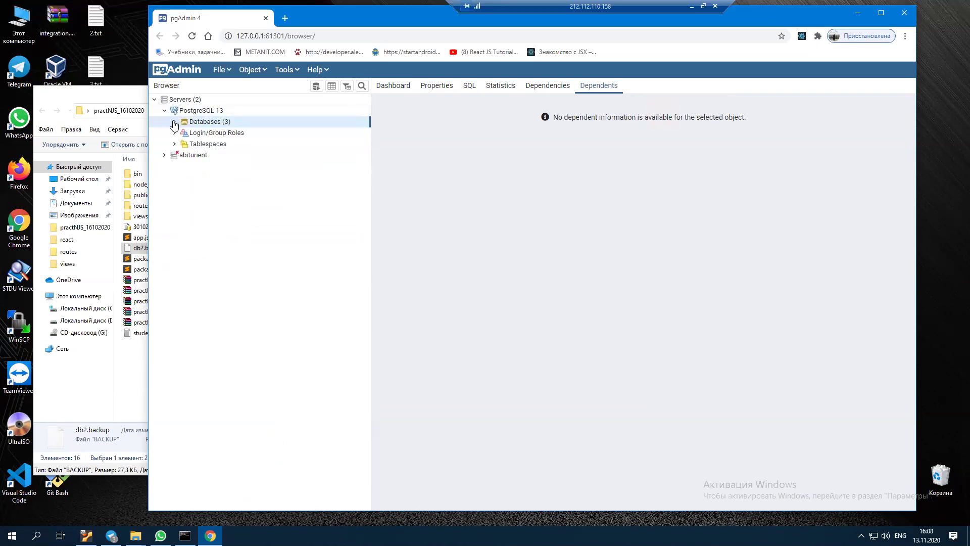
pyautogui.click(174, 122)
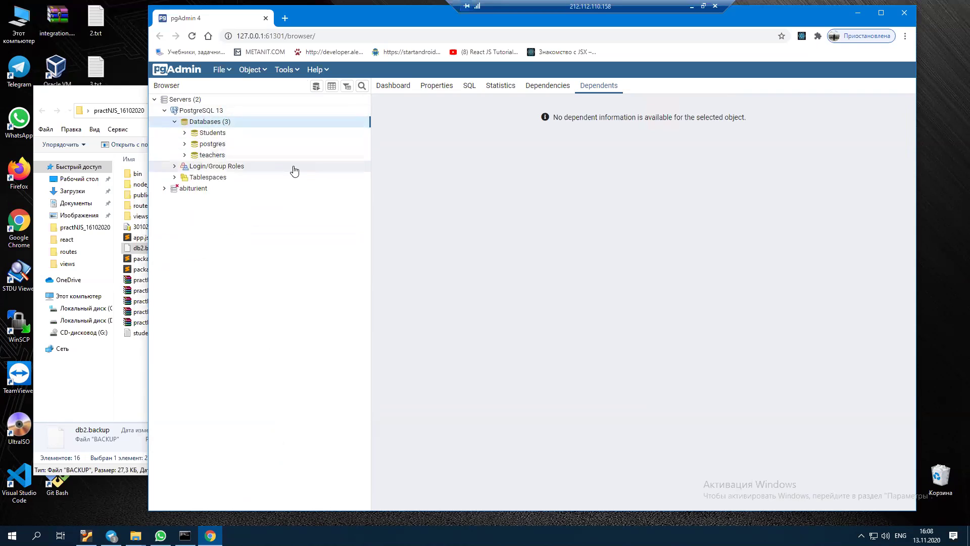
pyautogui.click(191, 156)
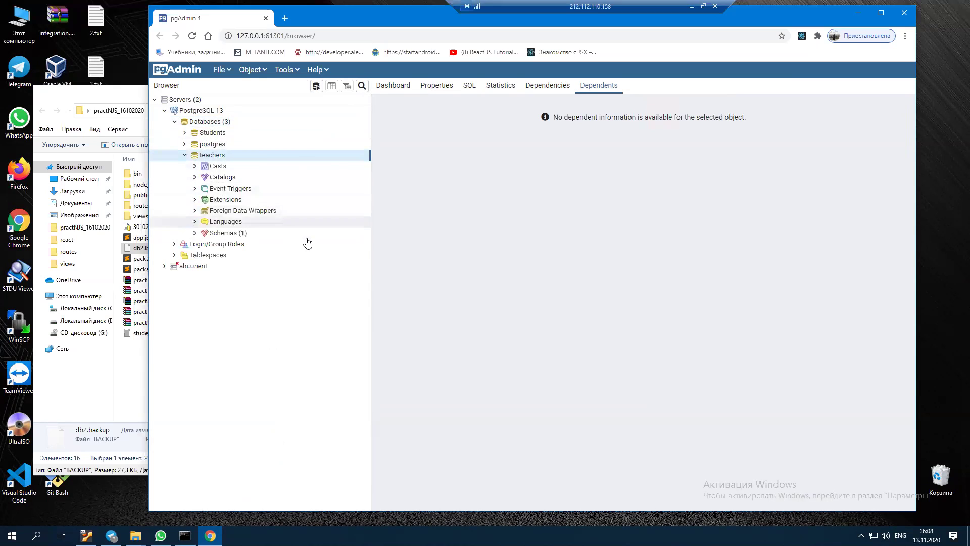
pyautogui.click(195, 233)
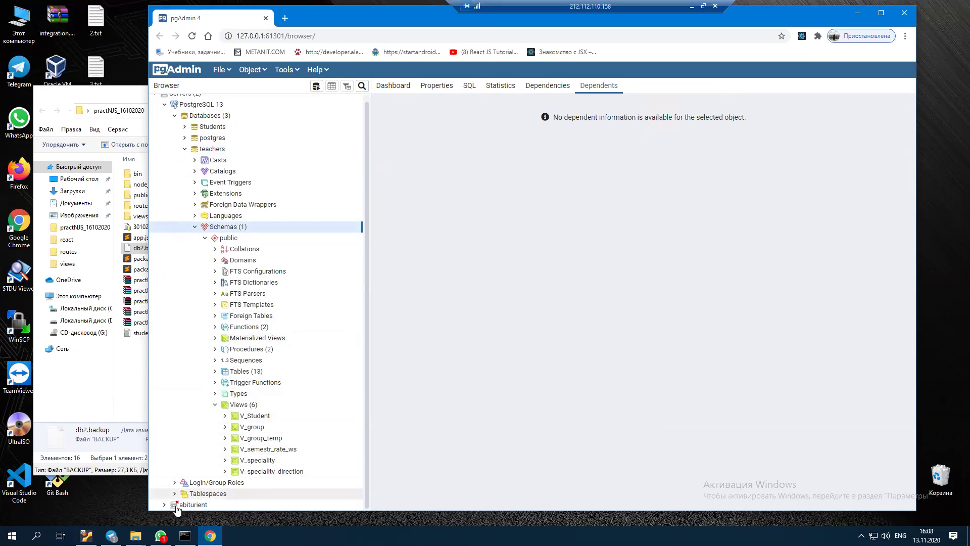
# - Switch to WhatsApp and examine the test queries sent in the chat message below db2.backup, especially the "getDate" call
pyautogui.click(161, 536)
pyautogui.click(91, 159)
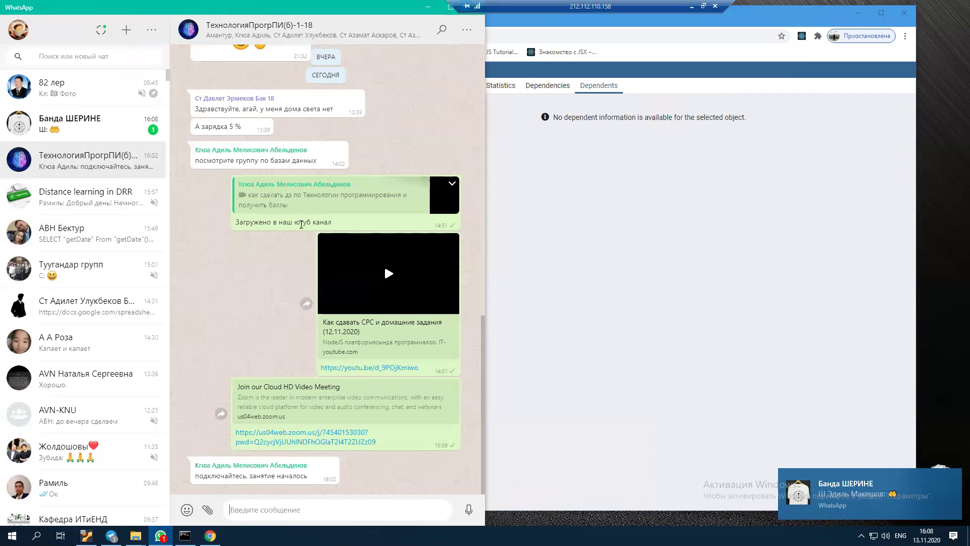
pyautogui.click(68, 235)
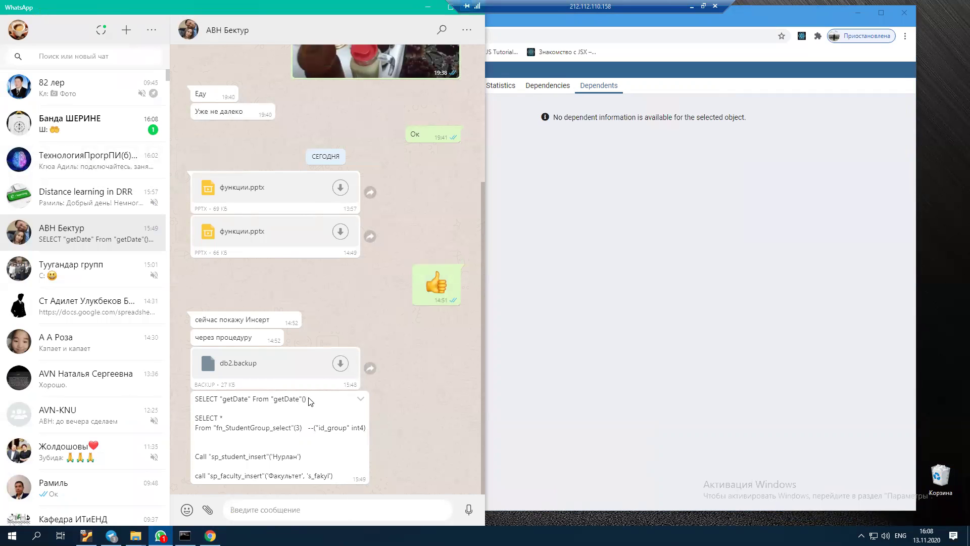
pyautogui.moveTo(307, 401); pyautogui.dragTo(206, 399)
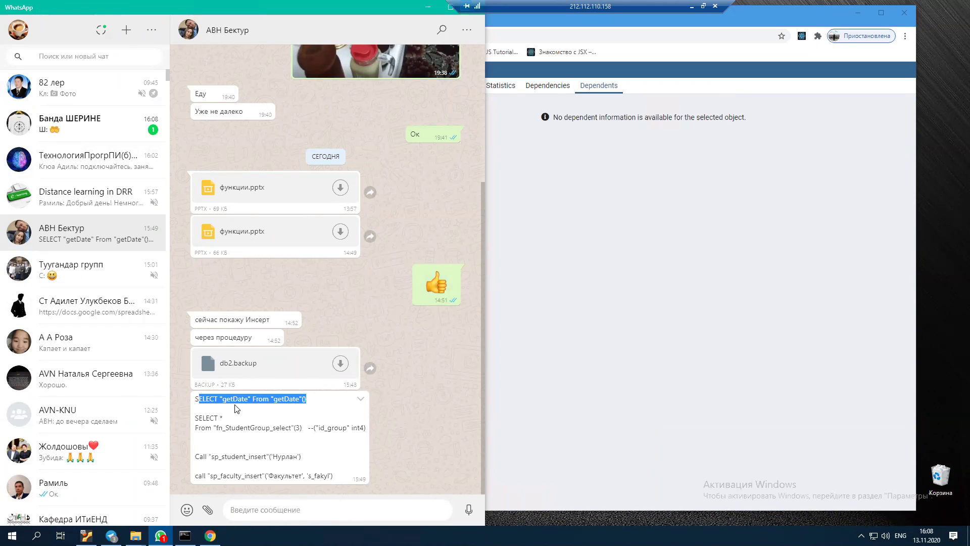
pyautogui.click(277, 400)
pyautogui.moveTo(308, 400); pyautogui.dragTo(305, 418)
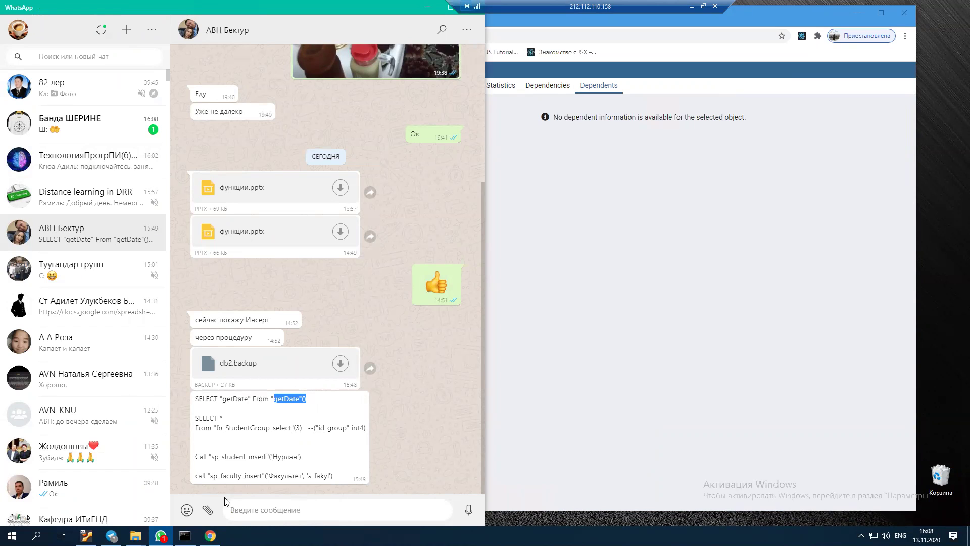
# - Switch back to pgAdmin, expand the public schema's procedures and functions, and open a Query Tool on teachers with a taller editor area
pyautogui.click(211, 536)
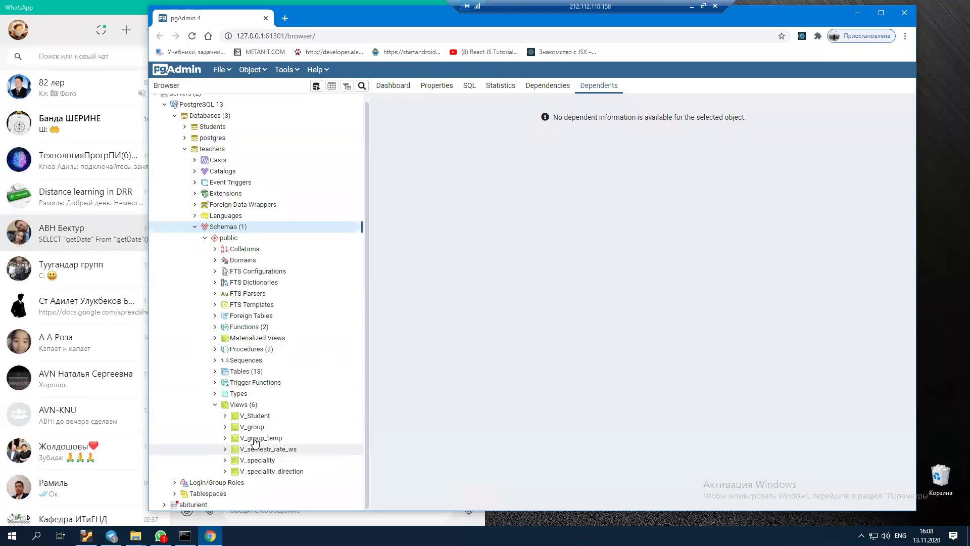
pyautogui.click(215, 349)
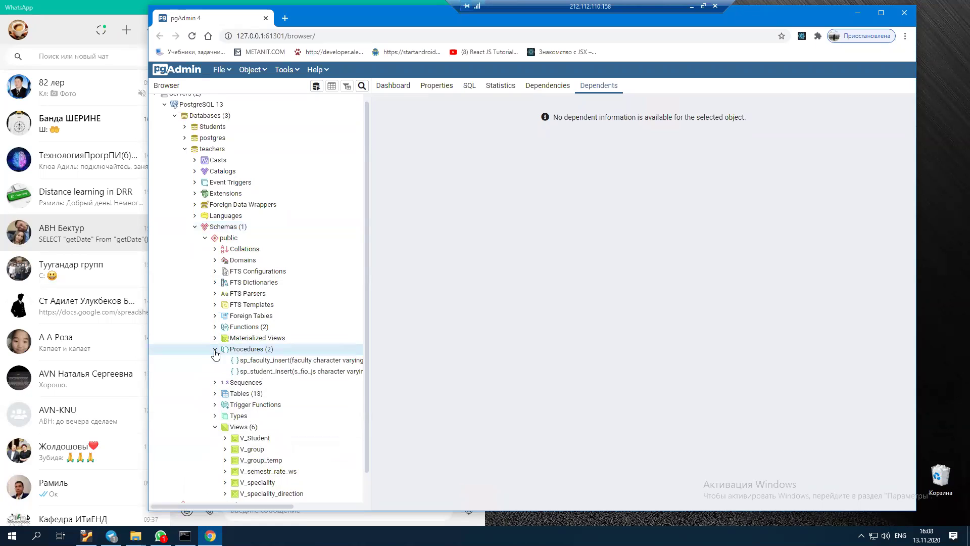
pyautogui.click(245, 327)
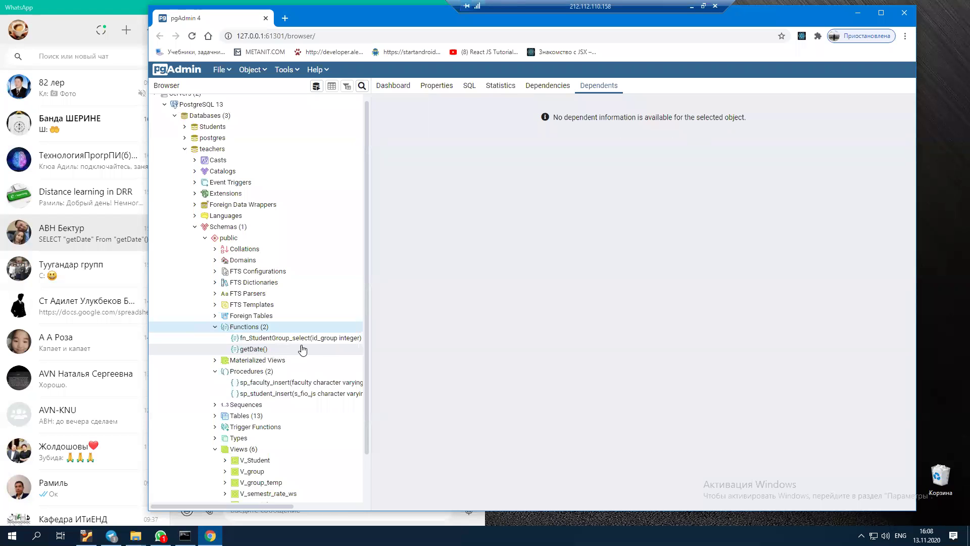
pyautogui.click(317, 86)
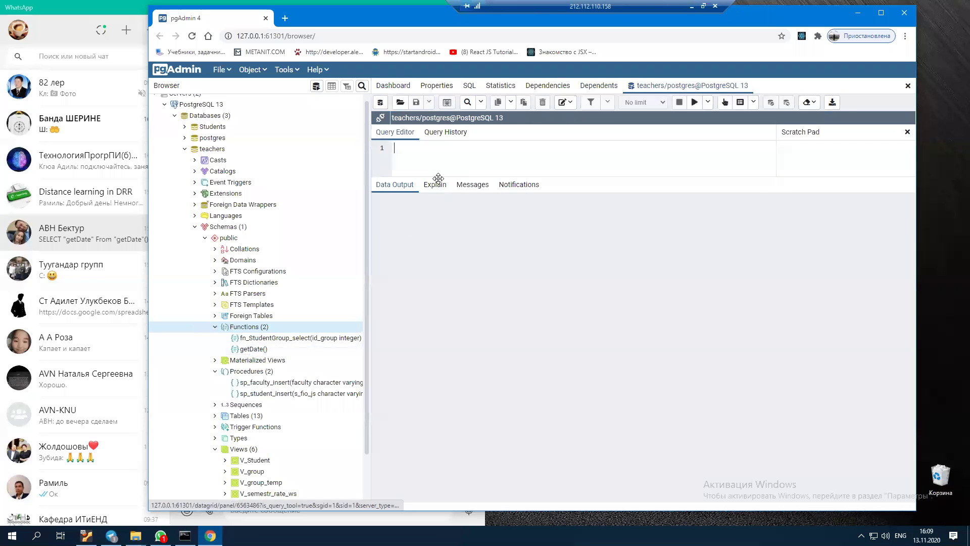
pyautogui.moveTo(437, 192); pyautogui.dragTo(436, 233)
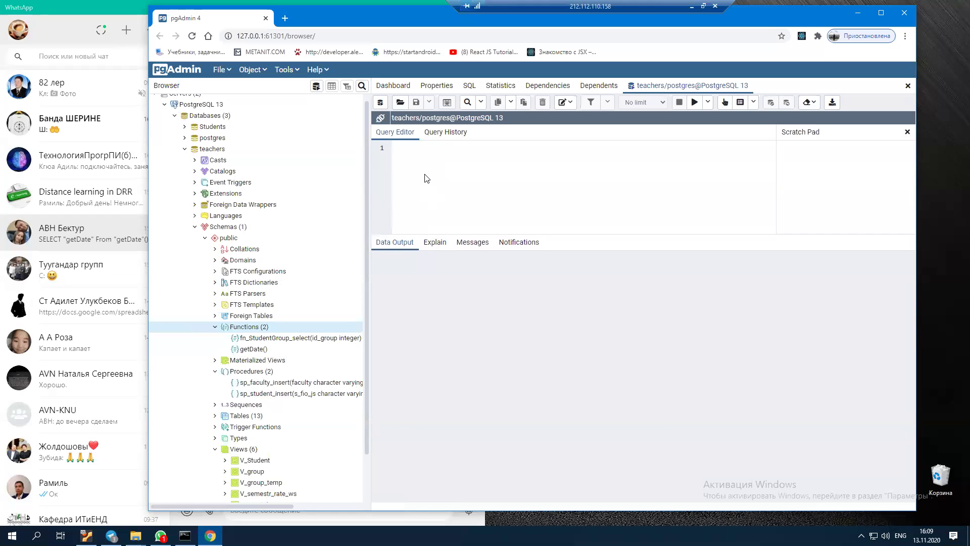
# - Copy SELECT "getDate" From "getDate"() from the WhatsApp message, run it on the teachers database, and widen the getDate result column
pyautogui.click(92, 19)
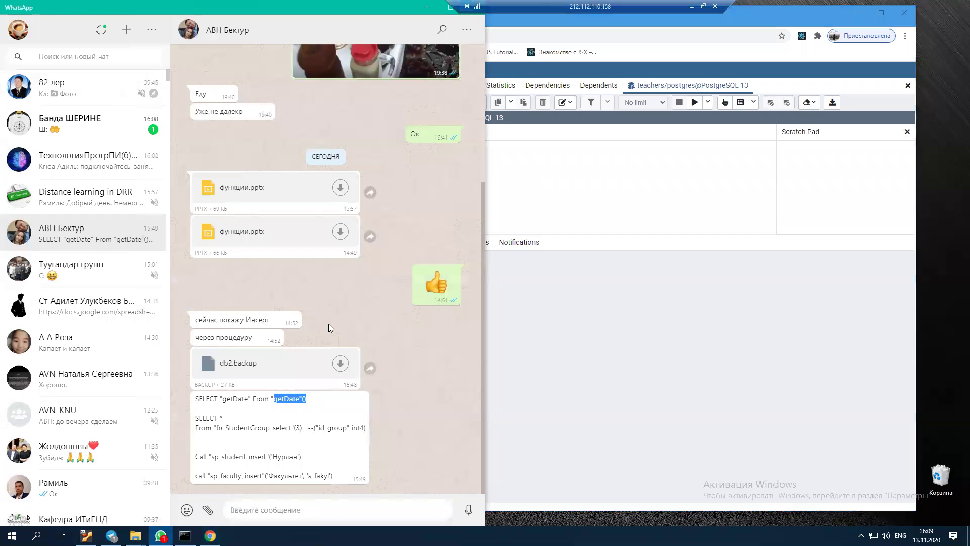
pyautogui.click(247, 403)
pyautogui.moveTo(246, 398); pyautogui.dragTo(310, 403)
pyautogui.hotkey('ctrl', 'c')
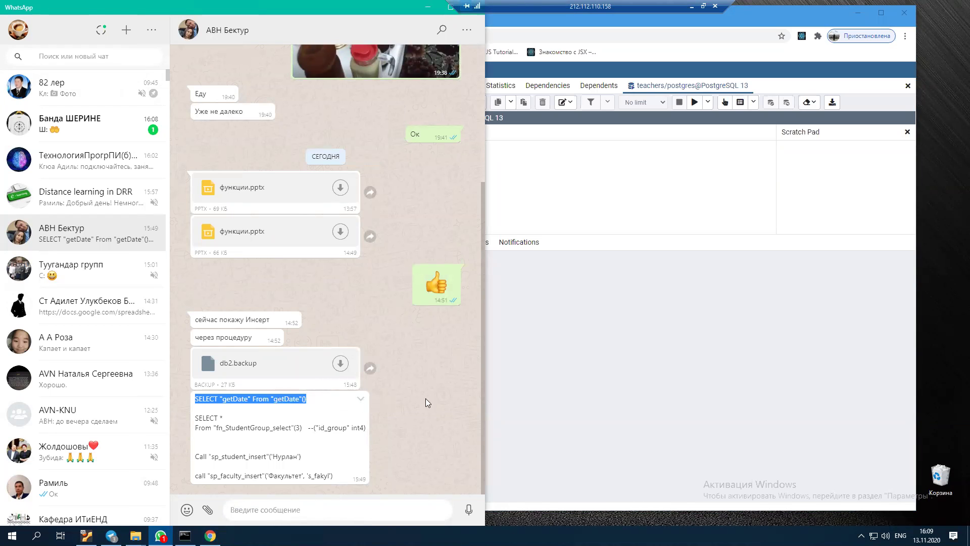
pyautogui.click(520, 180)
pyautogui.hotkey('ctrl', 'v')
pyautogui.click(695, 102)
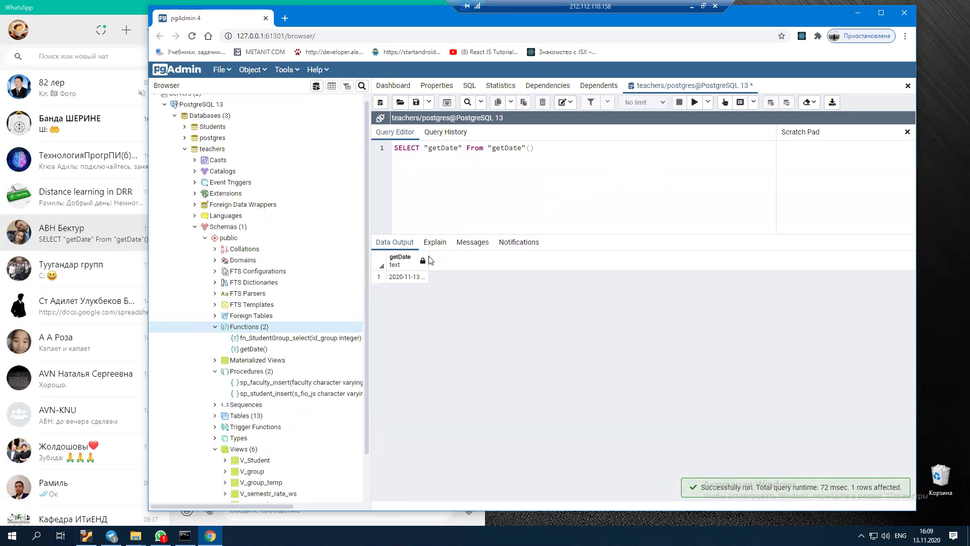
pyautogui.moveTo(427, 252); pyautogui.dragTo(542, 258)
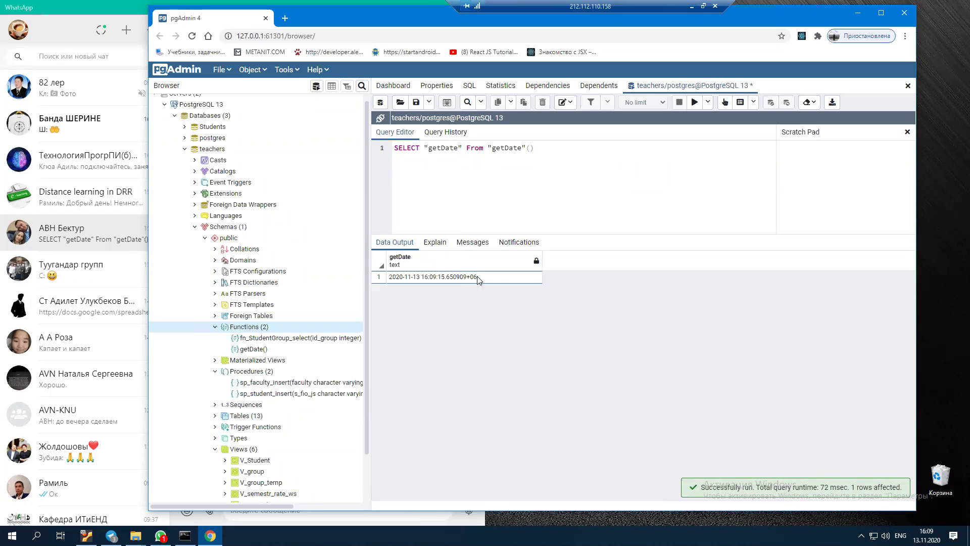
# - Replace the editor's query with SELECT * From "fn_StudentGroup_select"(3), copied with its comment from the WhatsApp message, and run it
pyautogui.click(161, 536)
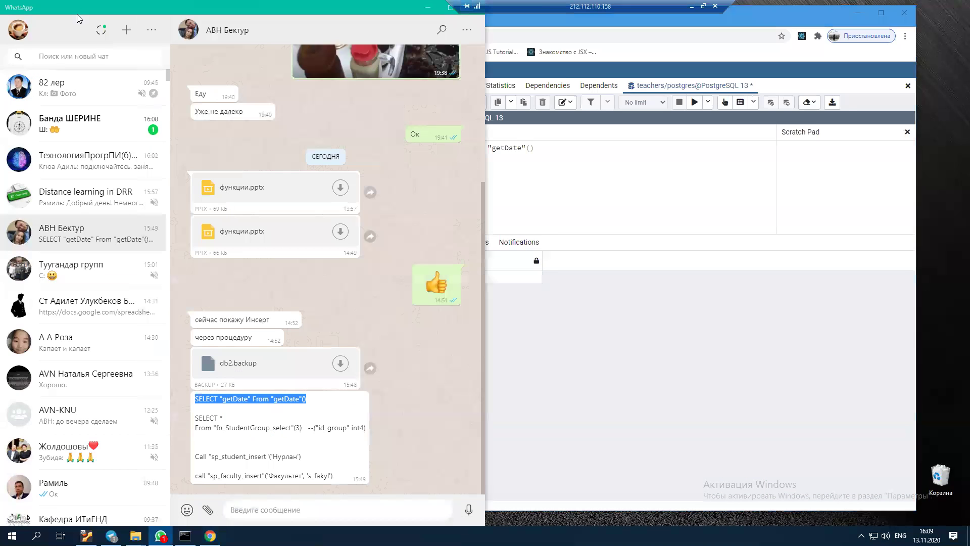
pyautogui.moveTo(197, 417); pyautogui.dragTo(361, 422)
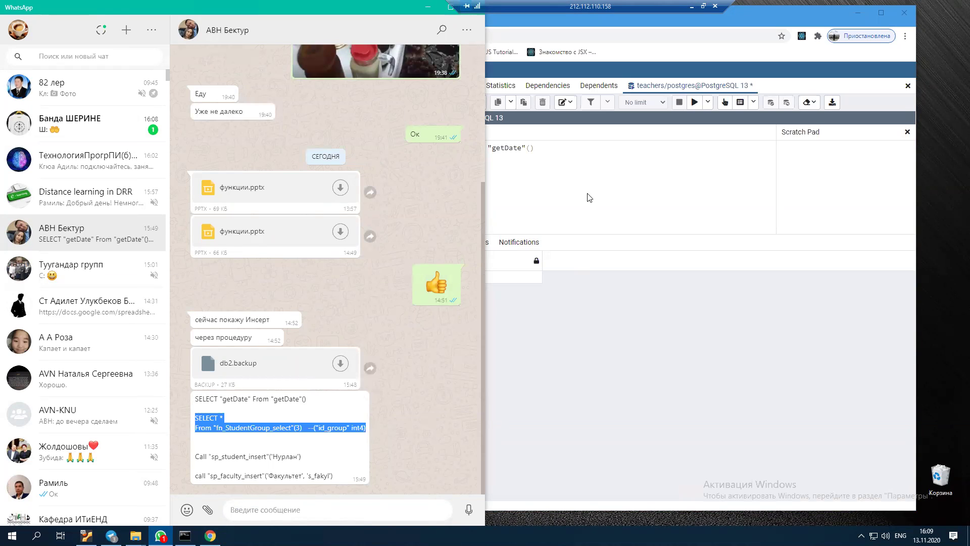
pyautogui.click(514, 177)
pyautogui.moveTo(556, 148); pyautogui.dragTo(379, 152)
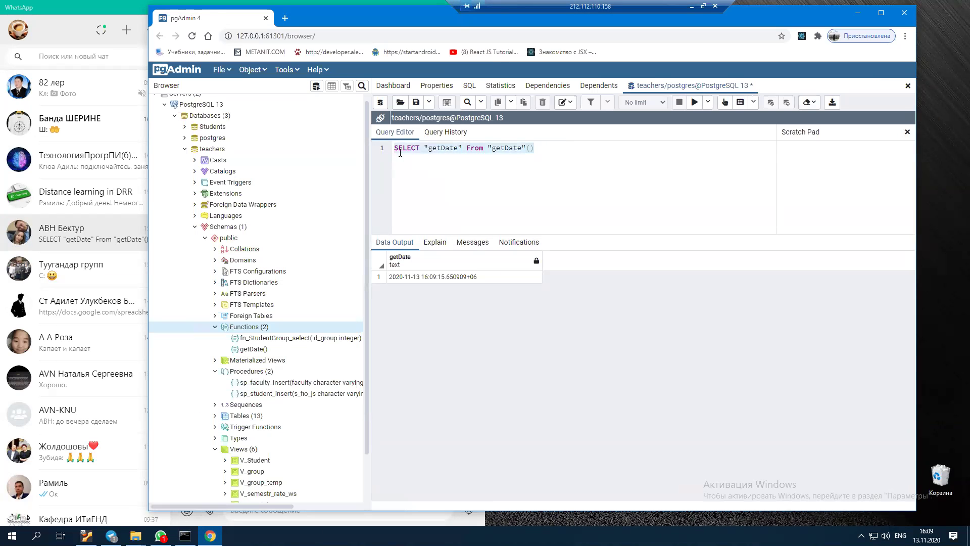
pyautogui.write('SELECT * From "fn_StudentGroup_select"(3)   --("id_group" int4)')
pyautogui.click(694, 102)
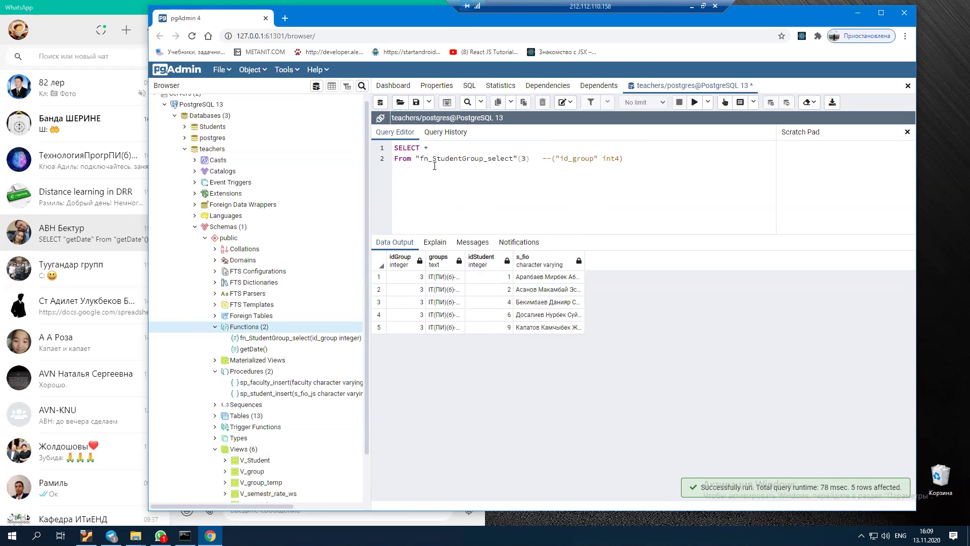
pyautogui.moveTo(425, 158); pyautogui.dragTo(508, 161)
pyautogui.click(489, 163)
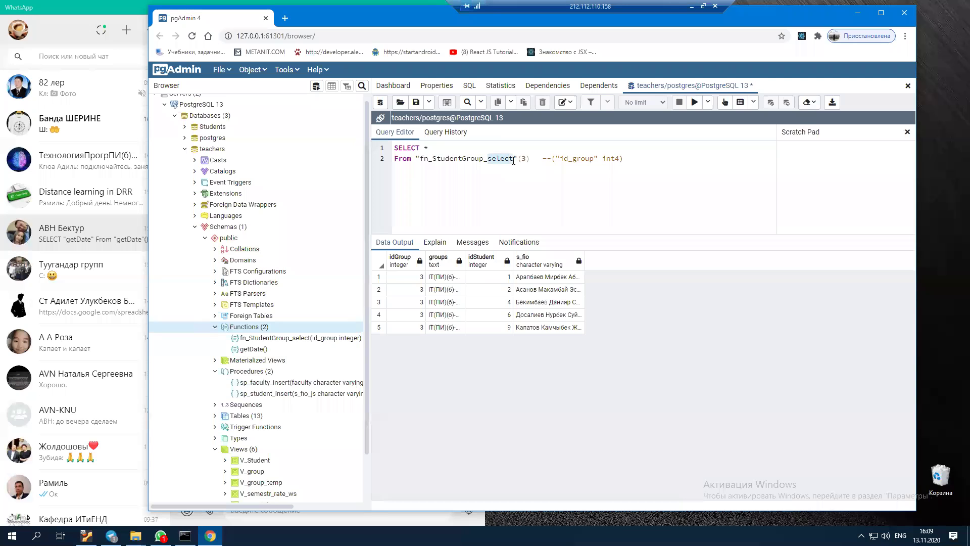
pyautogui.moveTo(434, 158); pyautogui.dragTo(478, 165)
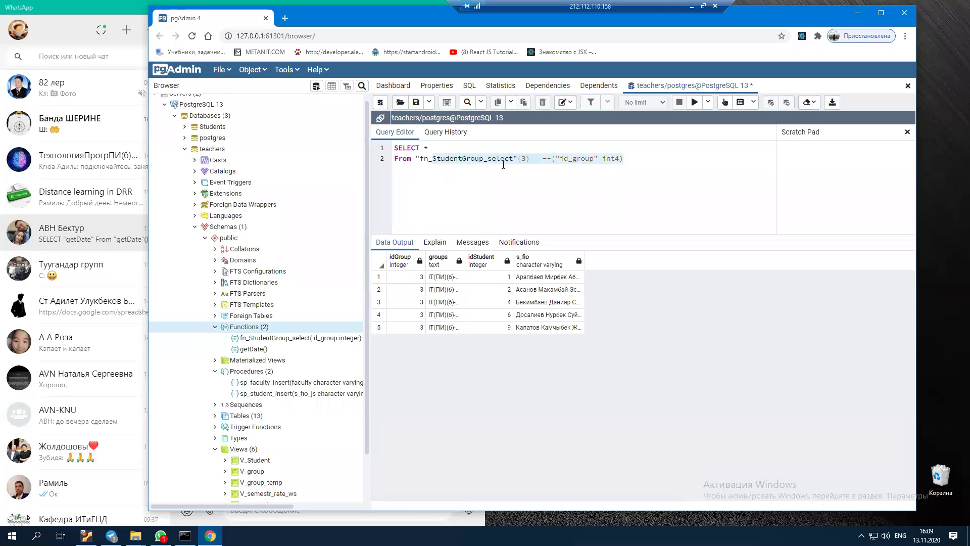
pyautogui.click(524, 170)
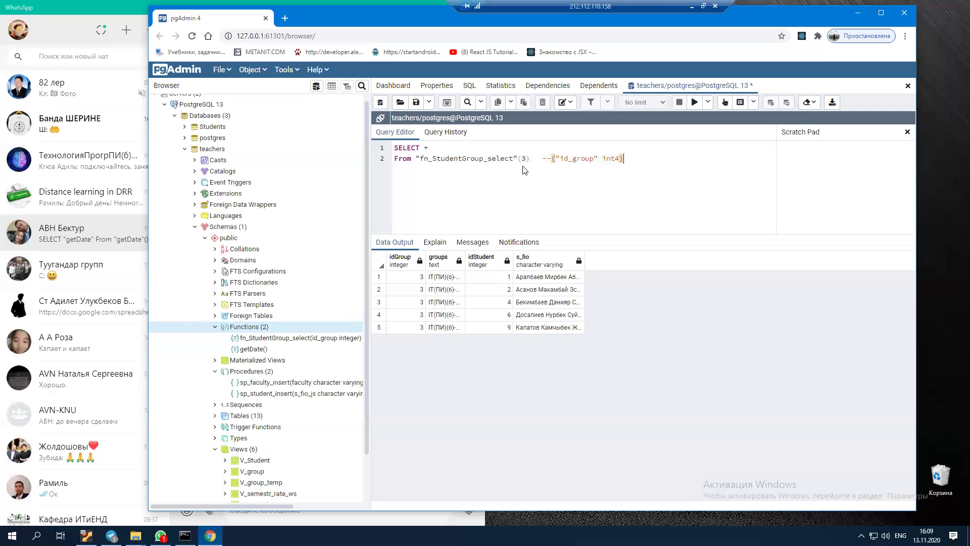
# - Replace the editor's query with the "sp_student_insert" call copied from the WhatsApp message, keeping its sample student name, and run it on teachers
pyautogui.click(523, 158)
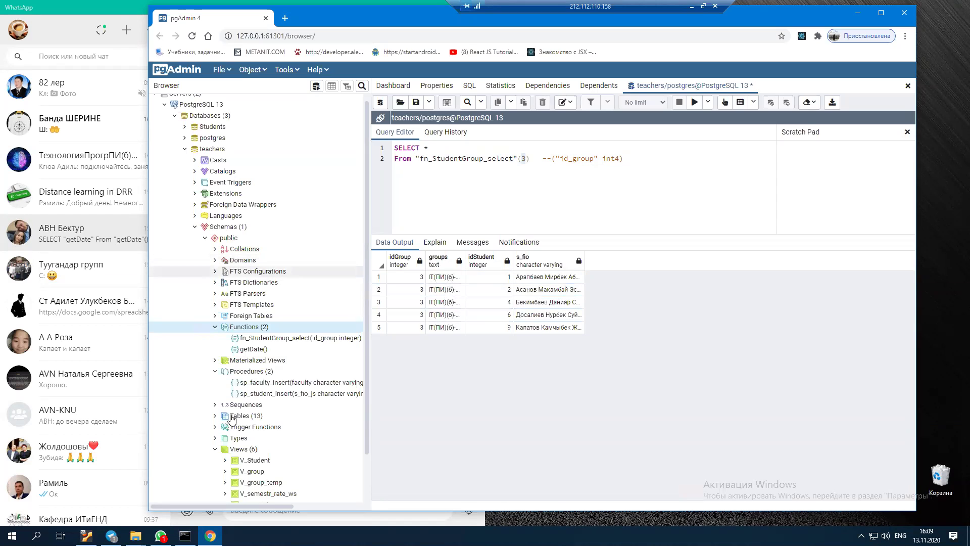
pyautogui.hotkey('alt', 'Tab')
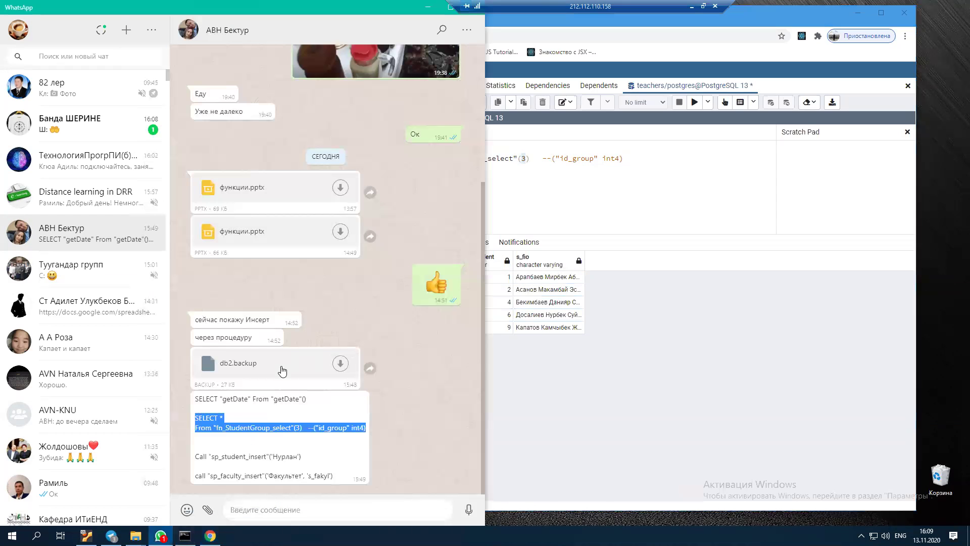
pyautogui.moveTo(196, 456); pyautogui.dragTo(309, 460)
pyautogui.hotkey('ctrl', 'c')
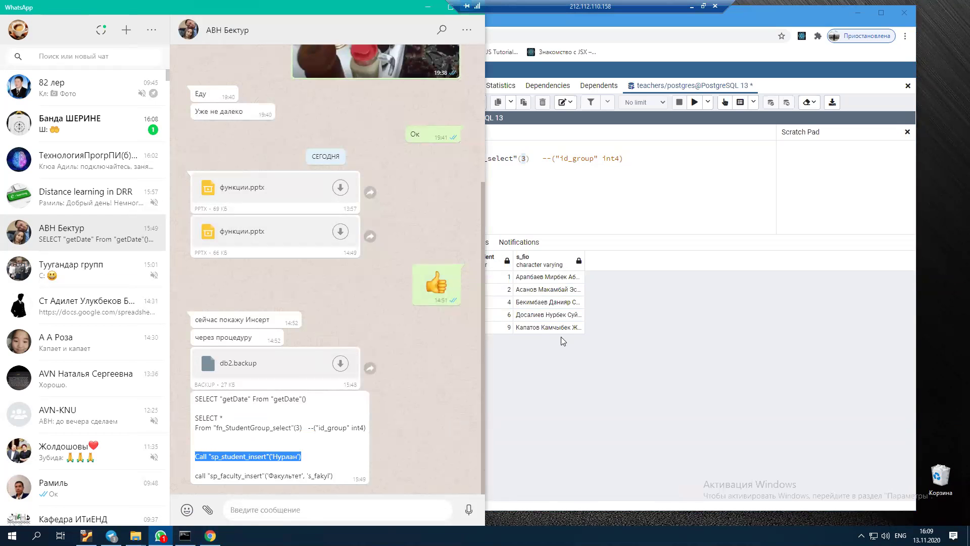
pyautogui.click(524, 195)
pyautogui.hotkey('ctrl', 'a')
pyautogui.hotkey('ctrl', 'v')
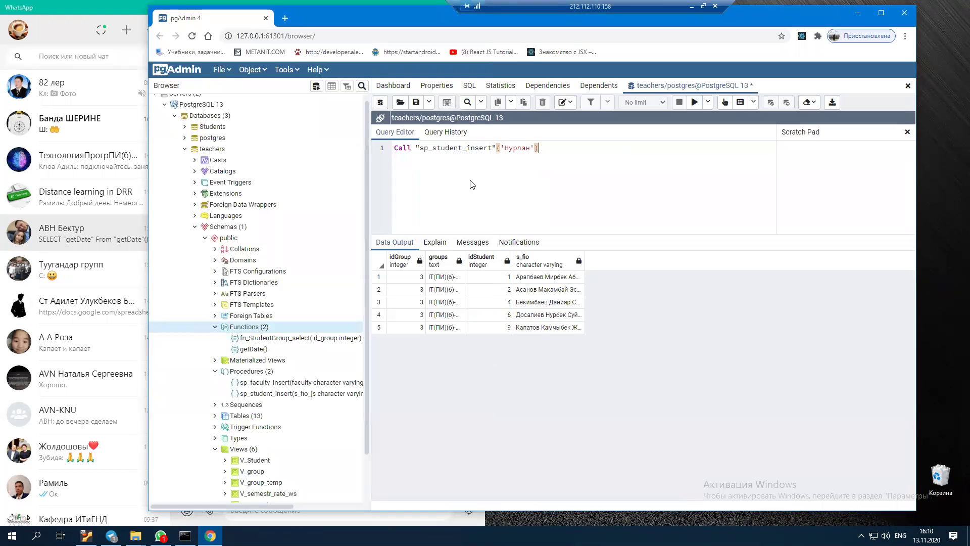
pyautogui.click(695, 102)
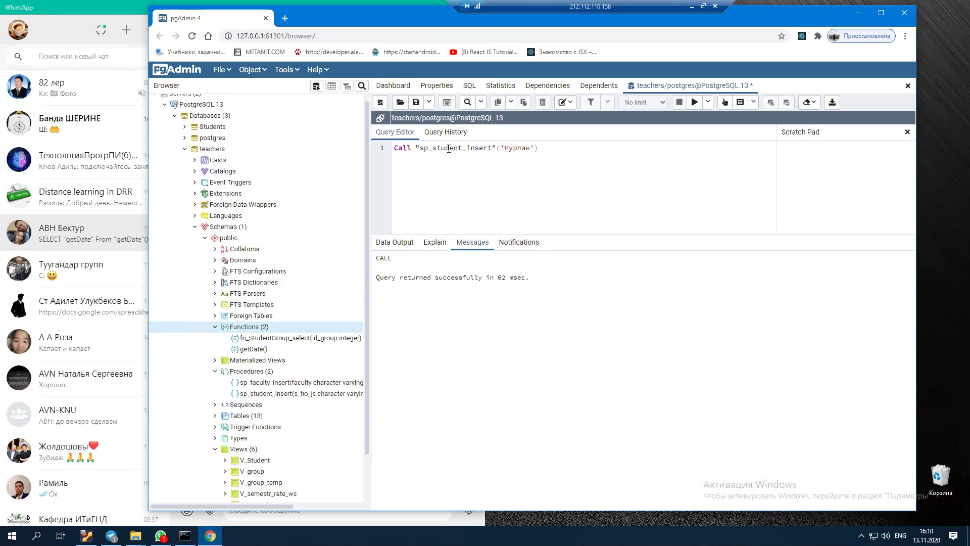
pyautogui.moveTo(440, 147); pyautogui.dragTo(481, 148)
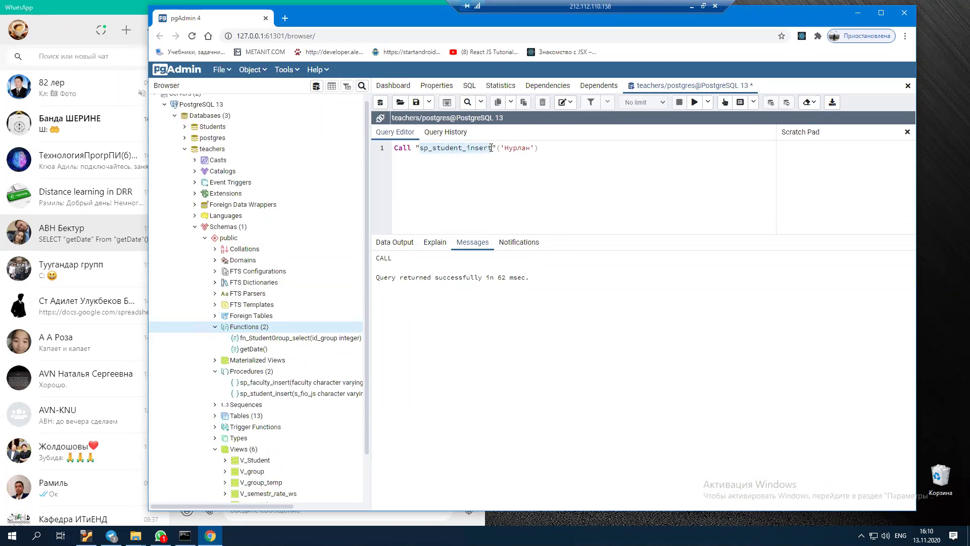
pyautogui.click(450, 148)
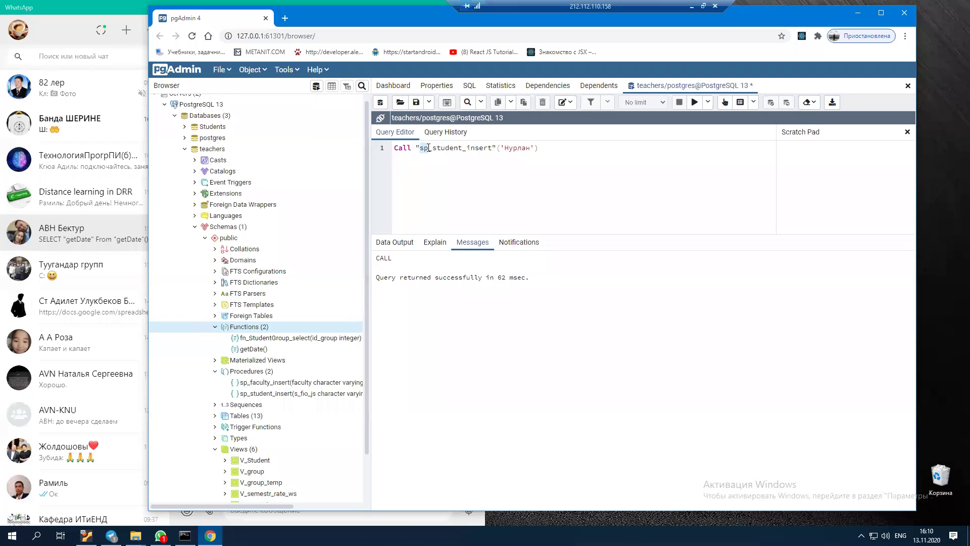
pyautogui.moveTo(448, 145); pyautogui.dragTo(490, 147)
# - Collapse the public schema's functions, expand its tables, and view all rows of the Student table, checking the last record
pyautogui.click(214, 327)
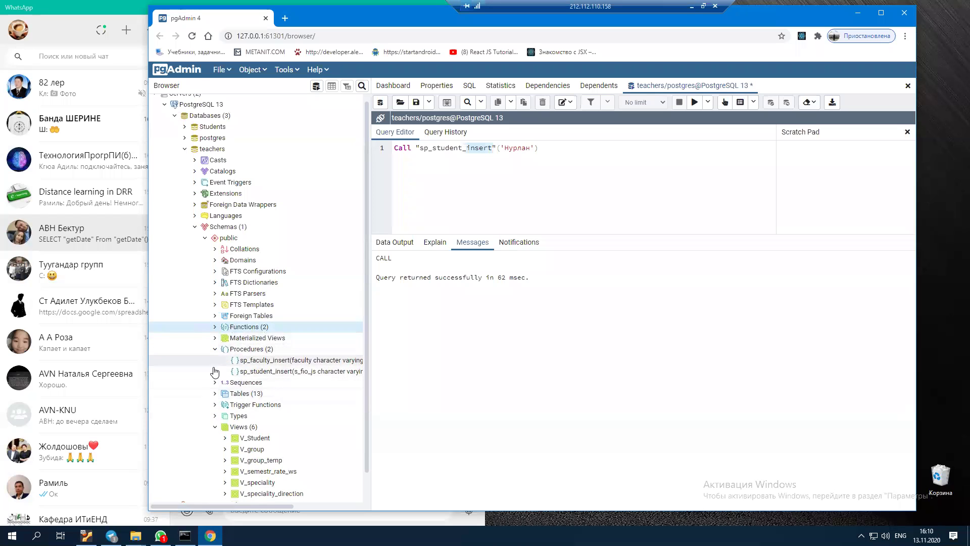
pyautogui.click(215, 393)
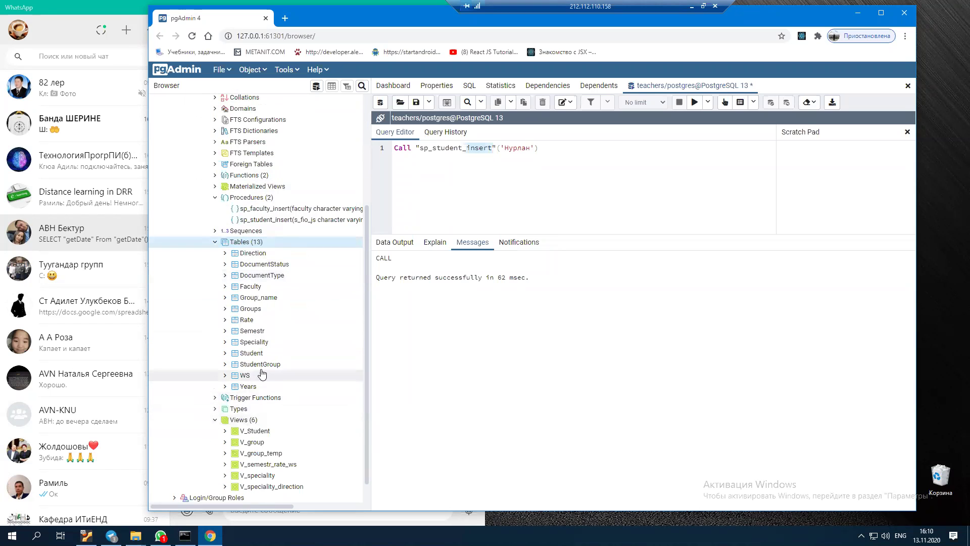
pyautogui.rightClick(239, 354)
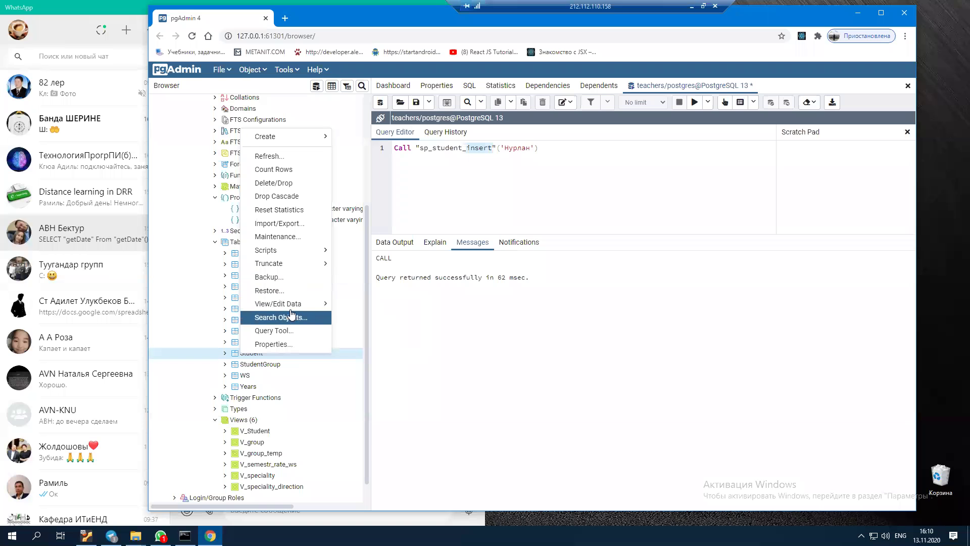
pyautogui.moveTo(296, 305)
pyautogui.click(369, 305)
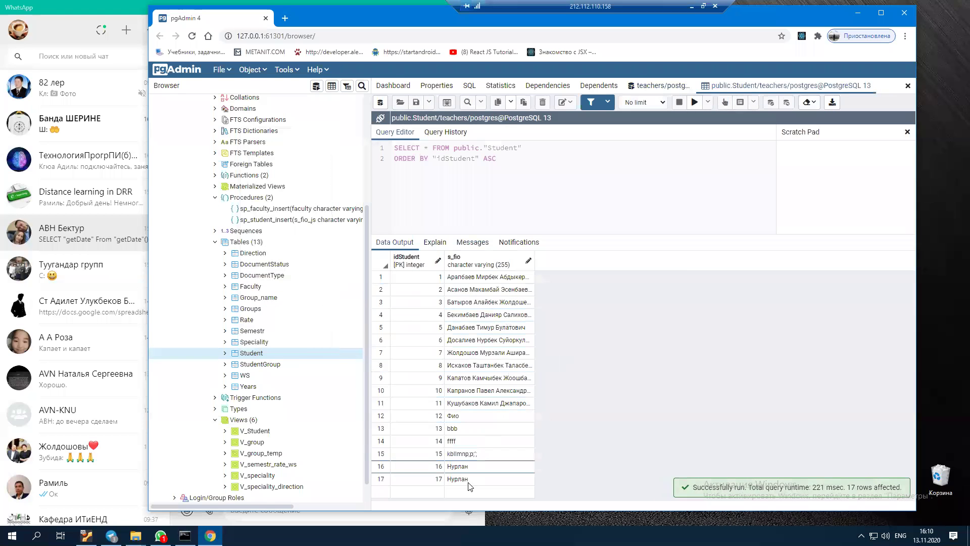
pyautogui.click(499, 477)
pyautogui.doubleClick(476, 479)
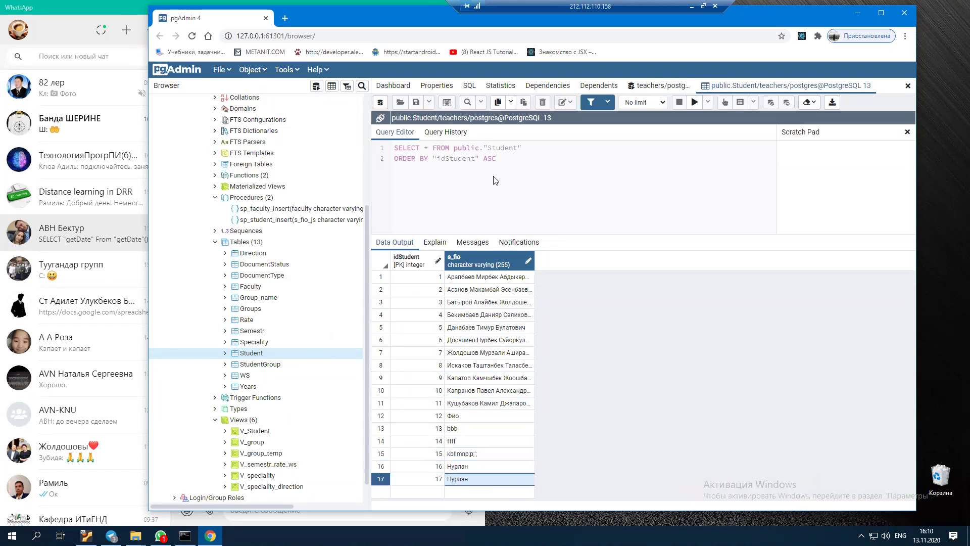
# - Run the "sp_student_insert" call with a different student first name and reload the Student table's rows
pyautogui.click(651, 85)
pyautogui.moveTo(504, 148); pyautogui.dragTo(532, 147)
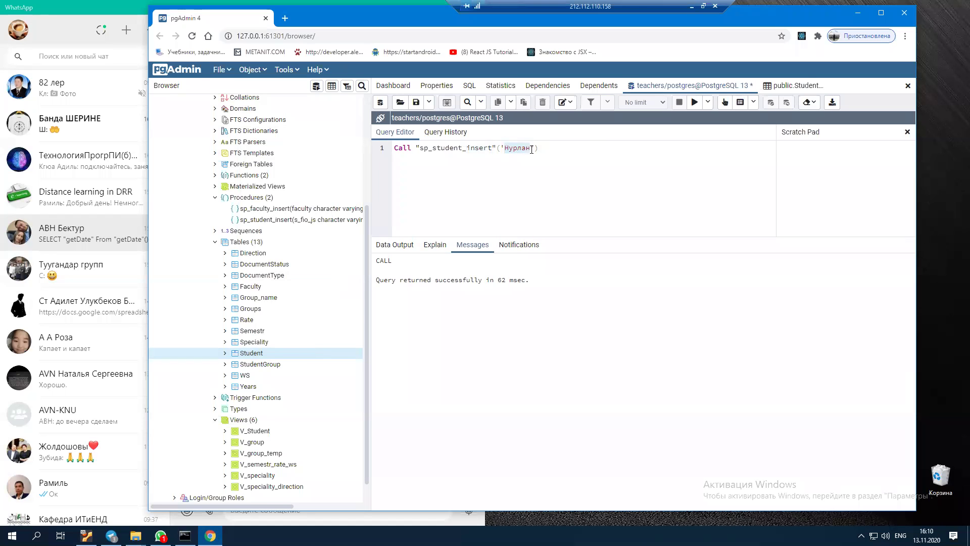
pyautogui.write('U')
pyautogui.click(695, 102)
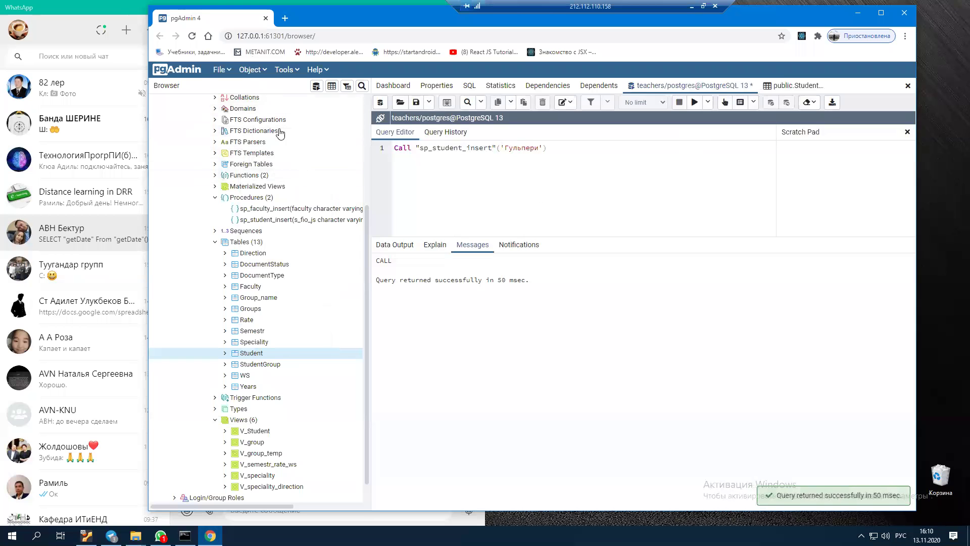
pyautogui.click(789, 86)
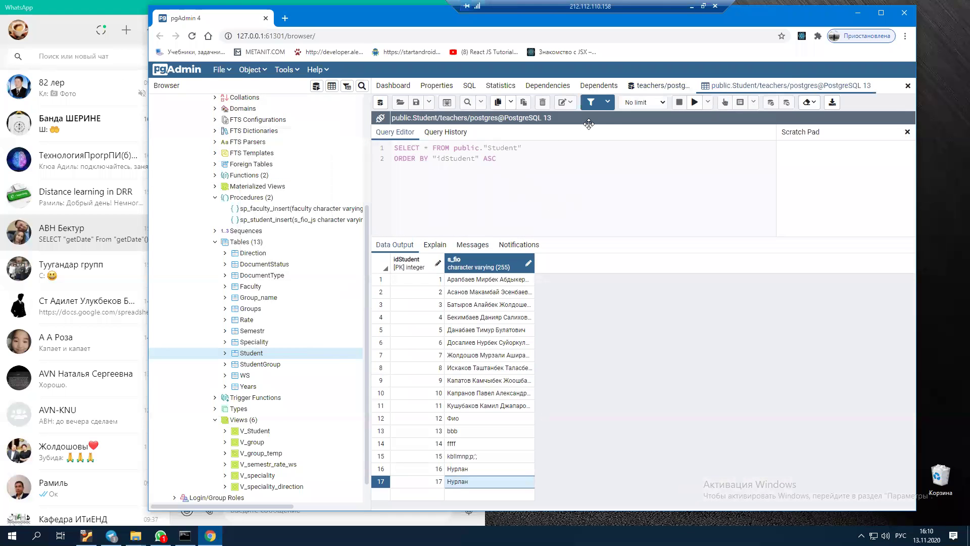
pyautogui.click(696, 102)
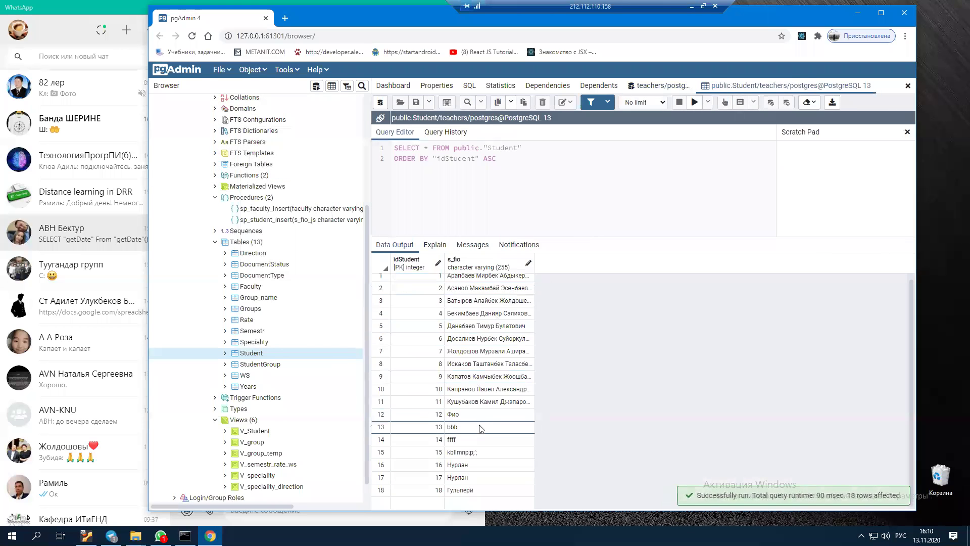
# - Replace the editor's query with call "sp_faculty_insert"('Факультет', 's_fakyl'), copied from the WhatsApp message, and run it on teachers
pyautogui.click(657, 85)
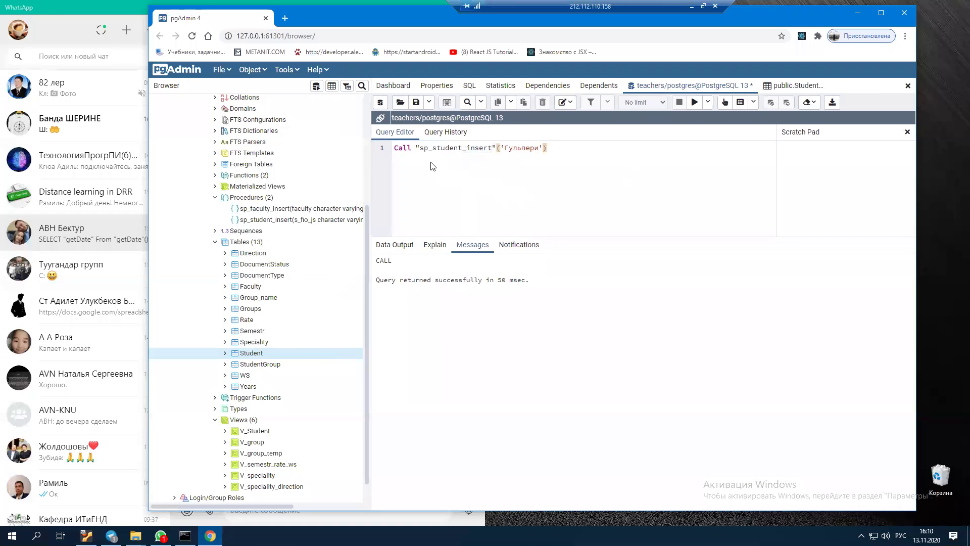
pyautogui.moveTo(395, 148); pyautogui.dragTo(551, 148)
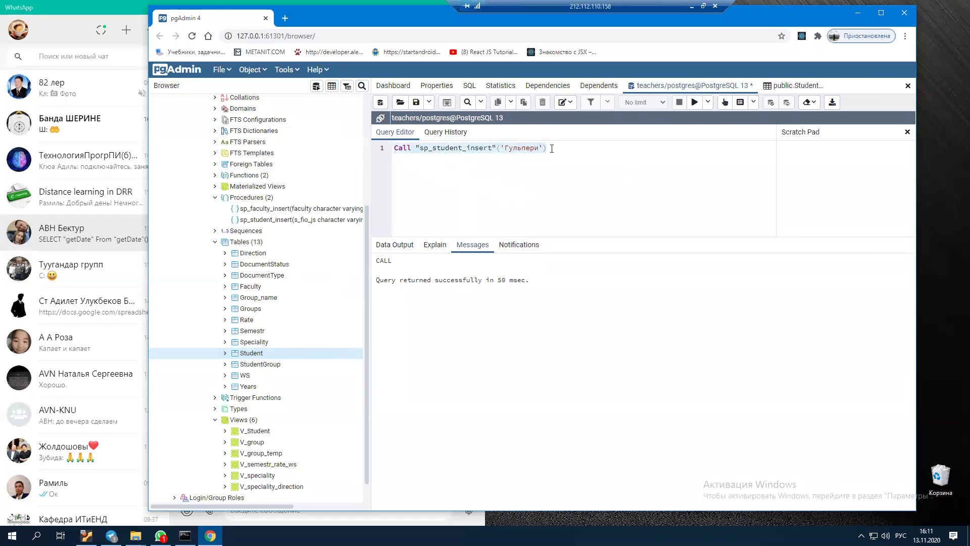
pyautogui.click(104, 8)
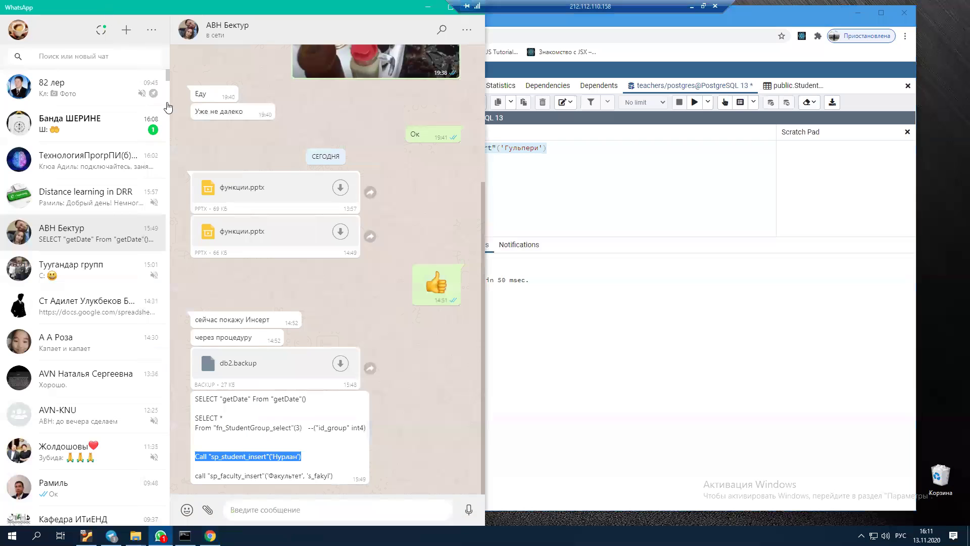
pyautogui.moveTo(195, 477); pyautogui.dragTo(339, 479)
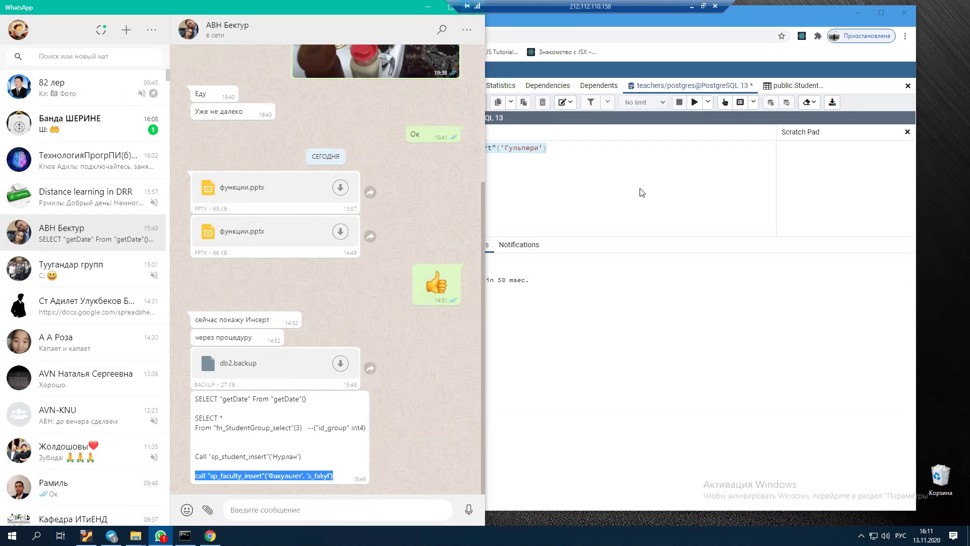
pyautogui.click(577, 188)
pyautogui.hotkey('ctrl', 'a')
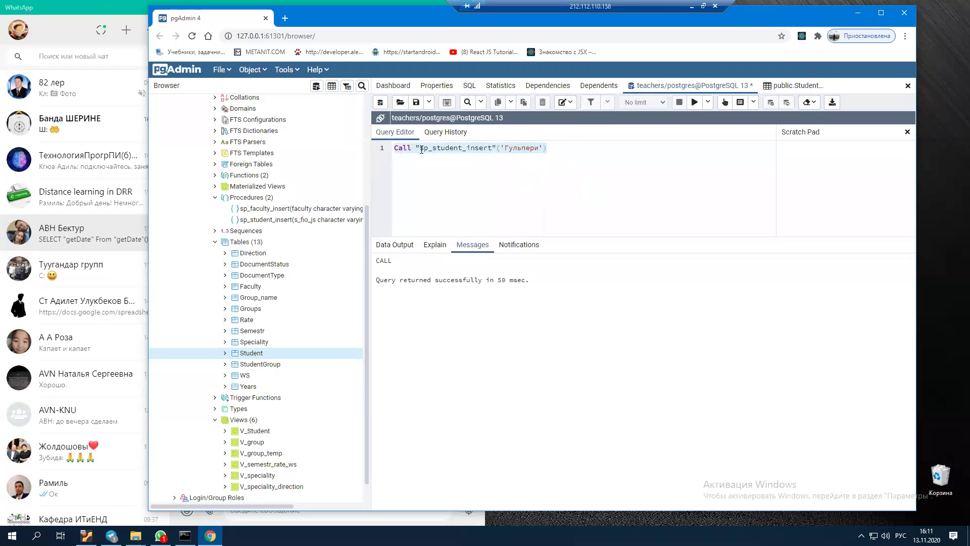
pyautogui.write('call "sp_faculty_insert"(\'Факультет\', \'s_fakyl\')')
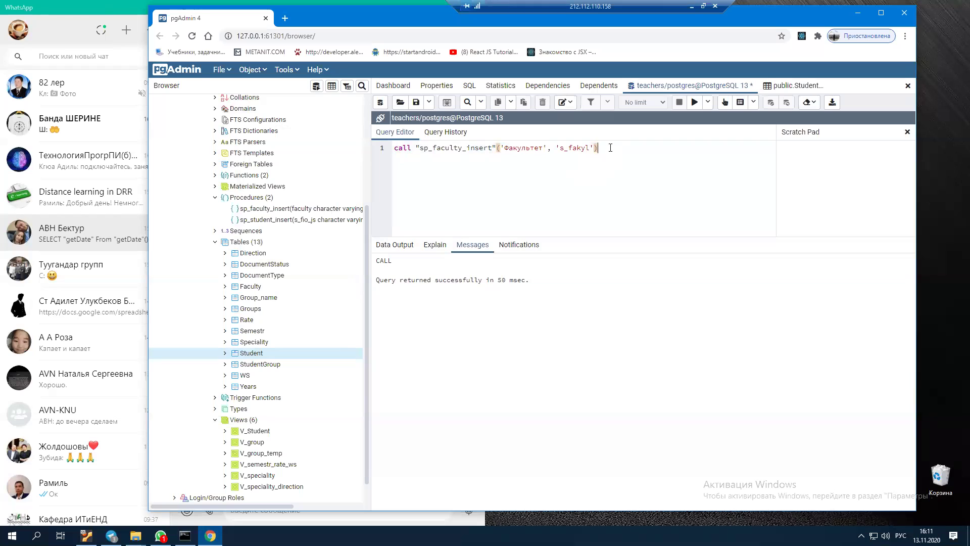
pyautogui.click(696, 105)
pyautogui.moveTo(467, 147); pyautogui.dragTo(498, 148)
pyautogui.moveTo(433, 148); pyautogui.dragTo(461, 147)
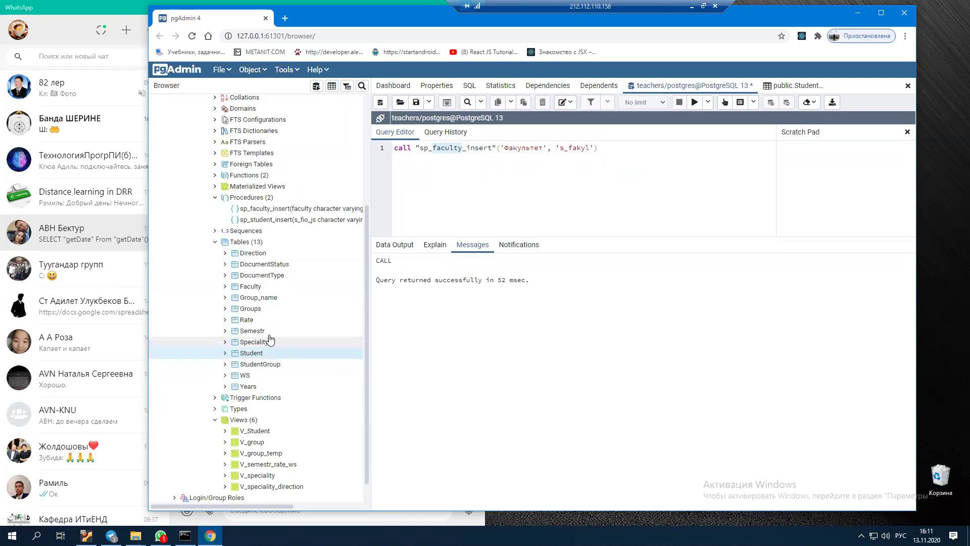
# - View all rows of the Faculty table and examine the last two records
pyautogui.click(247, 287)
pyautogui.rightClick(247, 289)
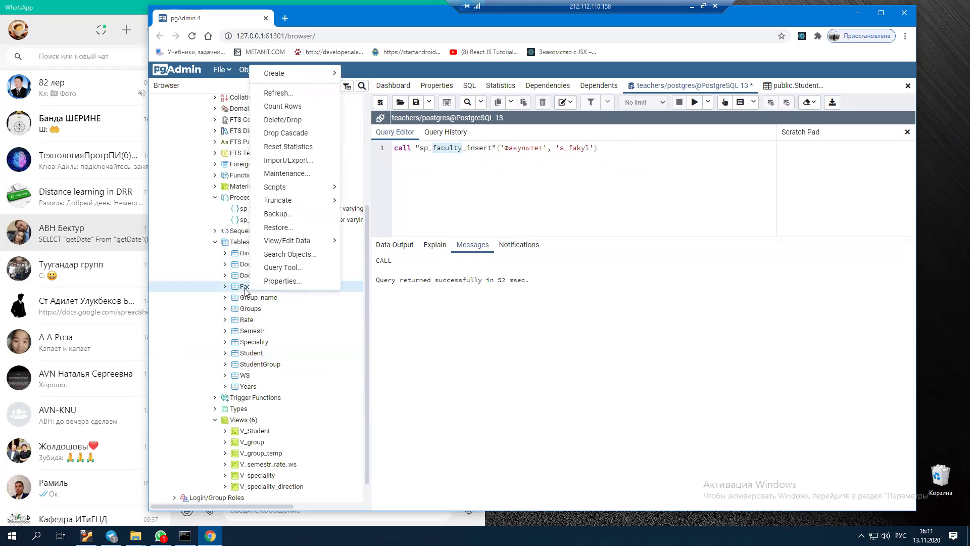
pyautogui.moveTo(290, 242)
pyautogui.click(369, 240)
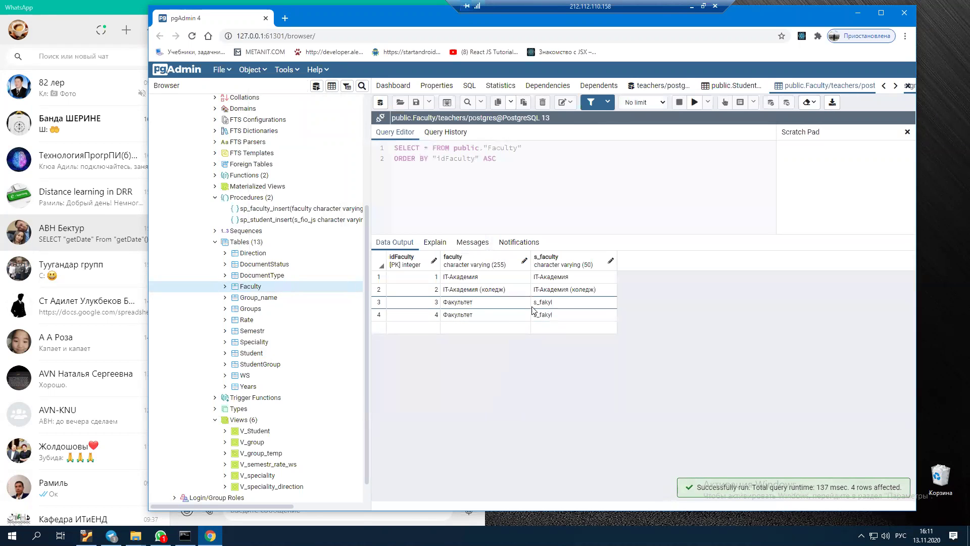
pyautogui.moveTo(489, 304); pyautogui.dragTo(542, 315)
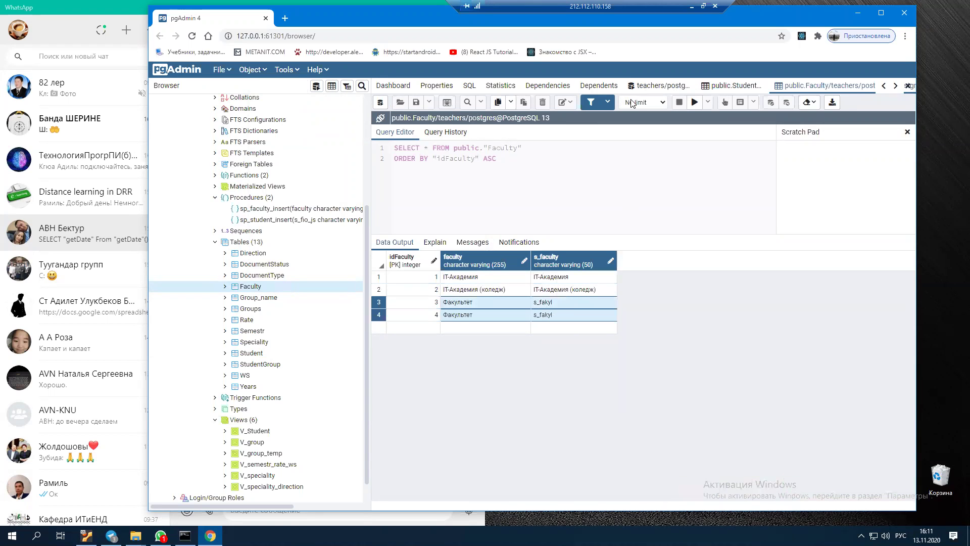
# - Return to the teachers query and set the first argument of the "sp_faculty_insert" call to 'Юридический'
pyautogui.click(750, 83)
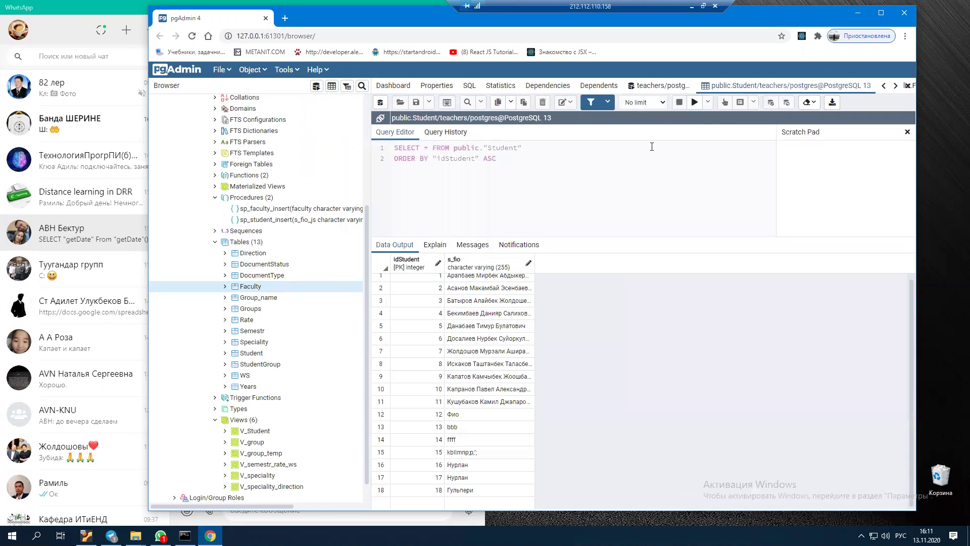
pyautogui.click(663, 85)
pyautogui.click(581, 165)
pyautogui.moveTo(504, 150); pyautogui.dragTo(544, 147)
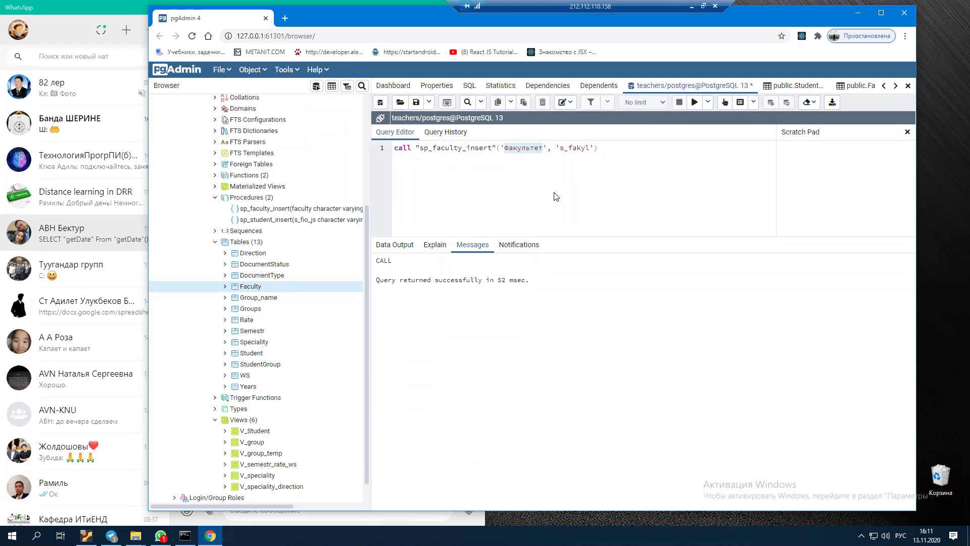
pyautogui.write('Ю')
pyautogui.write('ридиче')
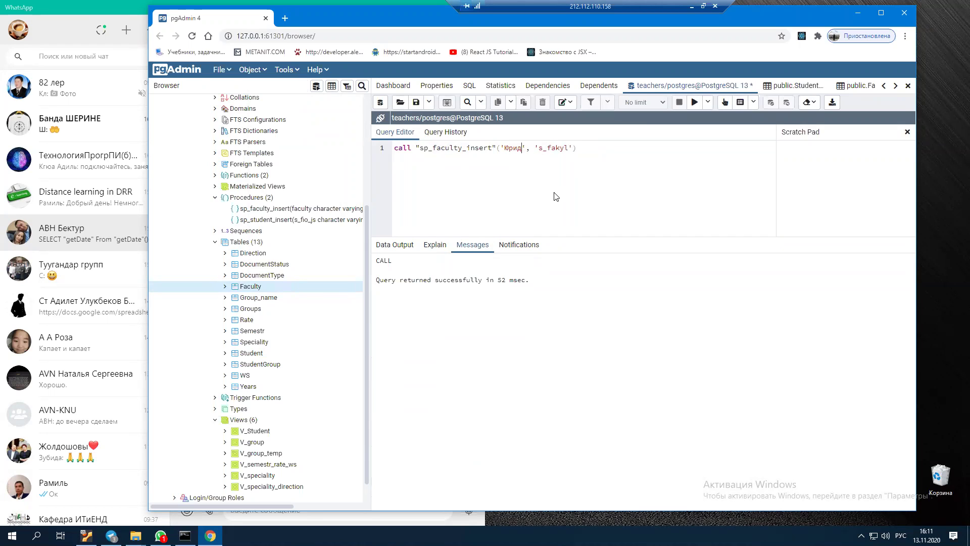
pyautogui.write('ский')
# - Close the Student table's data view, check the columns of the Faculty data, and return to the teachers query
pyautogui.click(797, 85)
pyautogui.click(906, 85)
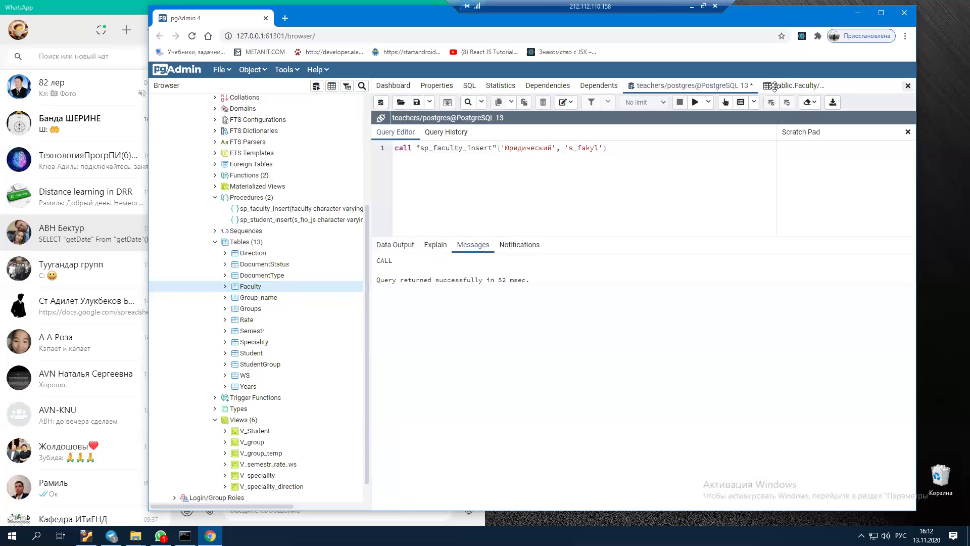
pyautogui.click(788, 85)
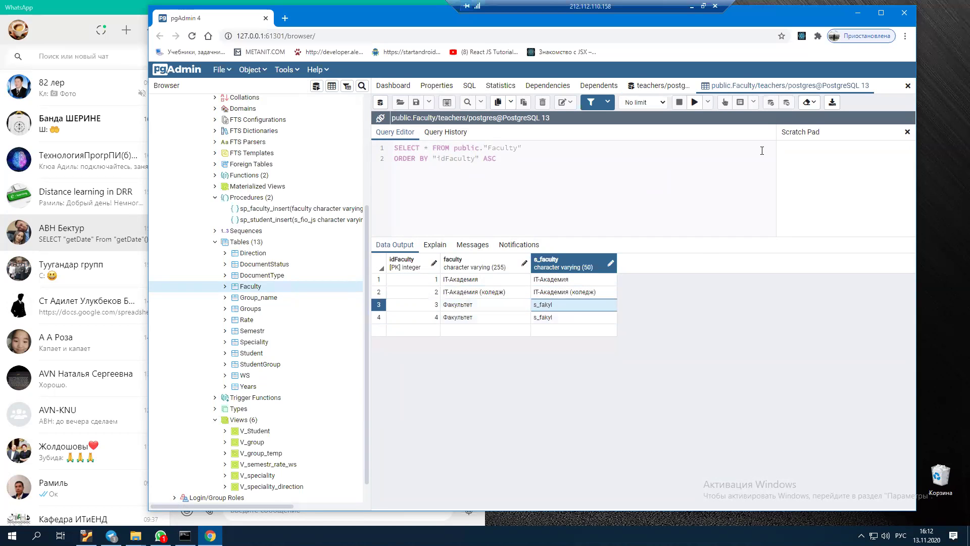
pyautogui.click(657, 86)
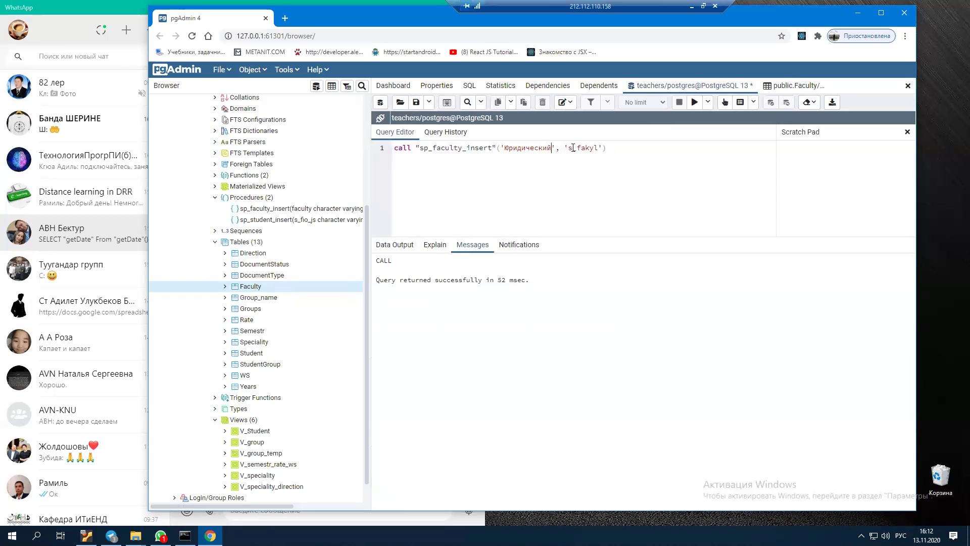
# - Set the second argument of the "sp_faculty_insert" call to 'ЮРФАК', run it, and reload the Faculty table's rows
pyautogui.moveTo(569, 147); pyautogui.dragTo(594, 147)
pyautogui.write('ЮРФАК')
pyautogui.click(694, 103)
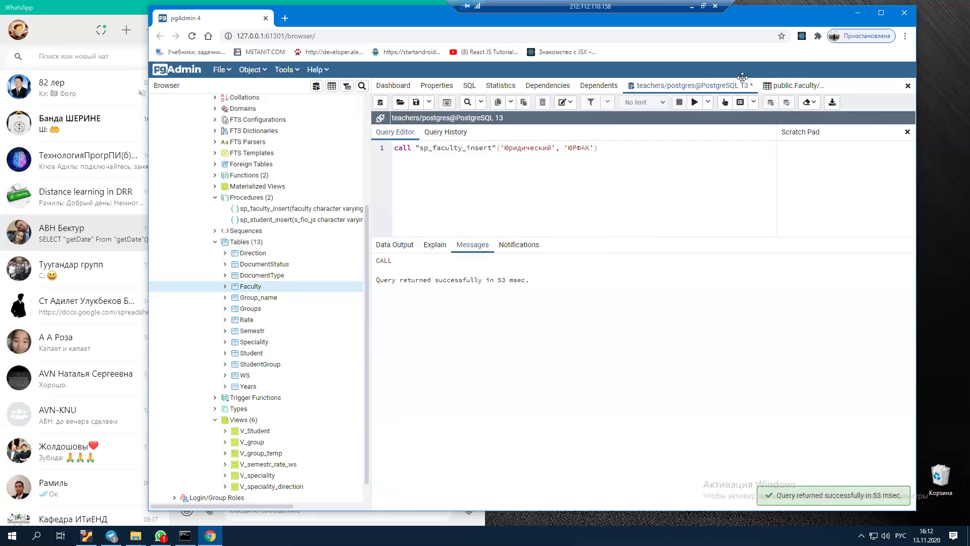
pyautogui.click(780, 86)
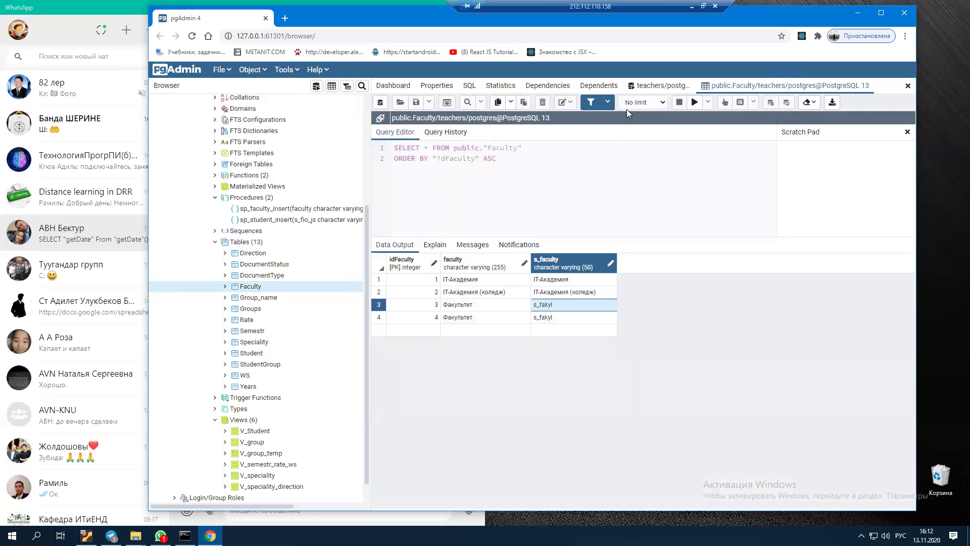
pyautogui.click(694, 102)
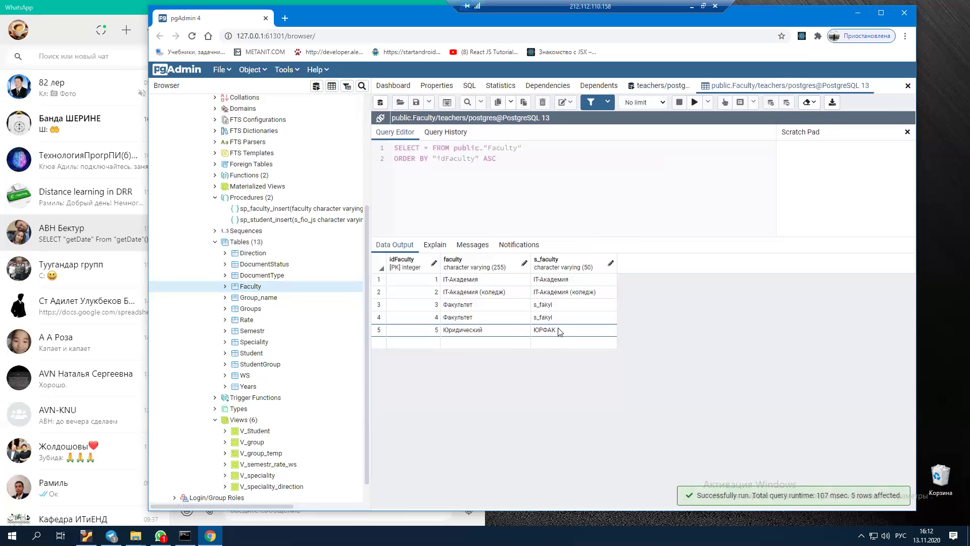
# - Return to the teachers query, select its procedure call, and collapse the teachers database in the object tree
pyautogui.click(661, 86)
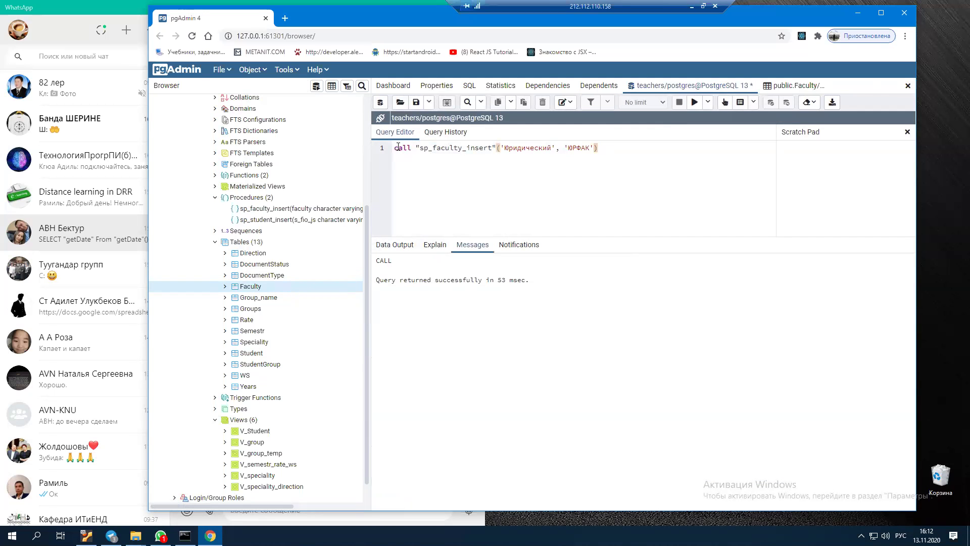
pyautogui.moveTo(395, 148); pyautogui.dragTo(596, 149)
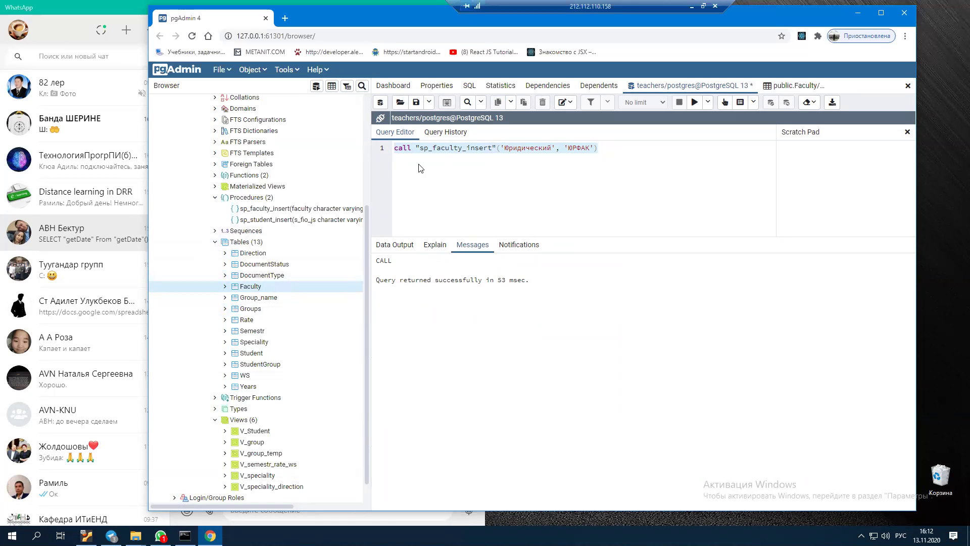
pyautogui.scroll(2, 368, 247)
pyautogui.scroll(3, 353, 162)
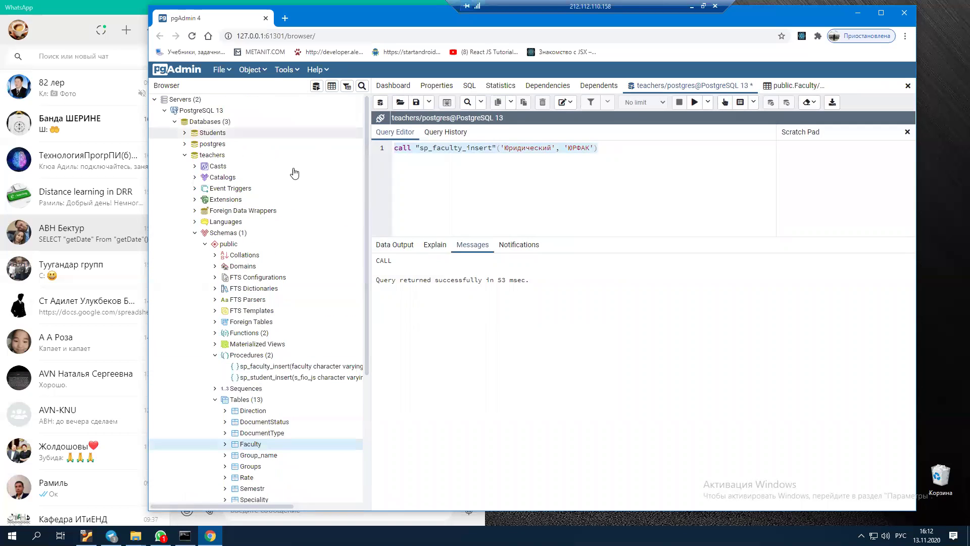
pyautogui.click(195, 233)
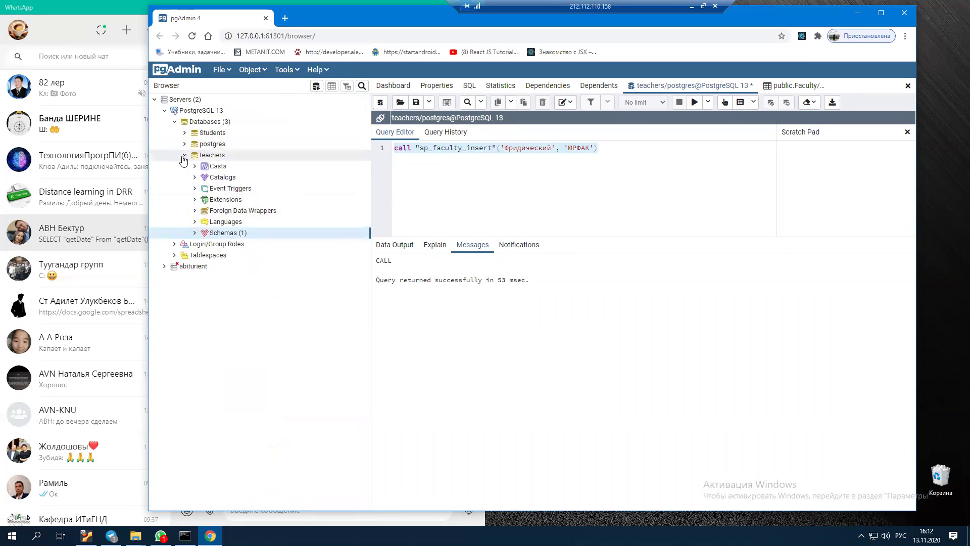
pyautogui.click(185, 154)
pyautogui.click(210, 144)
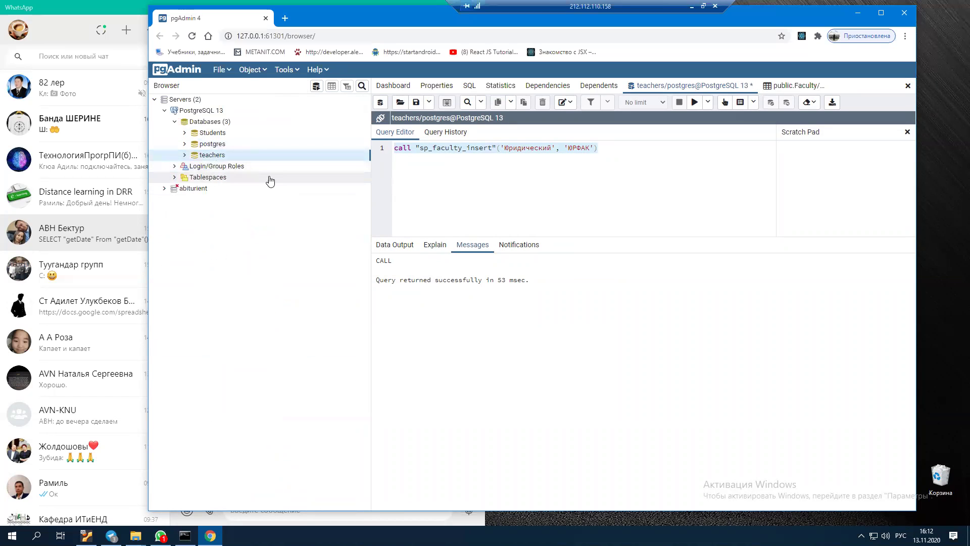
pyautogui.click(212, 155)
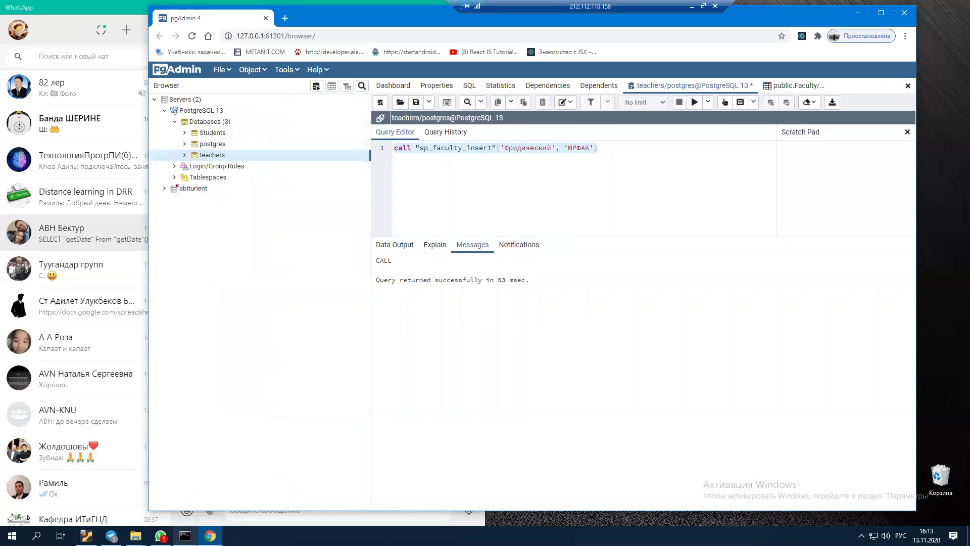
# - Check the running npm console, and open localhost:3000 in a new tab of the maximized browser
pyautogui.click(185, 535)
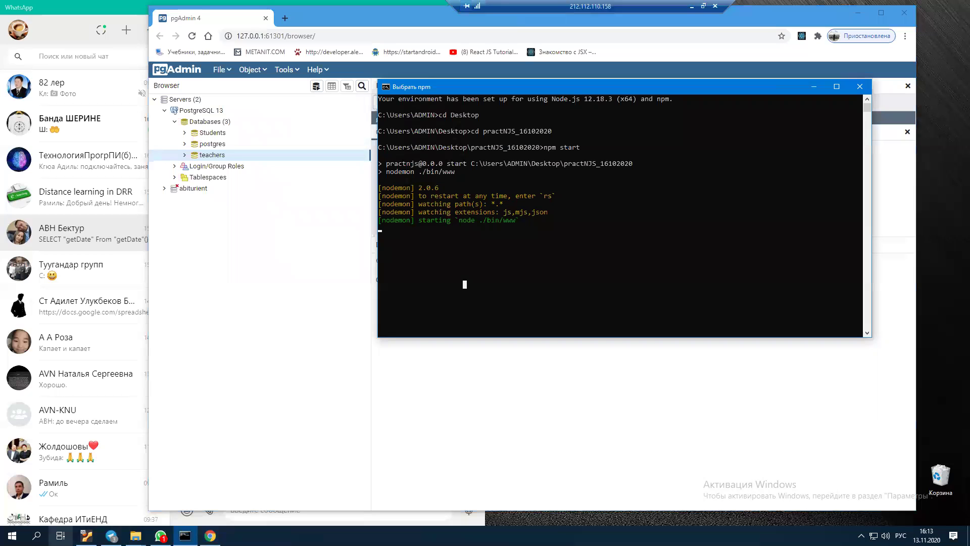
pyautogui.press('super')
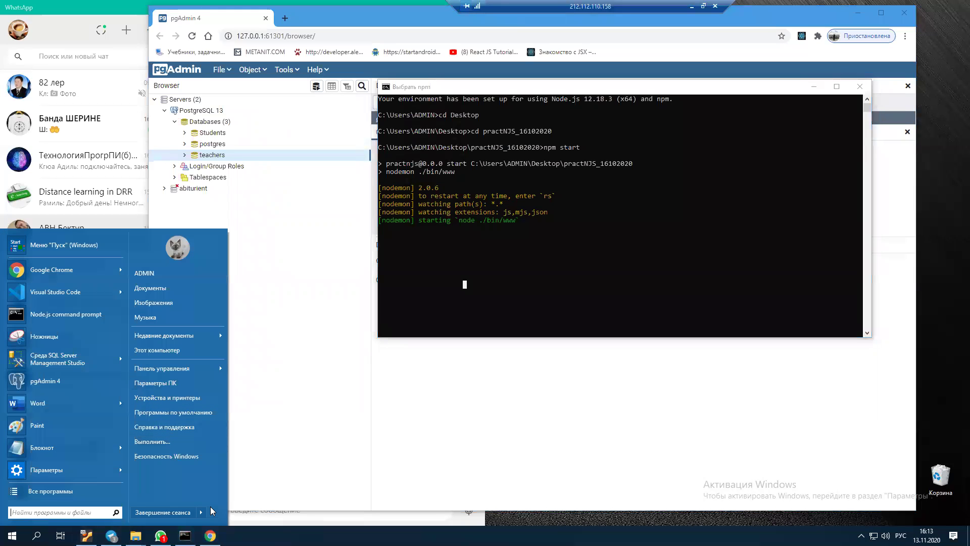
pyautogui.click(211, 535)
pyautogui.click(285, 18)
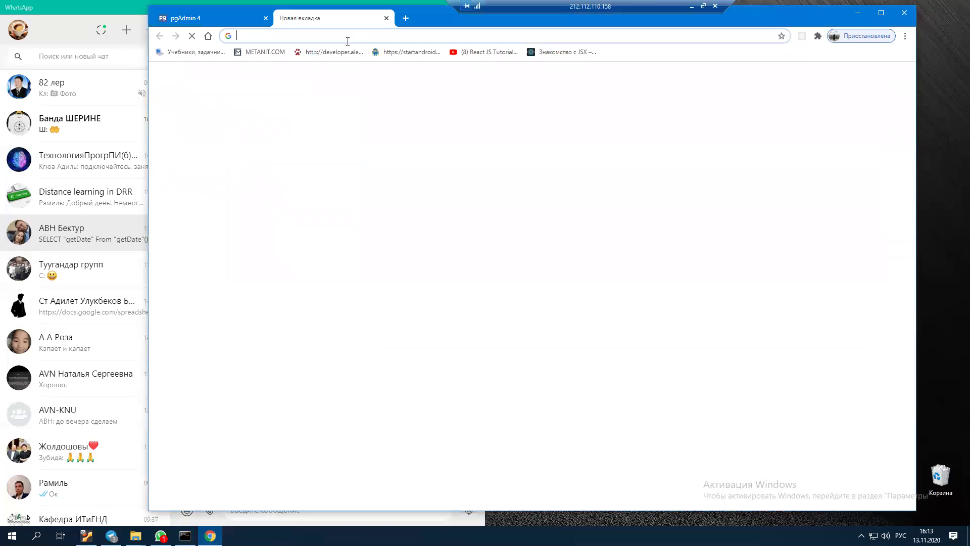
pyautogui.click(881, 12)
pyautogui.click(155, 26)
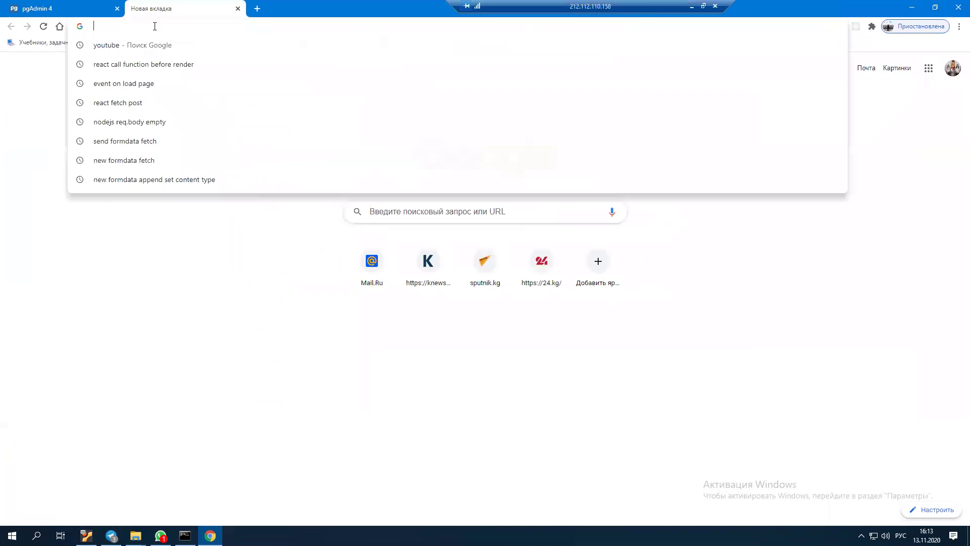
pyautogui.write('дщс')
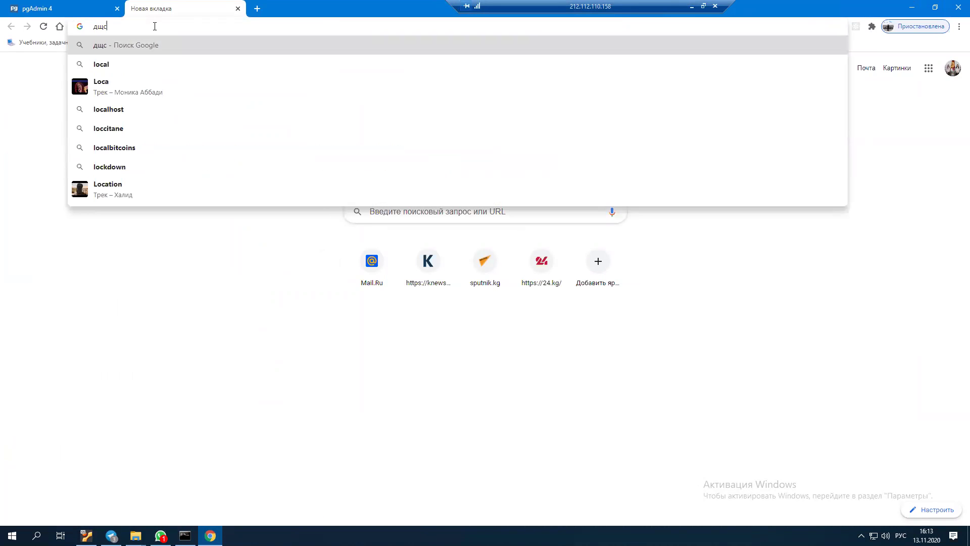
pyautogui.press('BackSpace')
pyautogui.press('BackSpace')
pyautogui.write('localhost:3000')
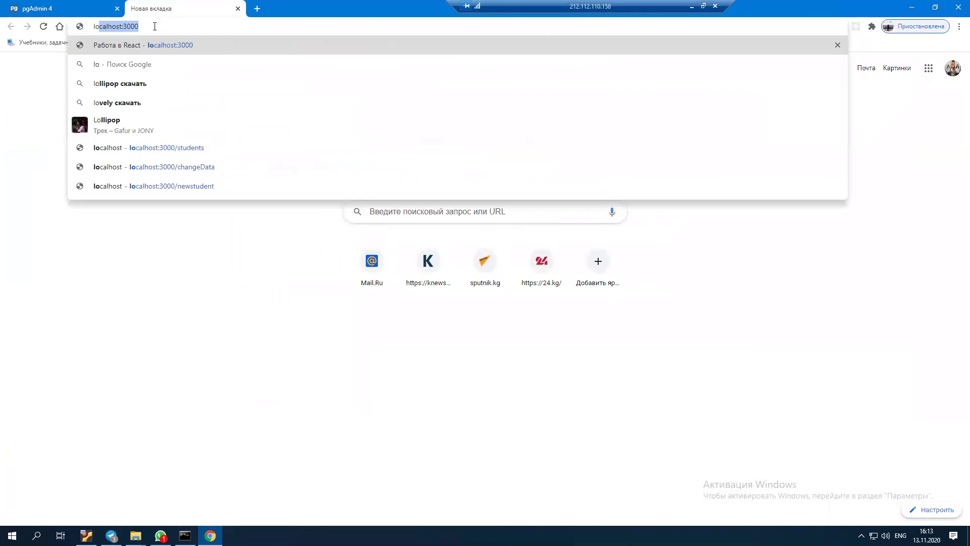
pyautogui.press('Return')
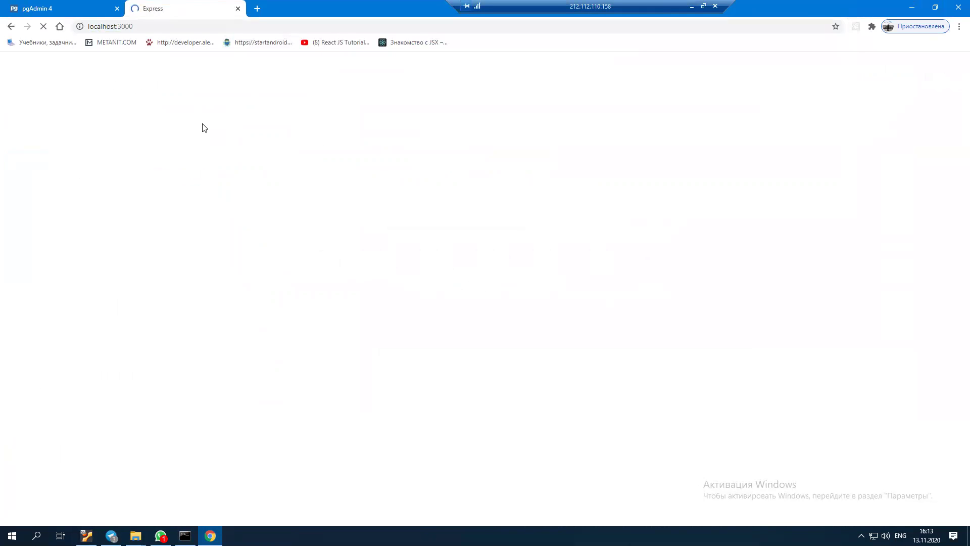
# - Tile the browser beside the npm console and test the page's "Поиск" search and register link
pyautogui.press('super+Right')
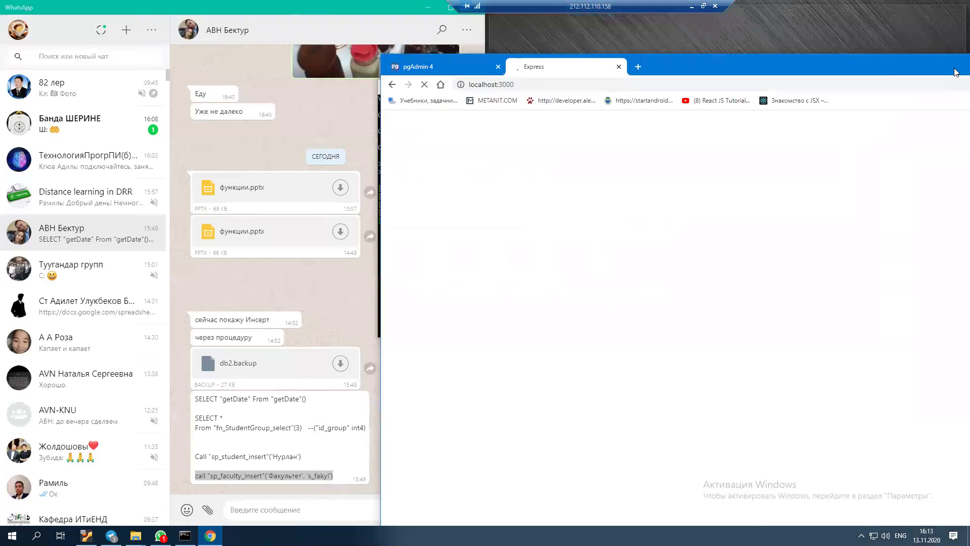
pyautogui.click(178, 130)
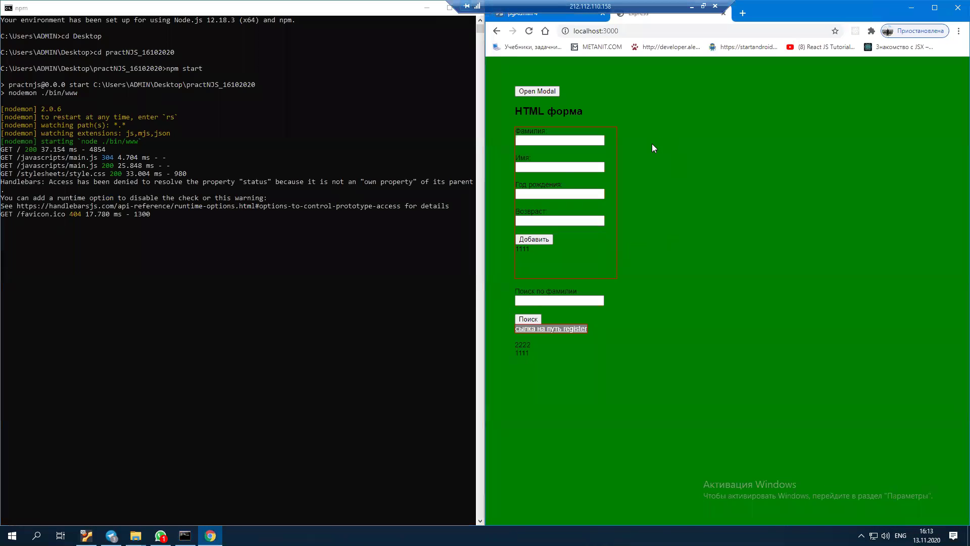
pyautogui.click(527, 319)
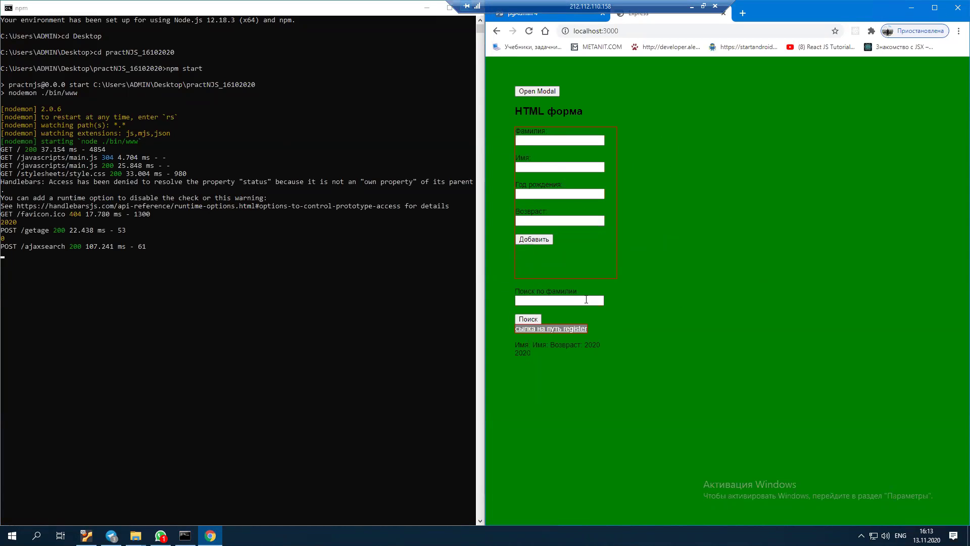
pyautogui.click(556, 329)
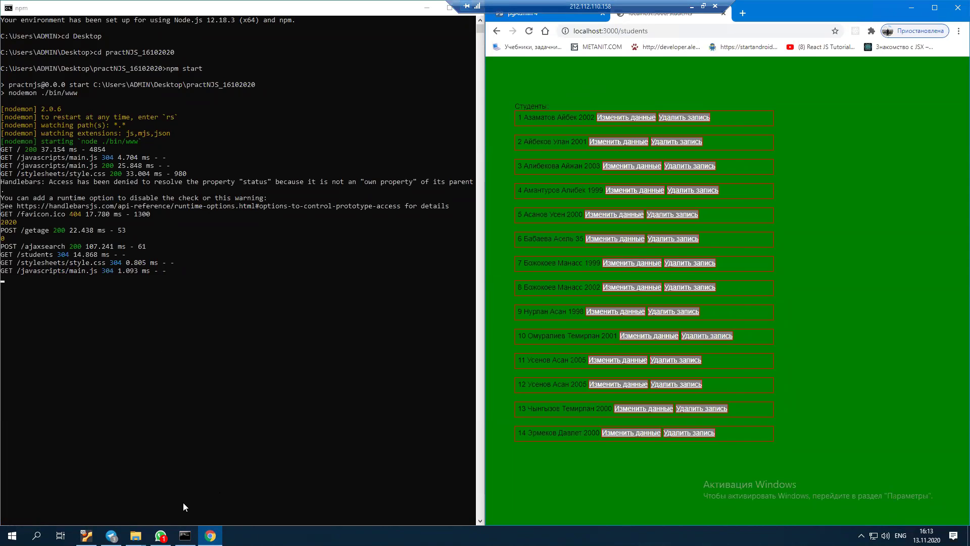
# - Show the desktop and open the practNJS_16102020 project folder
pyautogui.press('super+d')
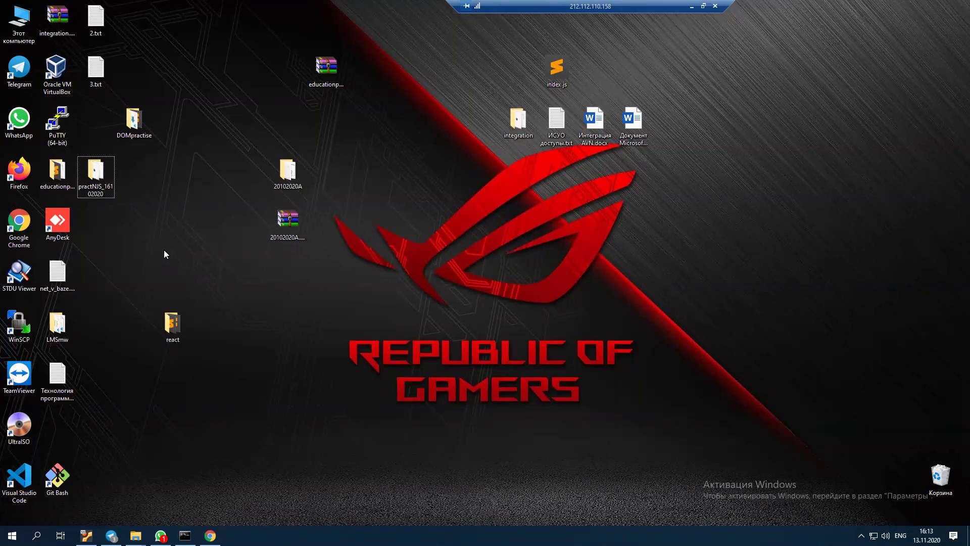
pyautogui.doubleClick(96, 173)
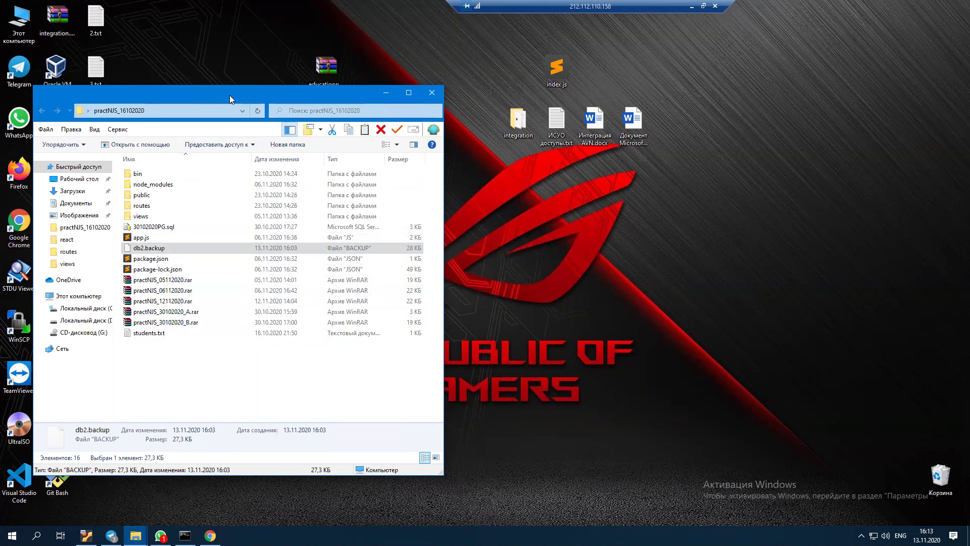
pyautogui.moveTo(229, 95); pyautogui.dragTo(319, 85)
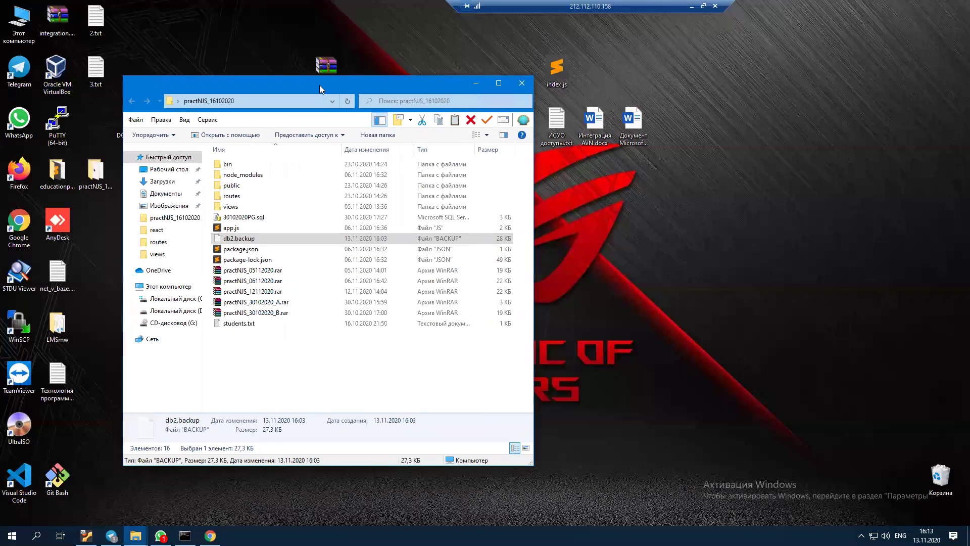
pyautogui.click(225, 164)
pyautogui.keyDown('ctrl'); pyautogui.click(229, 186); pyautogui.keyUp('ctrl')
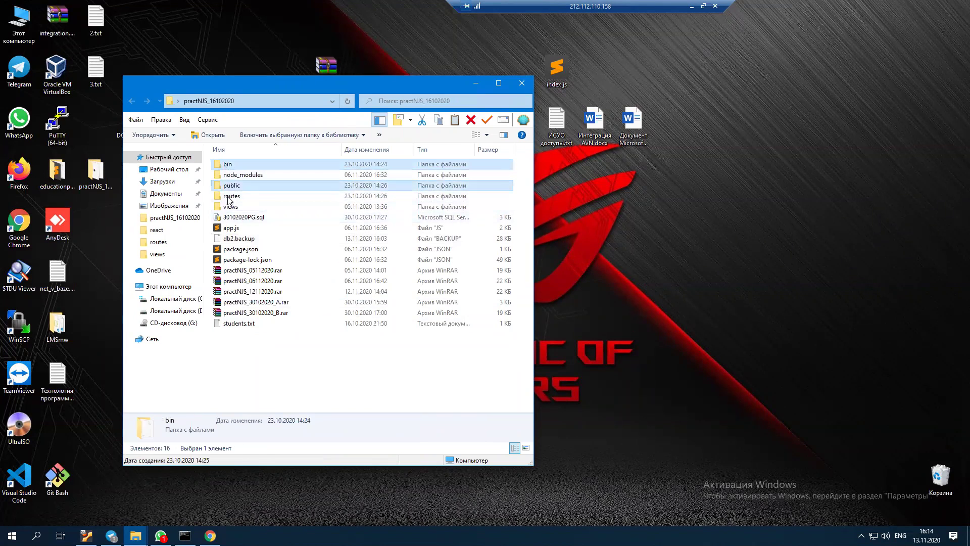
pyautogui.keyDown('ctrl'); pyautogui.click(230, 196); pyautogui.keyUp('ctrl')
pyautogui.keyDown('ctrl'); pyautogui.click(229, 207); pyautogui.keyUp('ctrl')
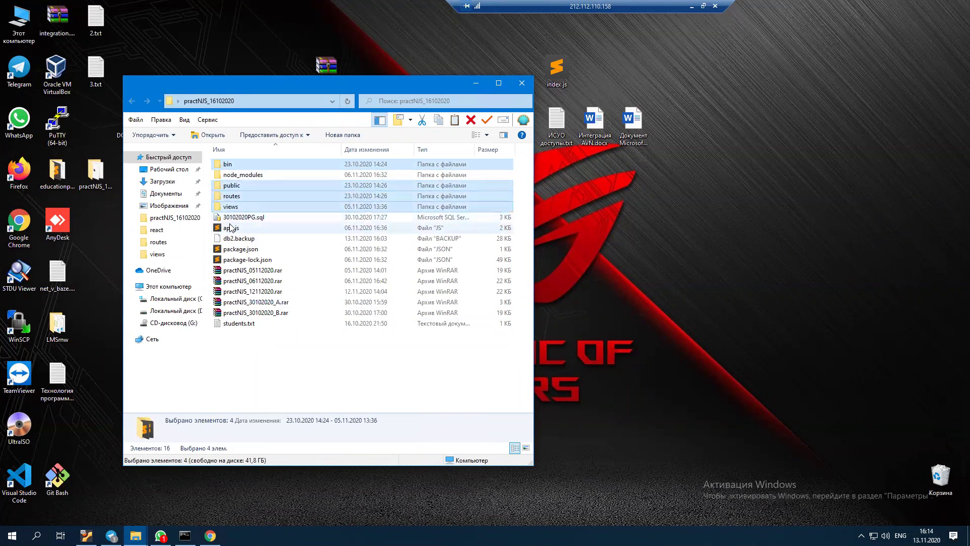
pyautogui.keyDown('ctrl'); pyautogui.click(229, 228); pyautogui.keyUp('ctrl')
pyautogui.keyDown('ctrl'); pyautogui.click(229, 260); pyautogui.keyUp('ctrl')
pyautogui.keyDown('ctrl'); pyautogui.click(229, 250); pyautogui.keyUp('ctrl')
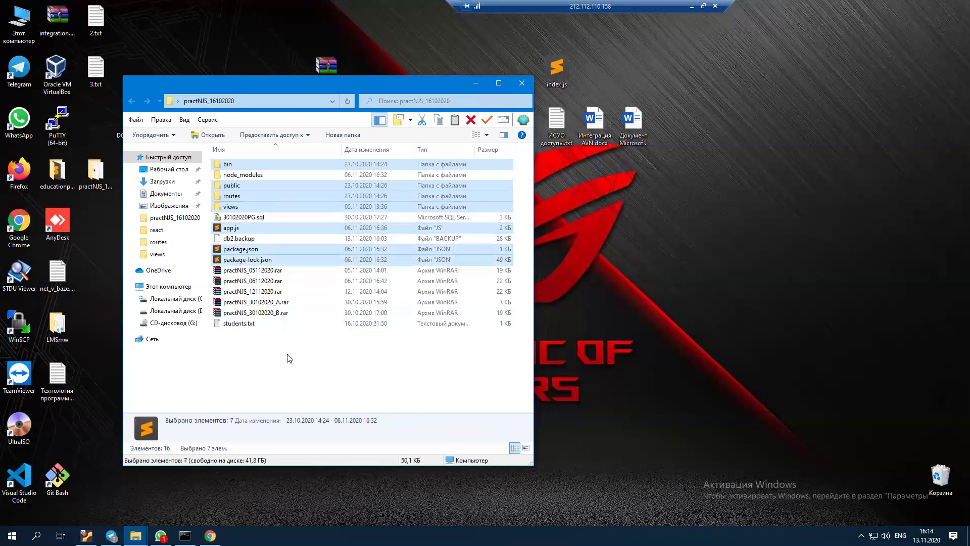
pyautogui.rightClick(252, 204)
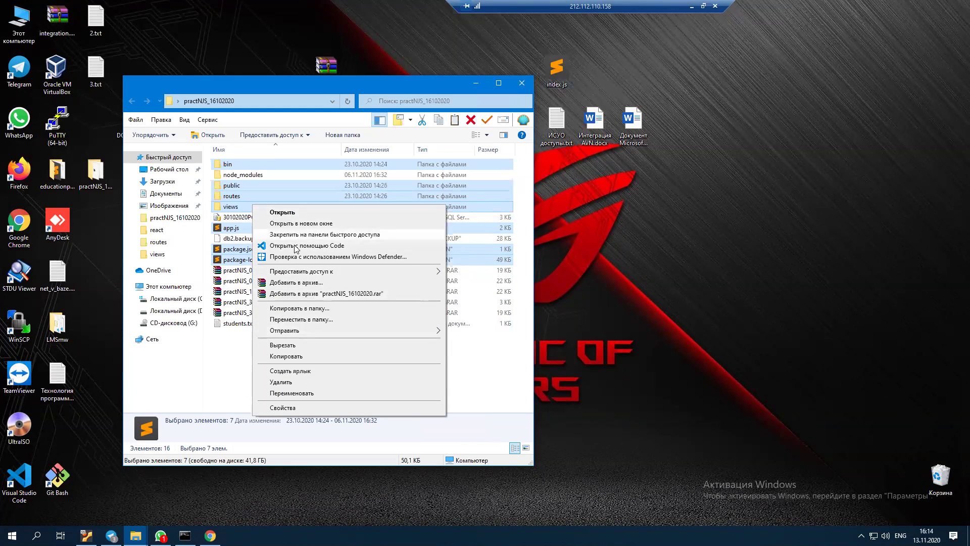
pyautogui.click(286, 357)
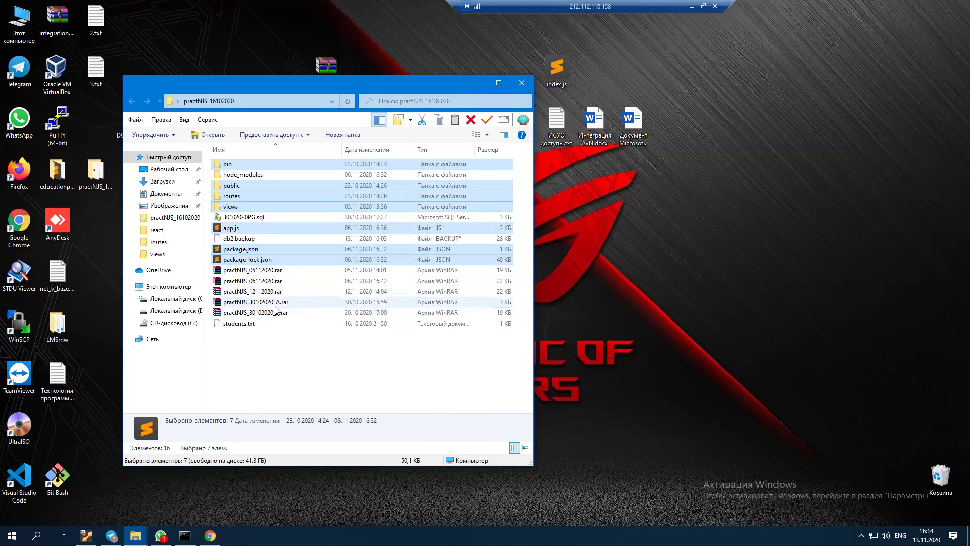
pyautogui.rightClick(246, 366)
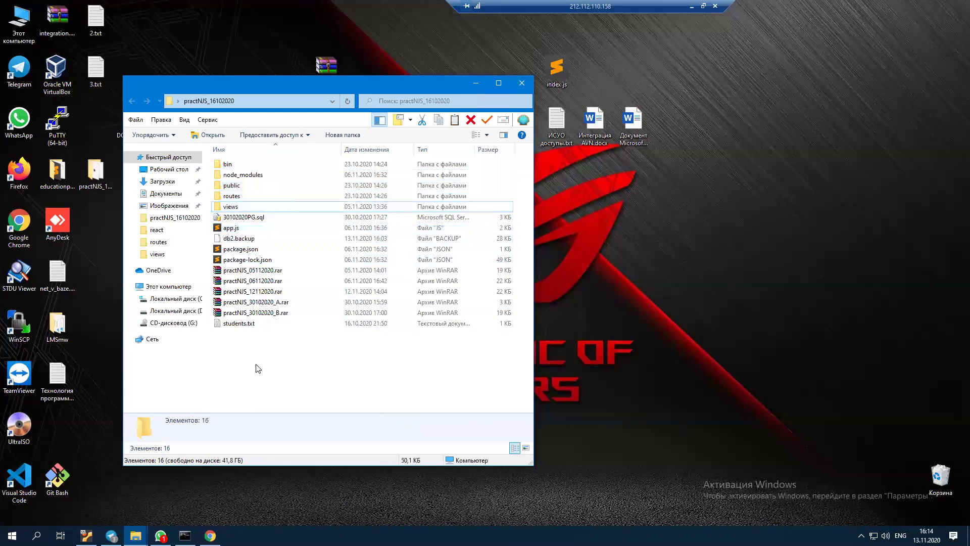
pyautogui.moveTo(334, 344)
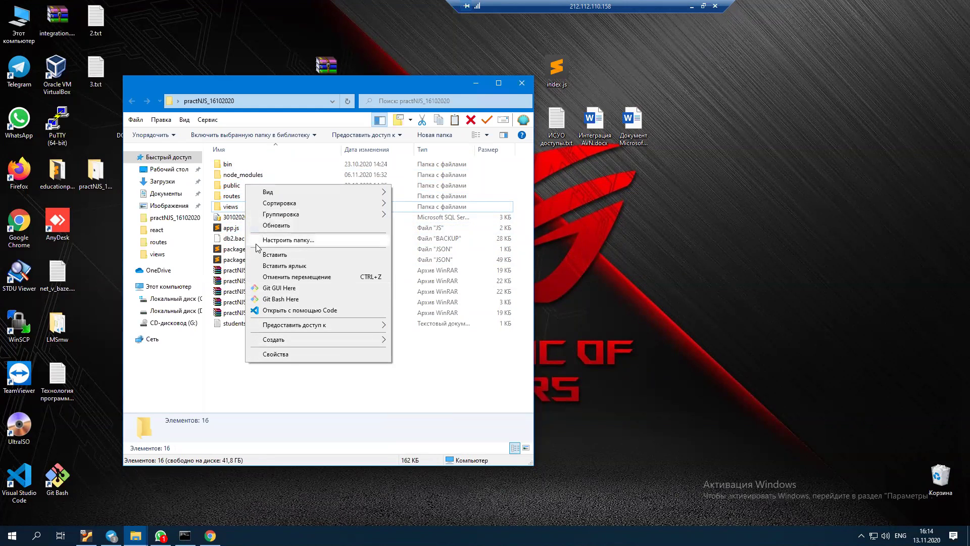
# - Archive the bin, public, routes and views folders with app.js, package.json and package-lock.json under the name OLD_project
pyautogui.click(227, 164)
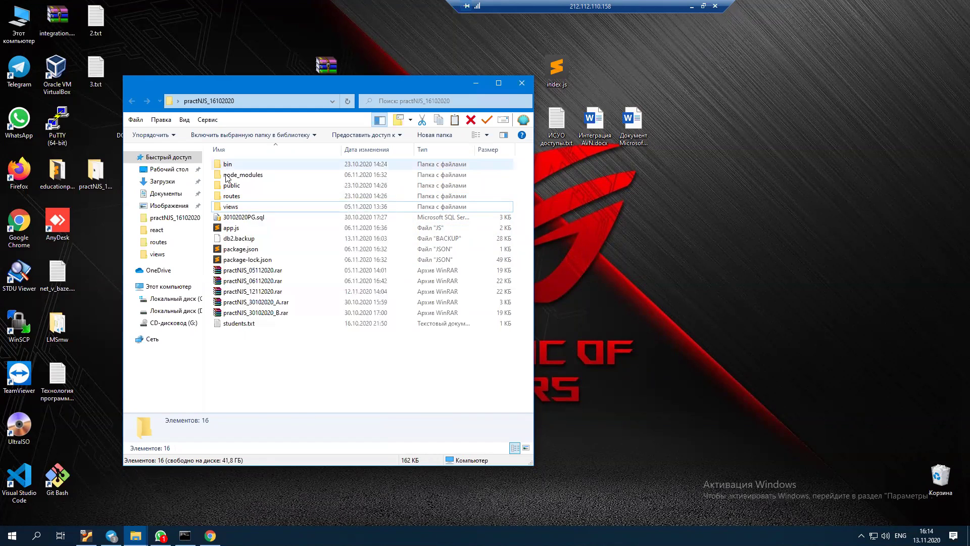
pyautogui.keyDown('ctrl'); pyautogui.click(231, 185); pyautogui.keyUp('ctrl')
pyautogui.keyDown('ctrl'); pyautogui.click(231, 196); pyautogui.keyUp('ctrl')
pyautogui.keyDown('ctrl'); pyautogui.click(232, 206); pyautogui.keyUp('ctrl')
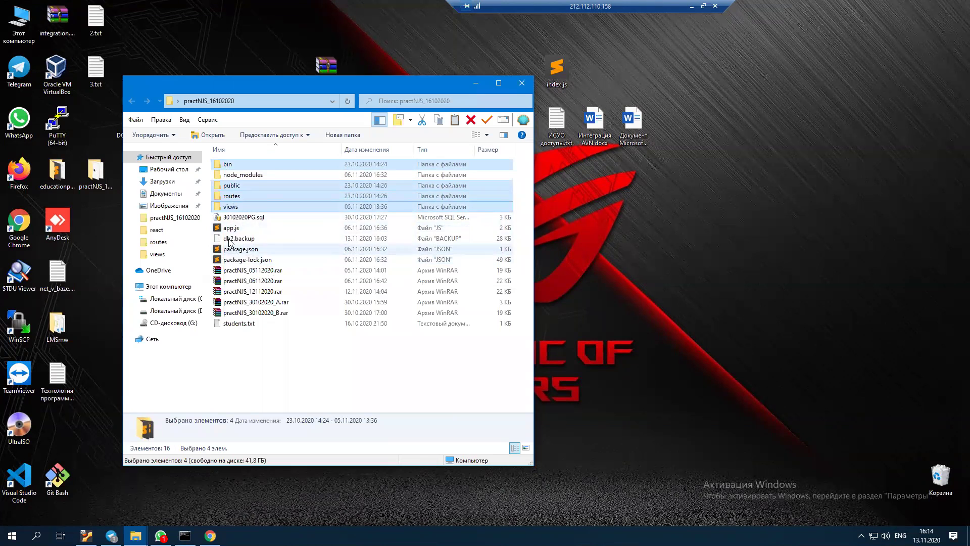
pyautogui.keyDown('ctrl'); pyautogui.click(231, 228); pyautogui.keyUp('ctrl')
pyautogui.keyDown('ctrl'); pyautogui.click(240, 249); pyautogui.keyUp('ctrl')
pyautogui.keyDown('ctrl'); pyautogui.click(240, 261); pyautogui.keyUp('ctrl')
pyautogui.rightClick(240, 260)
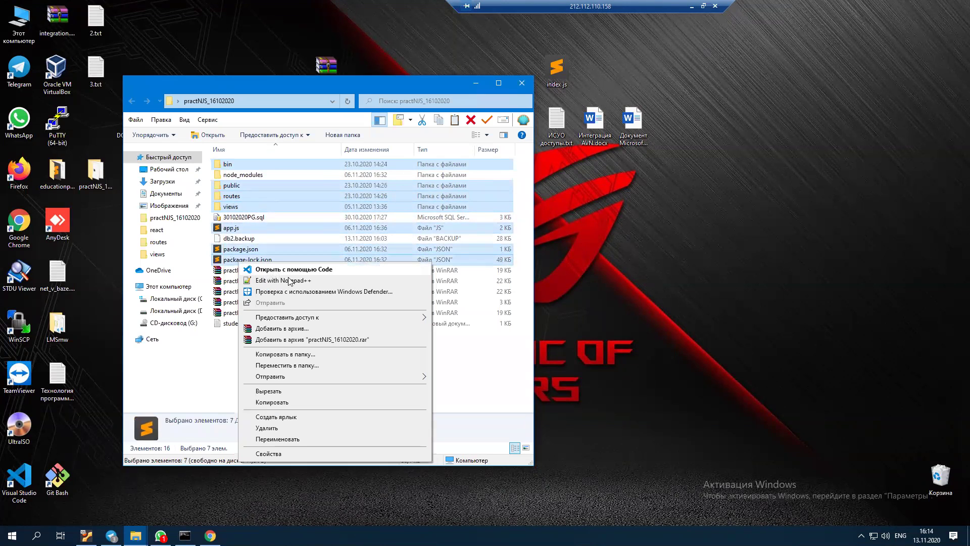
pyautogui.click(380, 325)
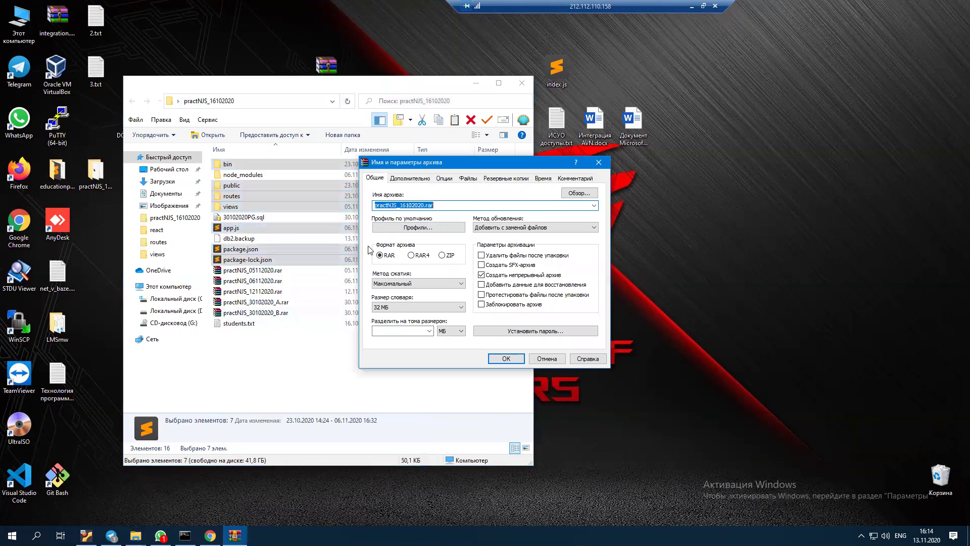
pyautogui.moveTo(425, 205); pyautogui.dragTo(368, 209)
pyautogui.write('OLD_project')
pyautogui.press('Return')
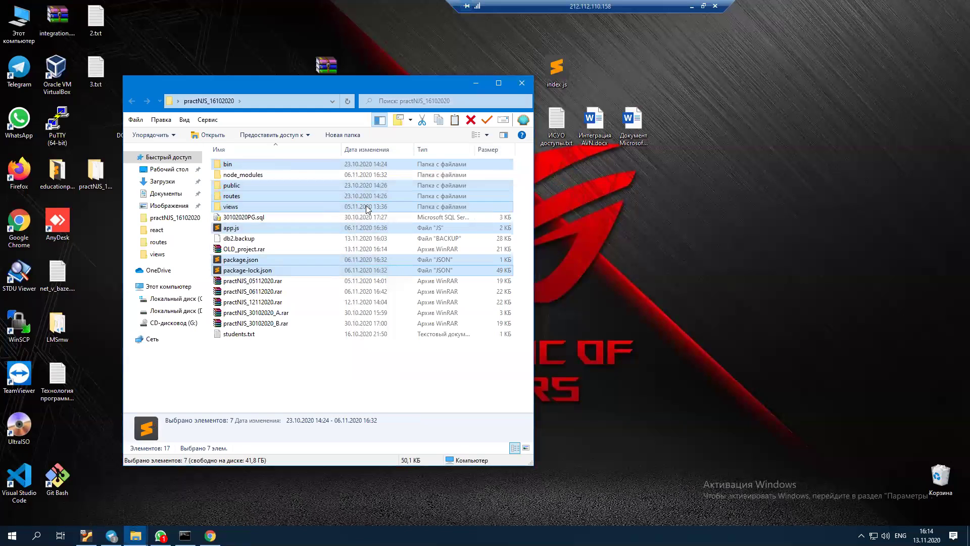
# - Open index.js from the routes folder and set the connection pool's database to 'teachers'
pyautogui.doubleClick(309, 196)
pyautogui.doubleClick(234, 164)
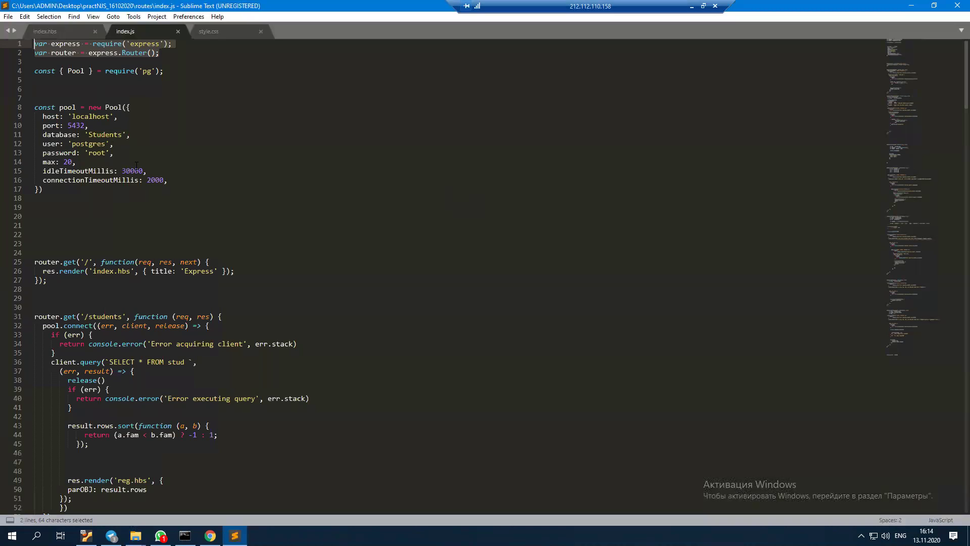
pyautogui.click(186, 131)
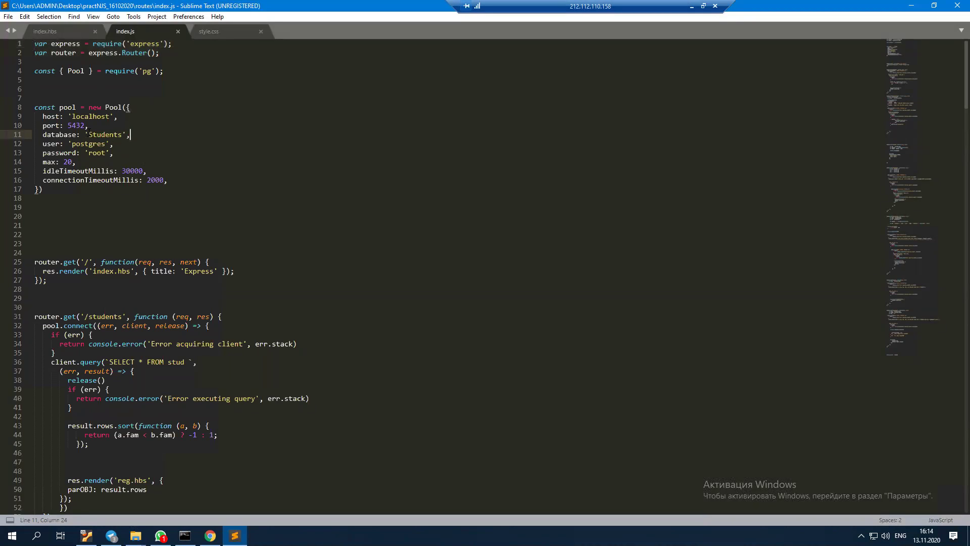
pyautogui.doubleClick(96, 134)
pyautogui.write('te')
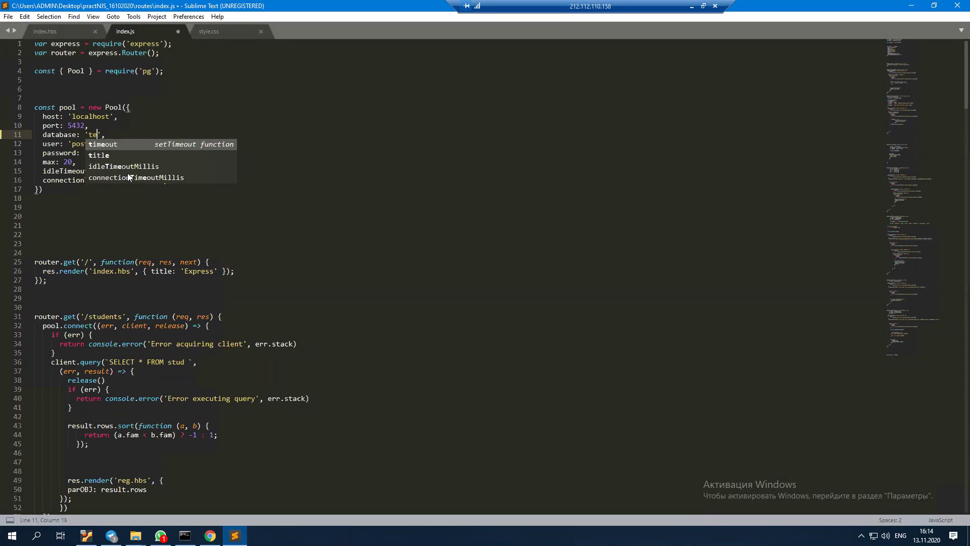
pyautogui.write('achers')
# - Check the new database name against the database list in pgAdmin, and return to index.js in Sublime Text
pyautogui.rightClick(127, 170)
pyautogui.click(155, 182)
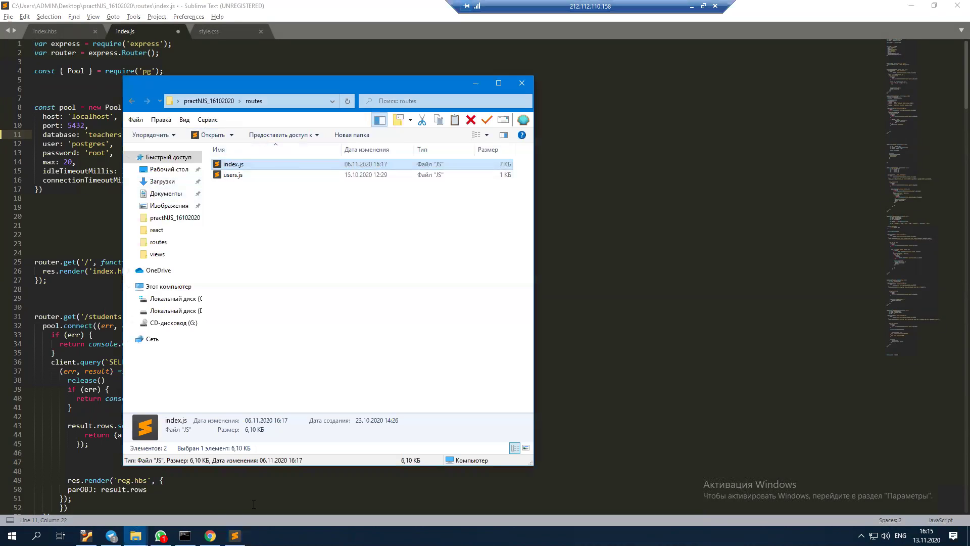
pyautogui.click(210, 535)
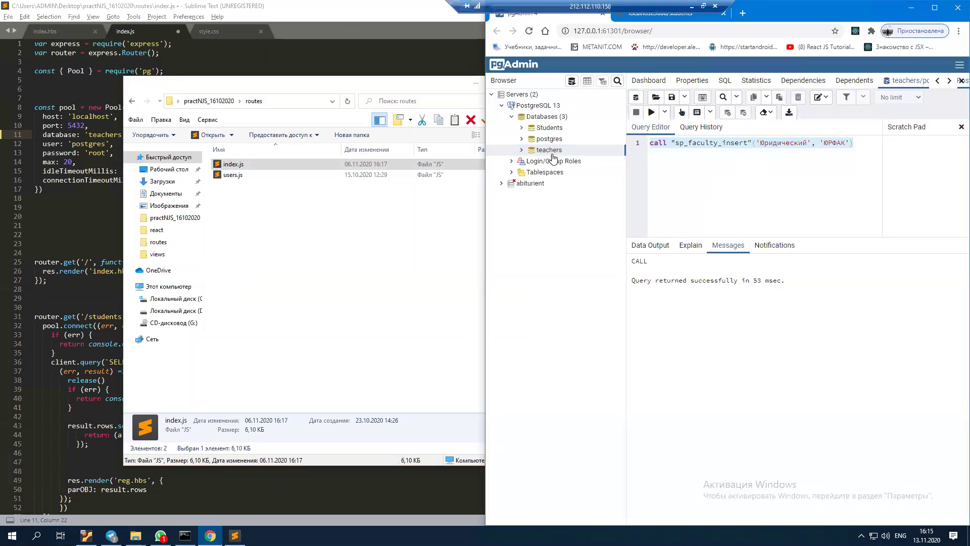
pyautogui.click(179, 62)
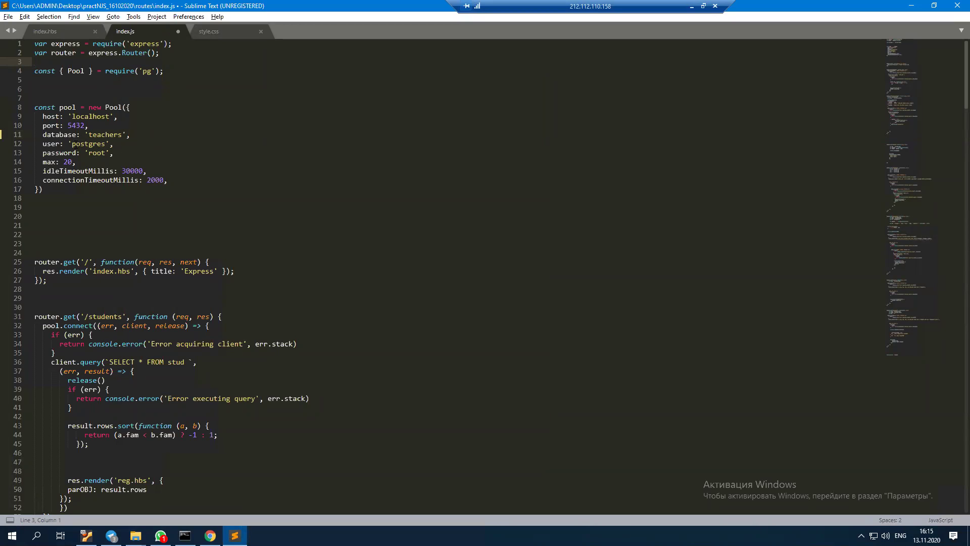
# - Check the pool's user and password entries and save index.js
pyautogui.doubleClick(93, 153)
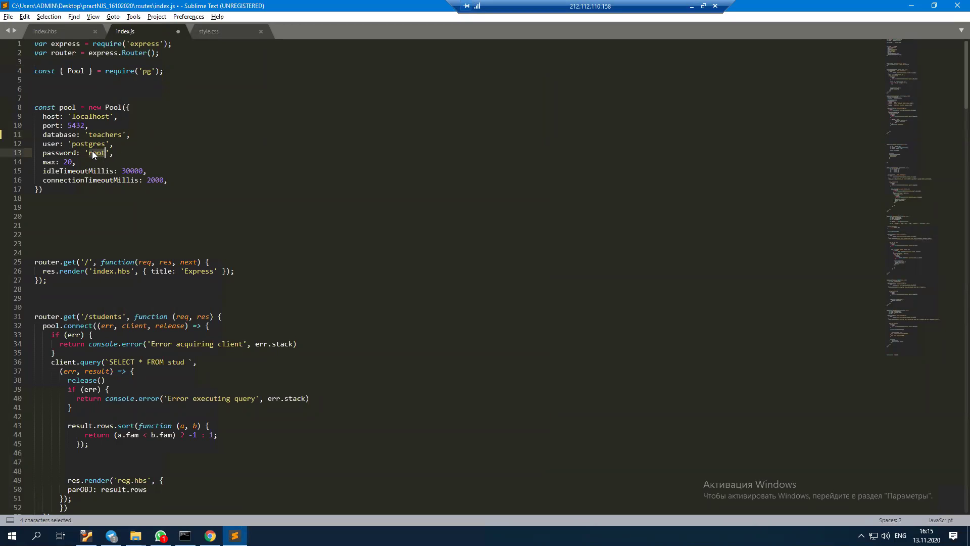
pyautogui.moveTo(72, 145); pyautogui.dragTo(104, 144)
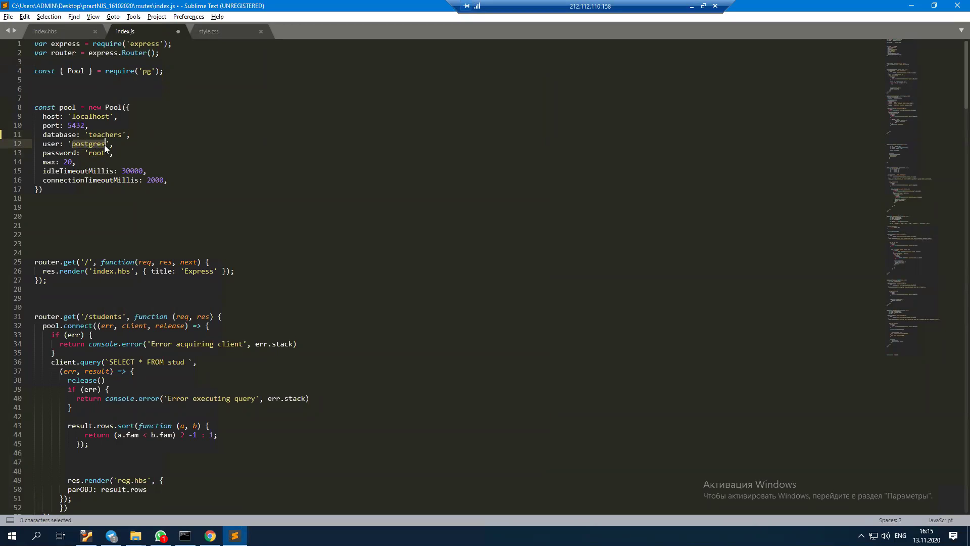
pyautogui.click(158, 151)
pyautogui.keyDown('ctrl'); pyautogui.click(223, 171); pyautogui.keyUp('ctrl')
pyautogui.hotkey('ctrl', 's')
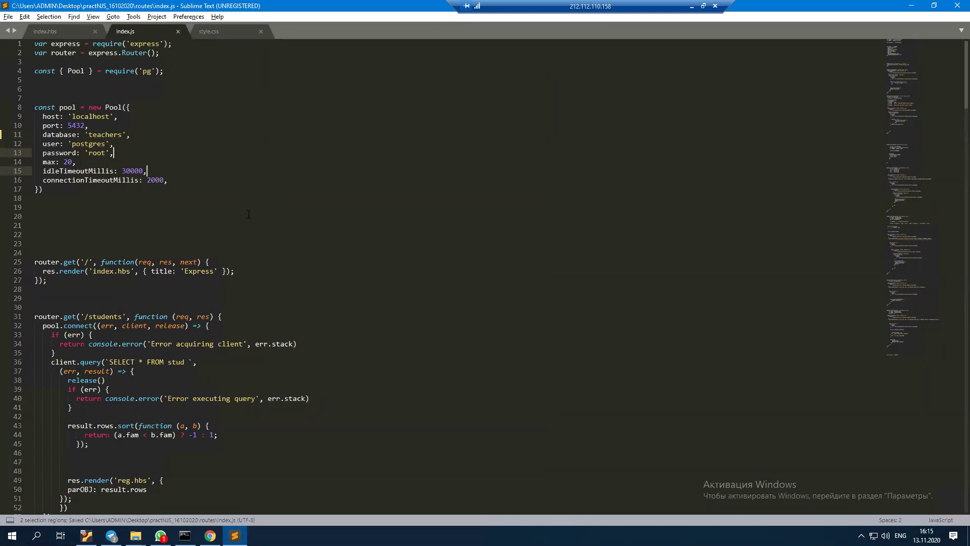
# - Duplicate the router.get('/') handler into the empty lines above the original
pyautogui.scroll(-2, 250, 217)
pyautogui.scroll(-1, 248, 214)
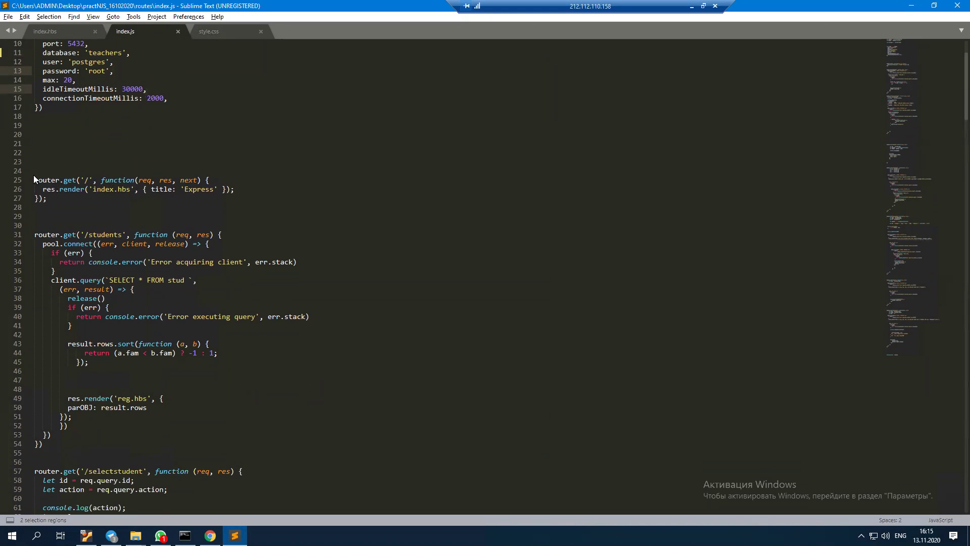
pyautogui.moveTo(35, 179); pyautogui.dragTo(46, 200)
pyautogui.hotkey('ctrl', 'c')
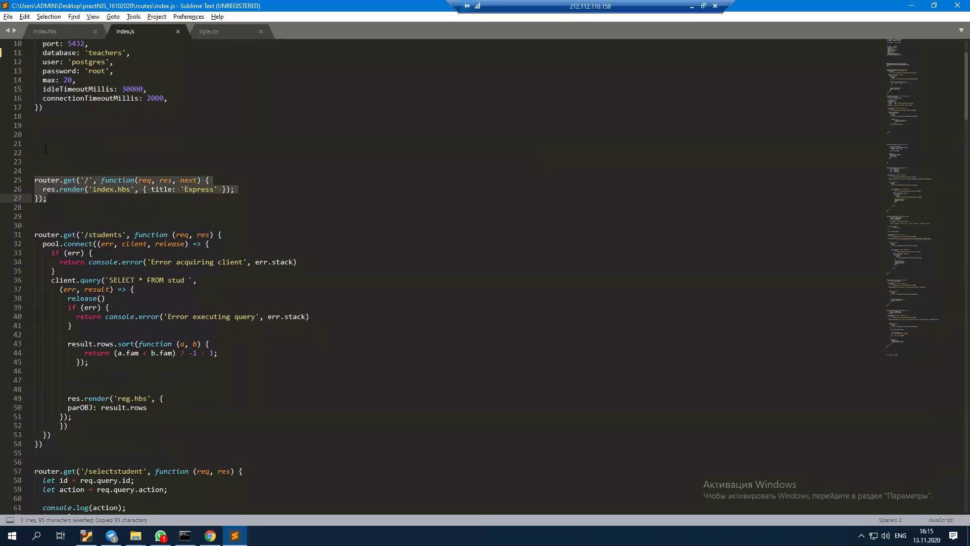
pyautogui.click(95, 154)
pyautogui.hotkey('ctrl', 'v')
pyautogui.click(80, 176)
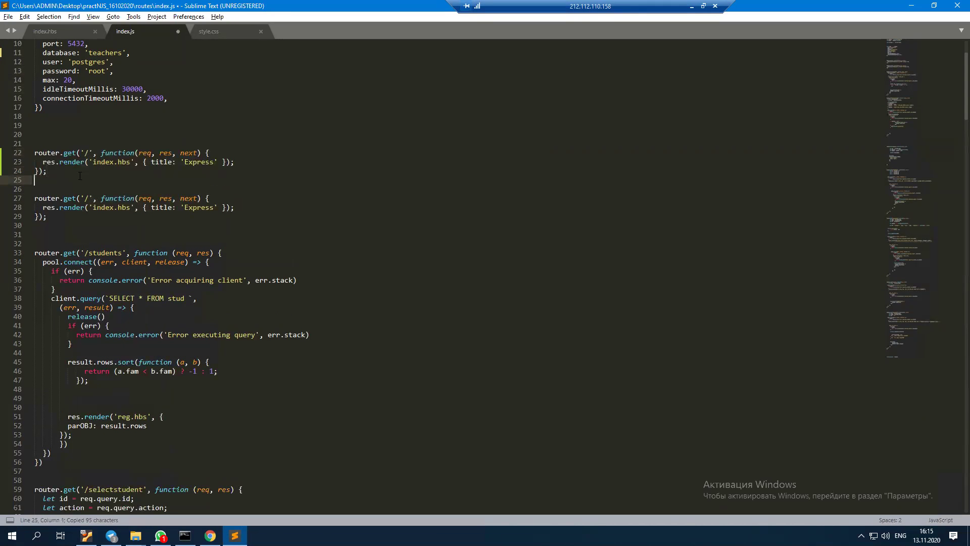
# - Comment out the original router.get('/') handler below the new copy
pyautogui.moveTo(35, 195); pyautogui.dragTo(50, 226)
pyautogui.hotkey('ctrl', '/')
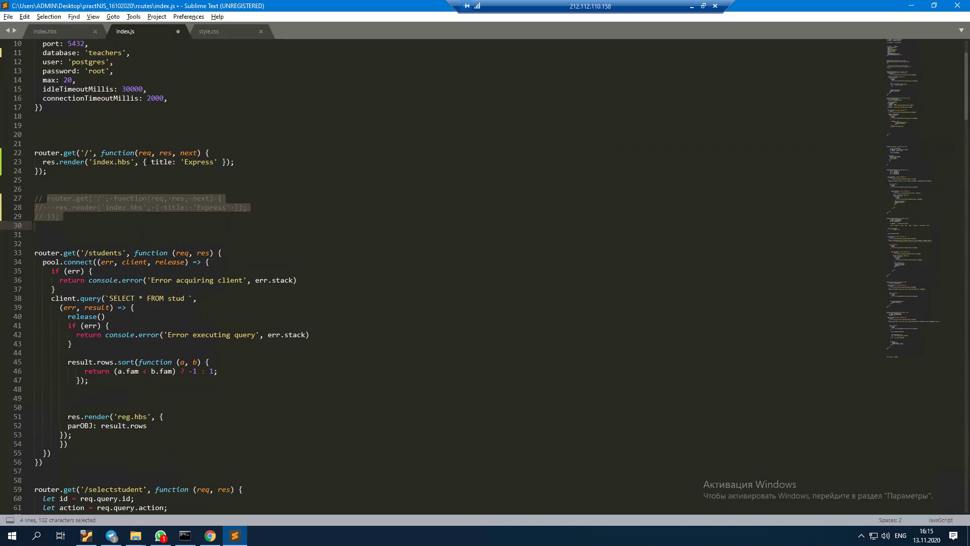
pyautogui.click(108, 178)
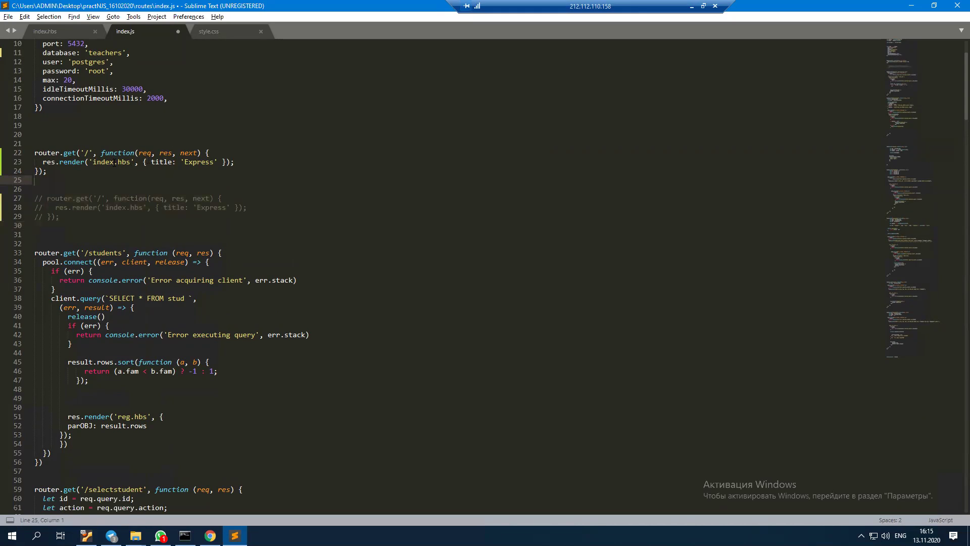
# - Make the copied handler render 'indexpg.hbs', save index.js and dismiss the licence purchase reminder
pyautogui.click(114, 163)
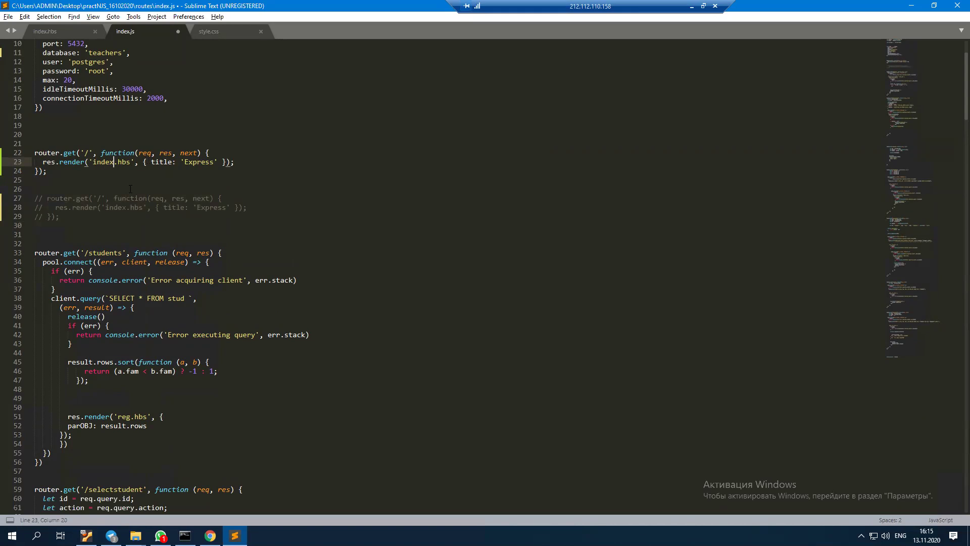
pyautogui.write('pg')
pyautogui.hotkey('ctrl', 's')
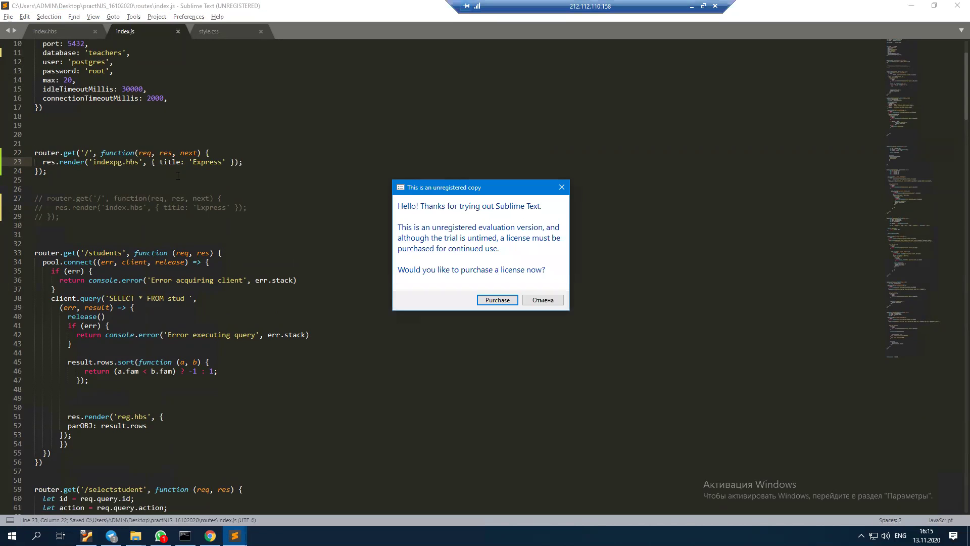
pyautogui.click(543, 303)
pyautogui.click(121, 117)
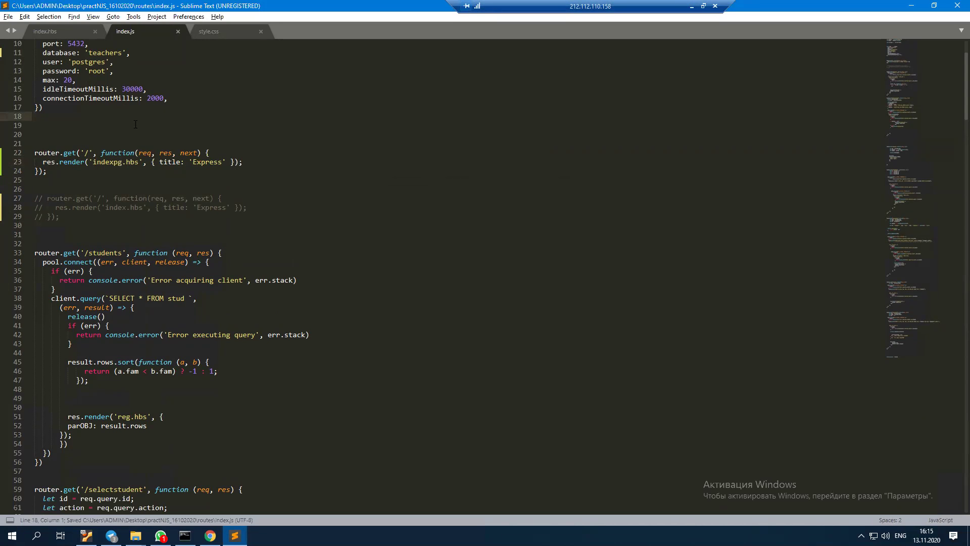
# - Look through the index.hbs template and select its entire code
pyautogui.click(69, 31)
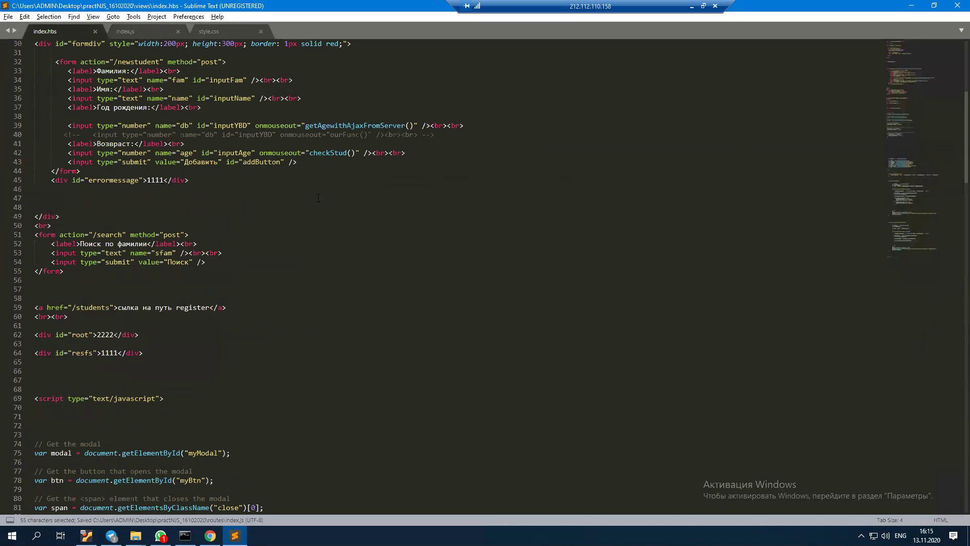
pyautogui.scroll(-20, 281, 202)
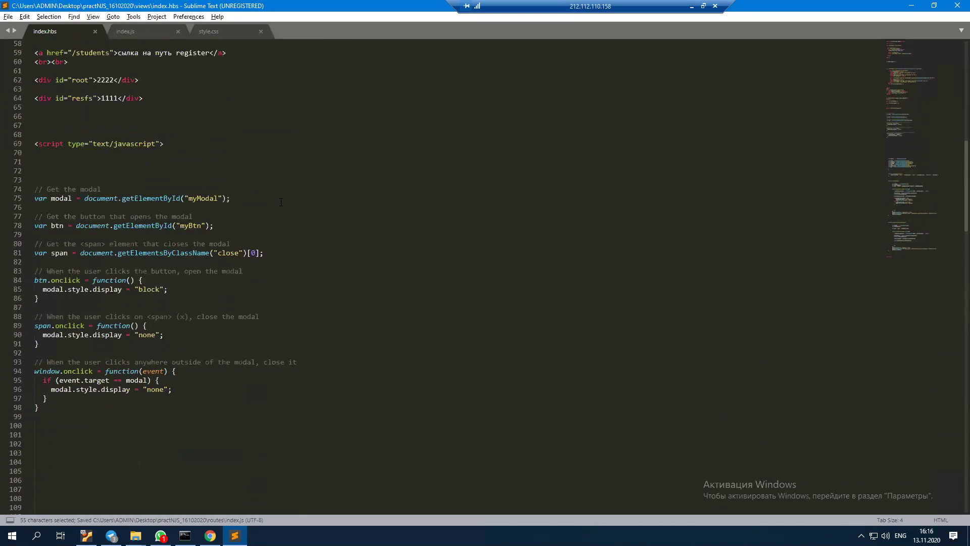
pyautogui.scroll(-11, 281, 202)
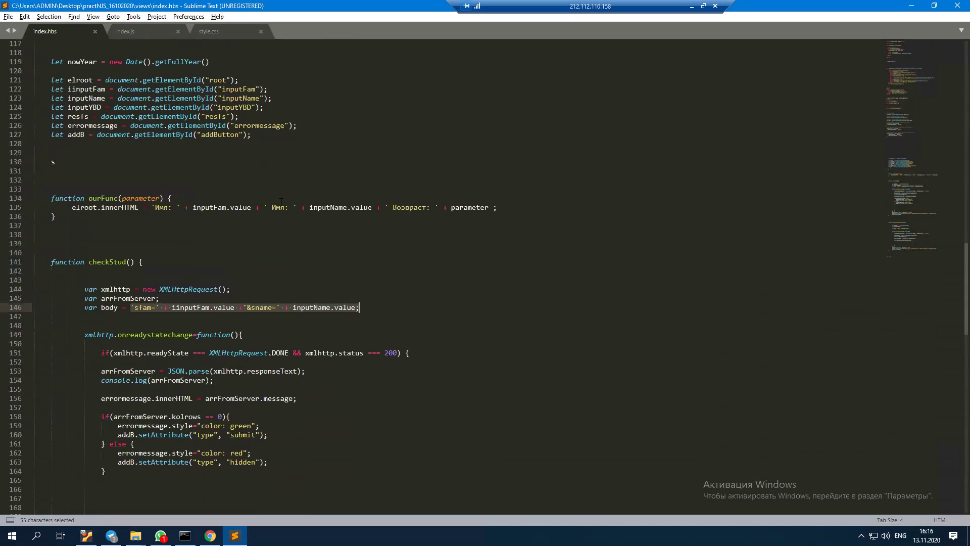
pyautogui.scroll(20, 280, 197)
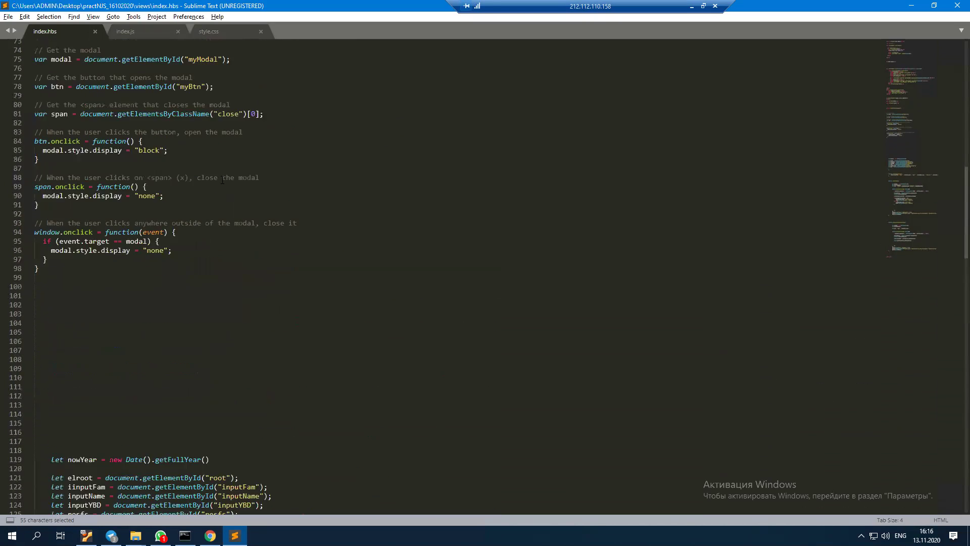
pyautogui.scroll(9, 222, 181)
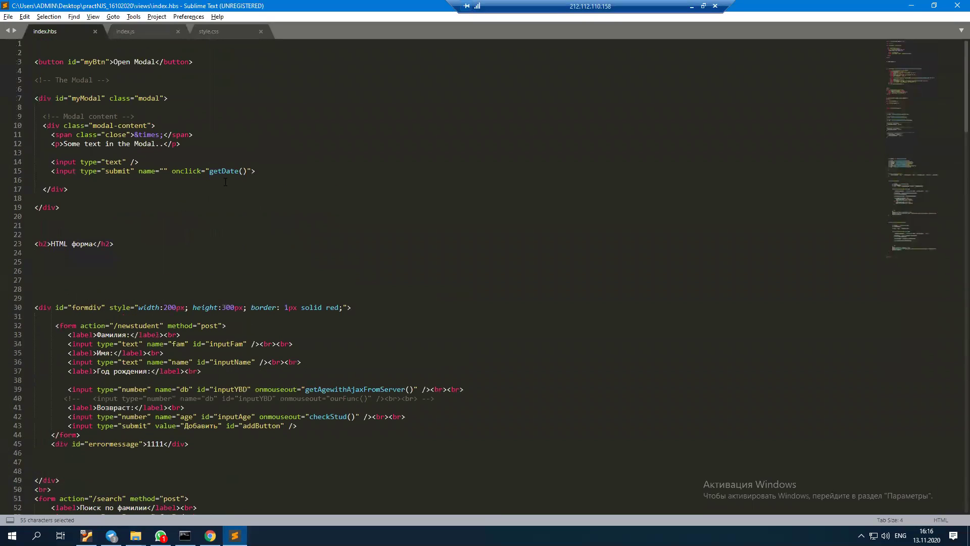
pyautogui.click(246, 235)
pyautogui.hotkey('ctrl', 'a')
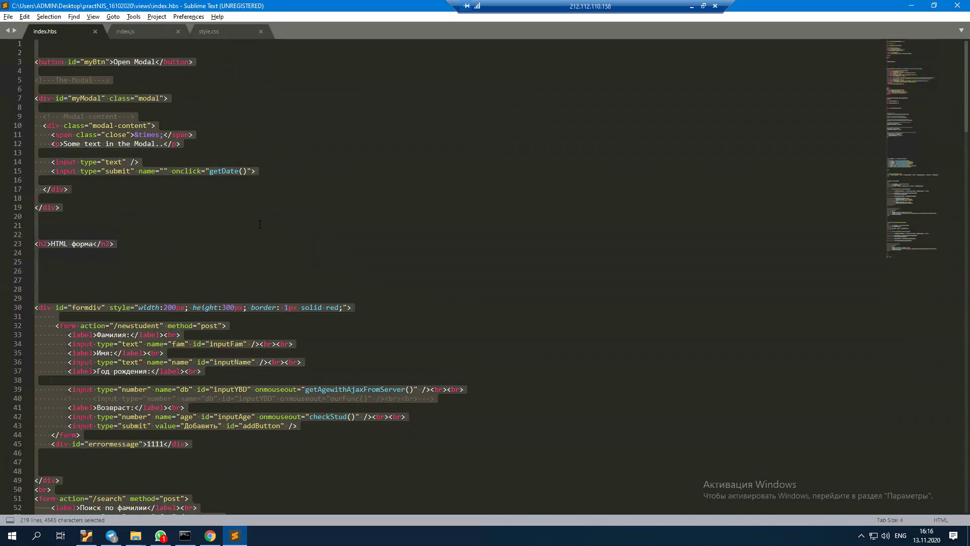